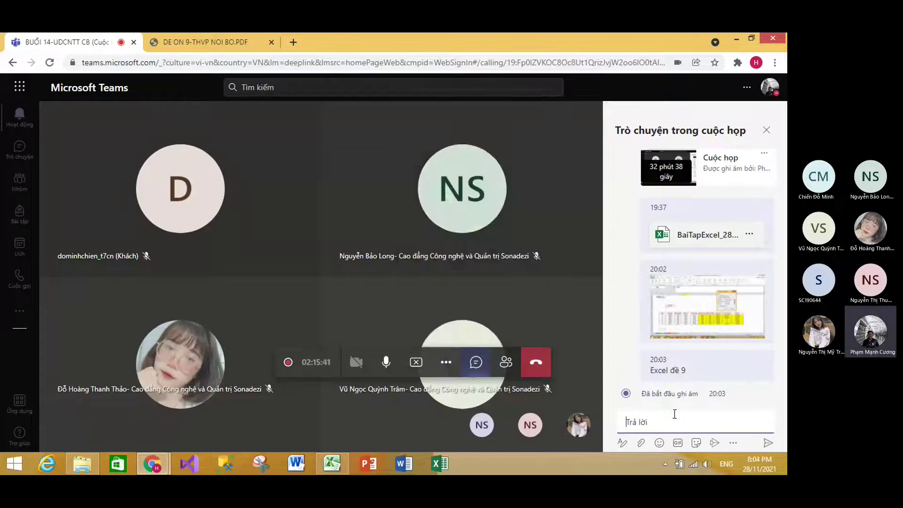
- Switch to the BaiTapExcel_28_11_ĐỀ 9 workbook in Excel and widen the exercise-question picture on both sides
left_click(319, 465)
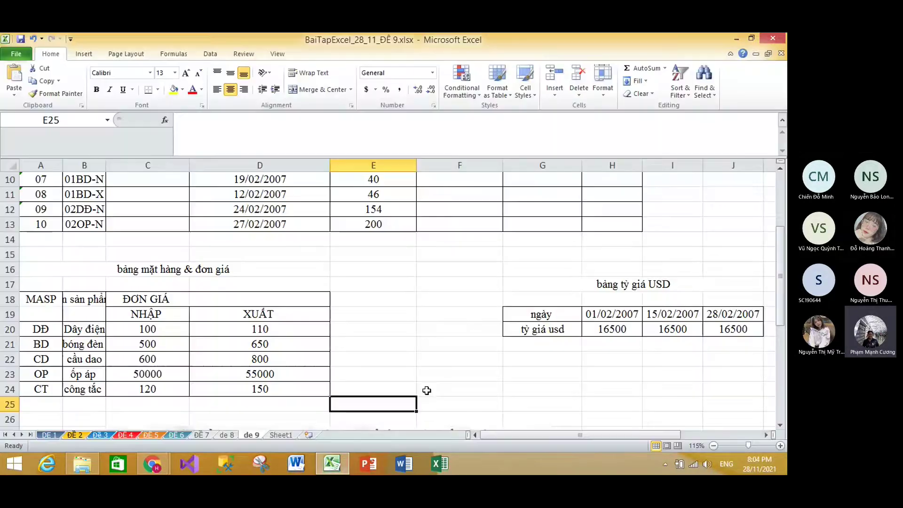
scroll(419, 415, "down", 3)
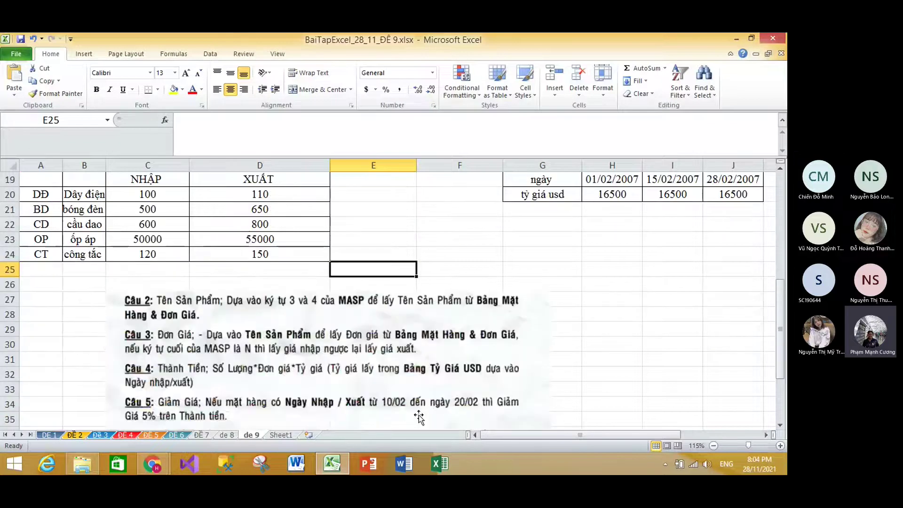
scroll(348, 306, "down", 4)
left_click(348, 303)
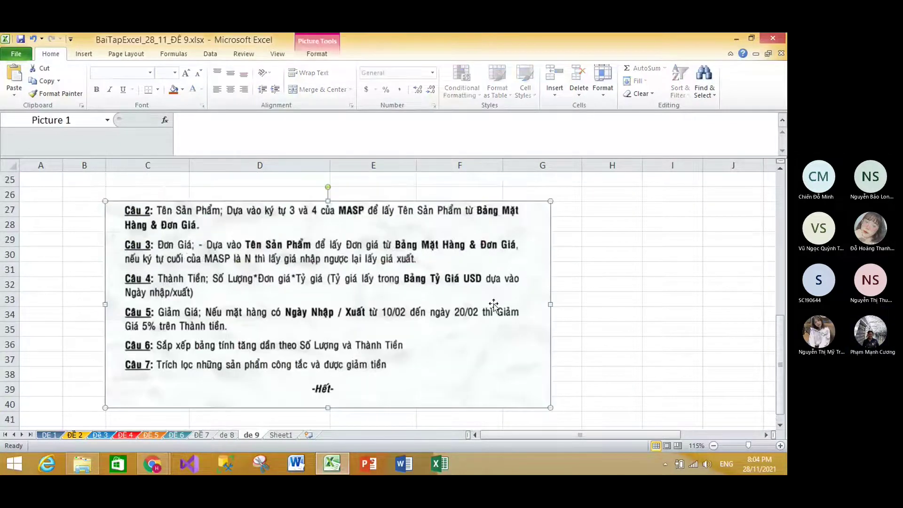
left_click_drag(550, 305, 630, 301)
left_click_drag(103, 305, 20, 303)
scroll(274, 300, "up", 2)
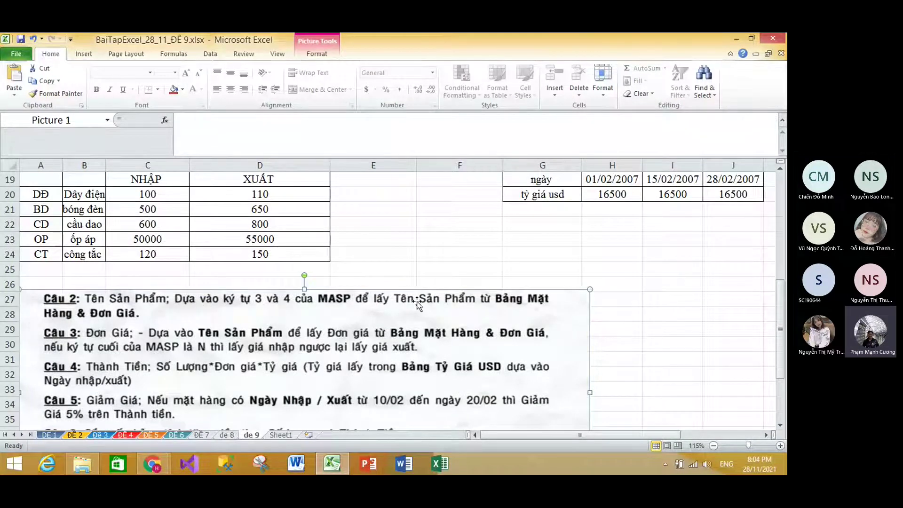
scroll(86, 314, "up", 2)
key("Escape")
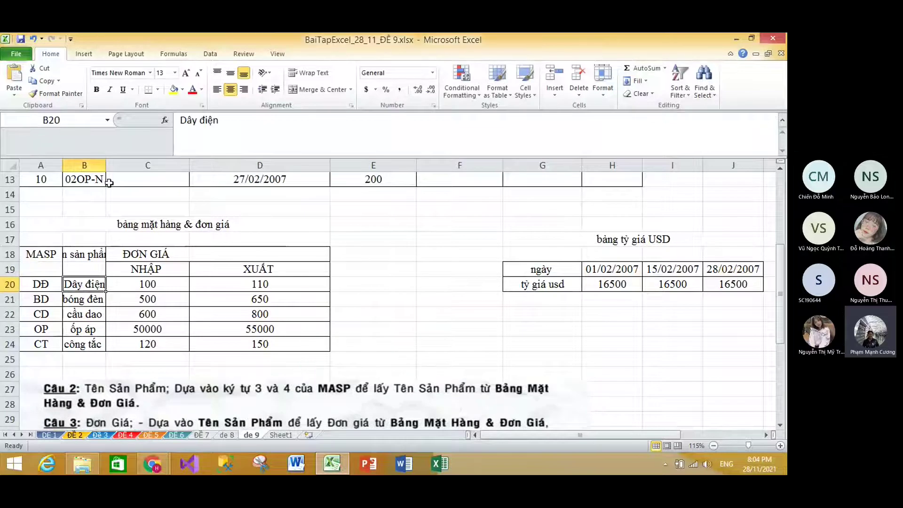
- Auto-fit the width of column B so the product names fit
double_click(105, 165)
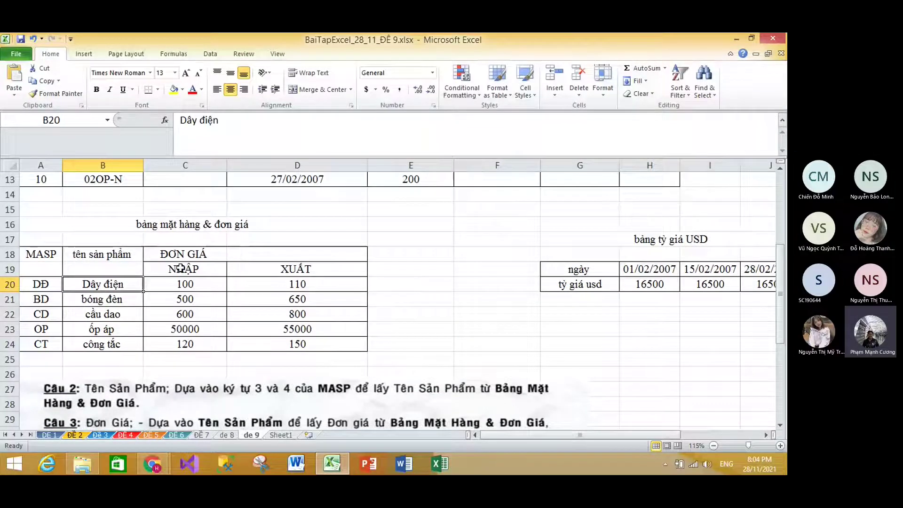
scroll(180, 268, "up", 2)
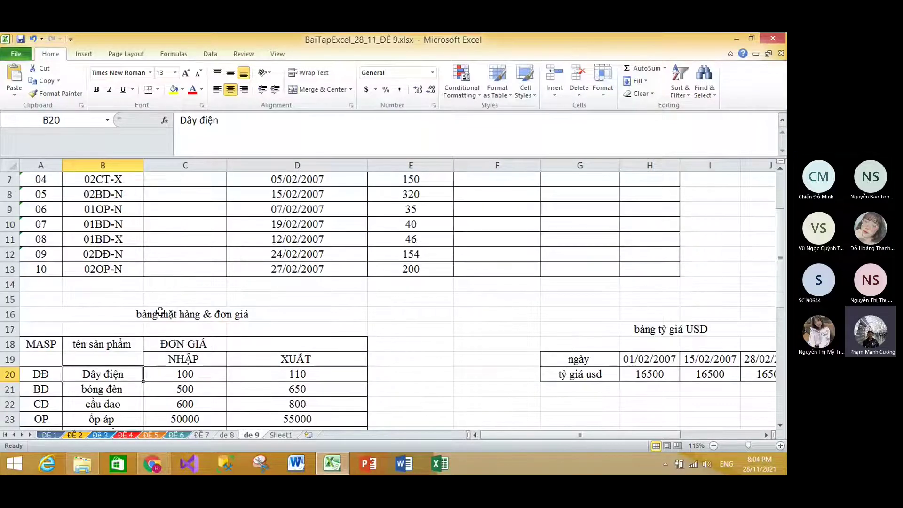
scroll(160, 312, "up", 1)
scroll(105, 258, "up", 1)
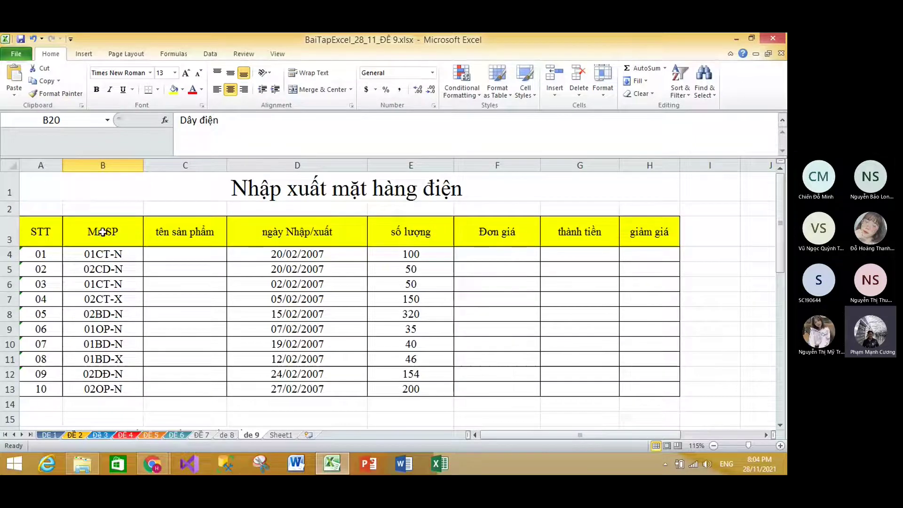
- Start a VLOOKUP formula in C4 under tên sản phẩm, with MID(B4,3,2) as the lookup value
scroll(120, 293, "down", 3)
left_click_drag(41, 389, 92, 394)
left_click(115, 386)
scroll(116, 386, "up", 3)
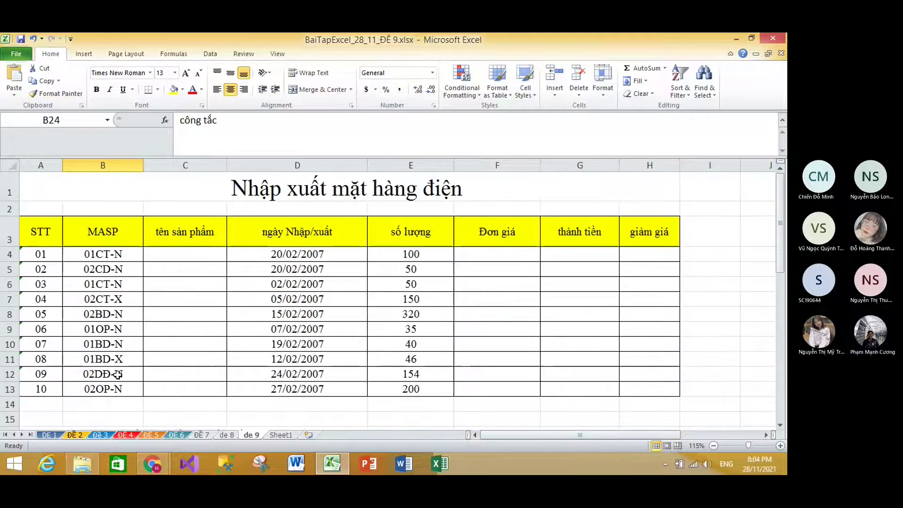
left_click(160, 256)
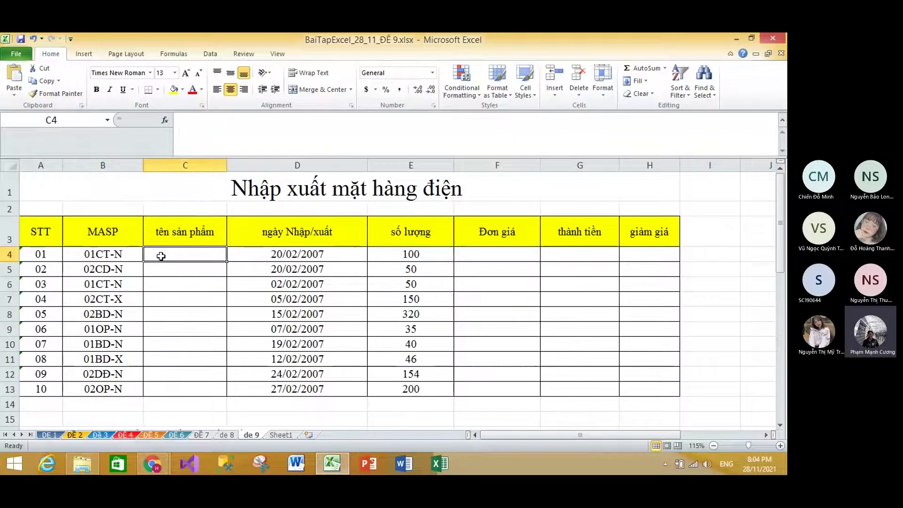
type("=VL")
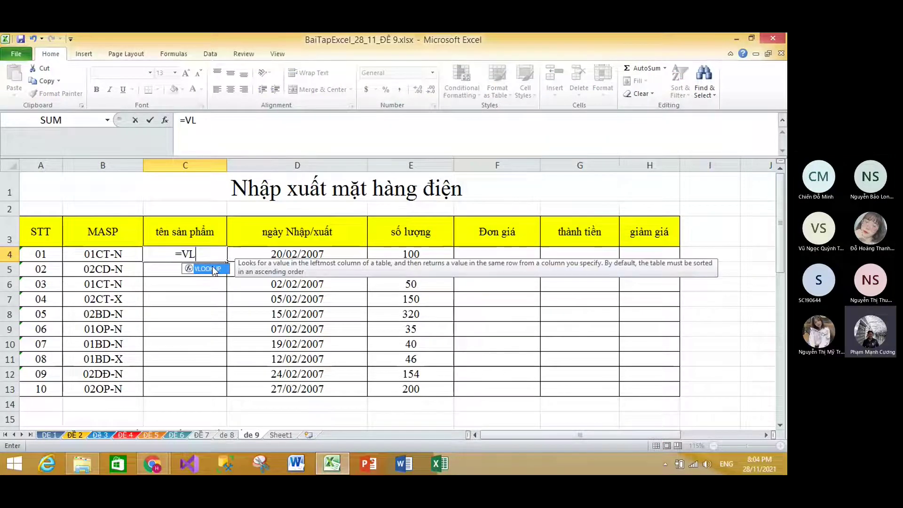
double_click(207, 269)
type("M")
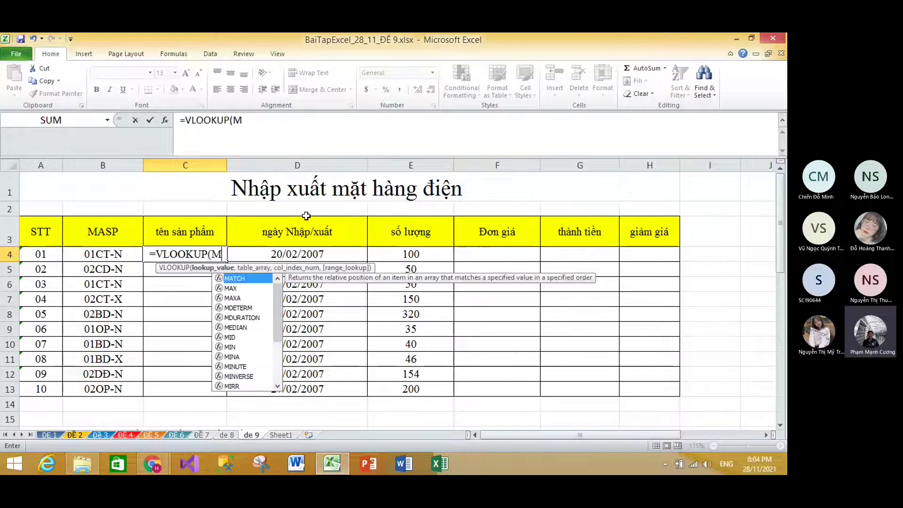
type("ID(")
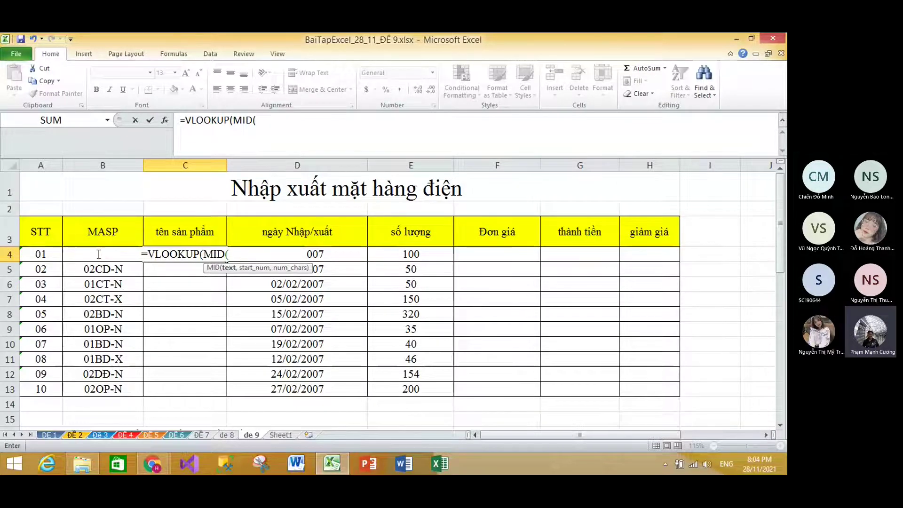
type("B")
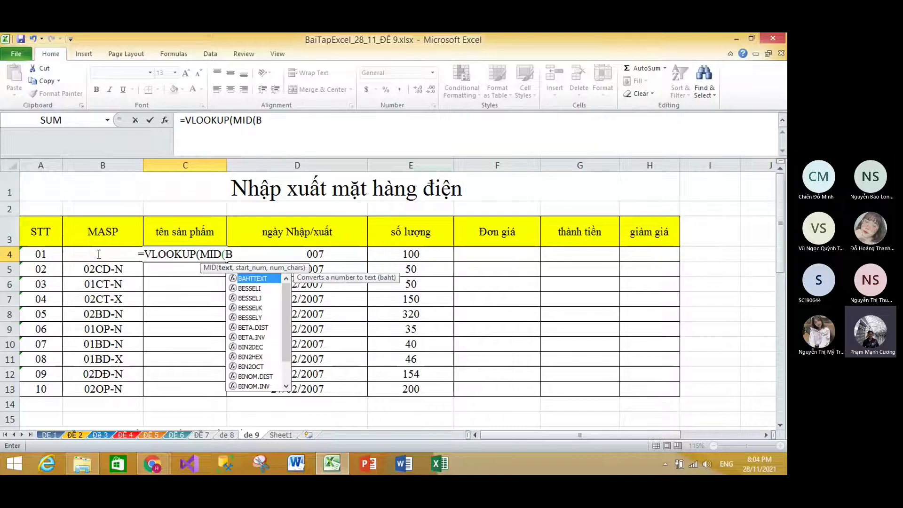
type("4,3,2)")
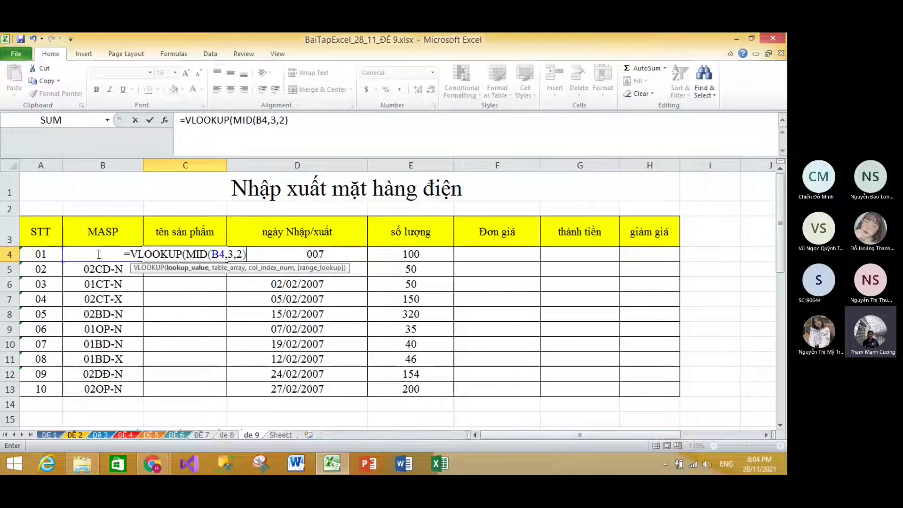
type(",")
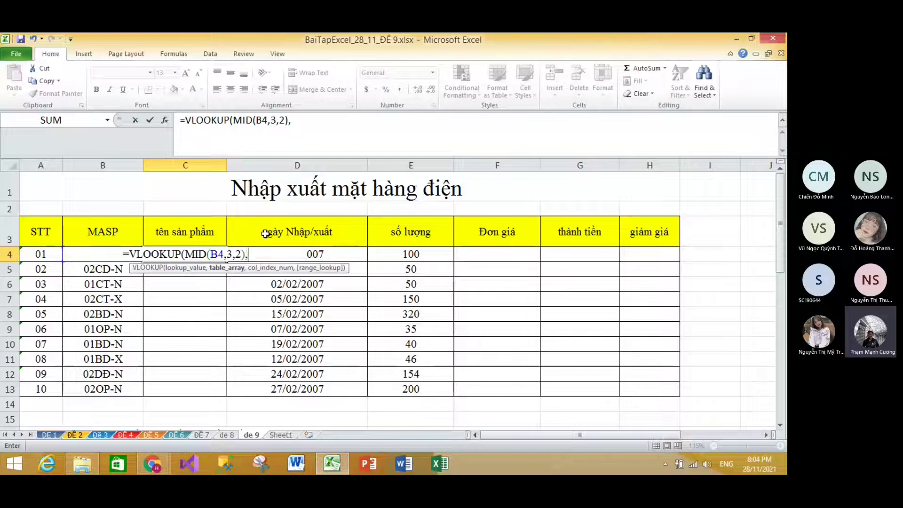
- Complete the C4 VLOOKUP with the absolute table range $A$20:$D$24, column index 2 and exact match 0
scroll(266, 234, "down", 5)
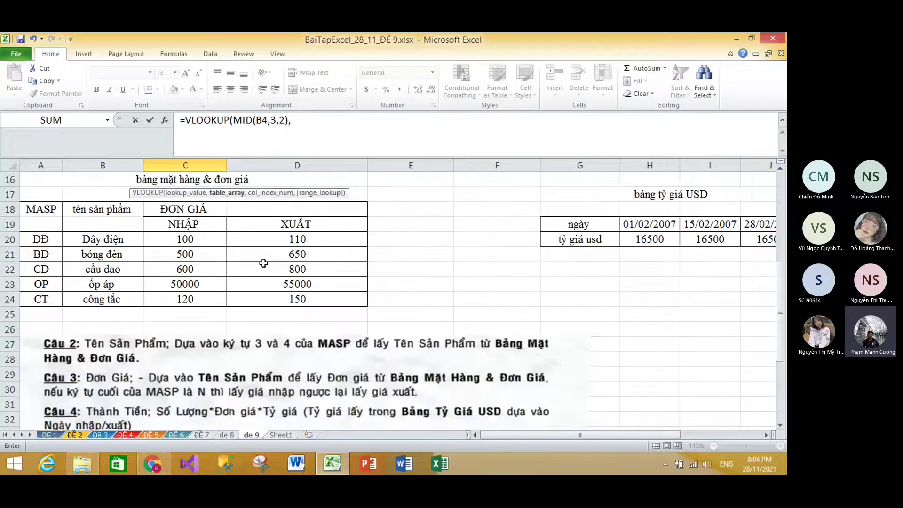
left_click_drag(46, 240, 358, 301)
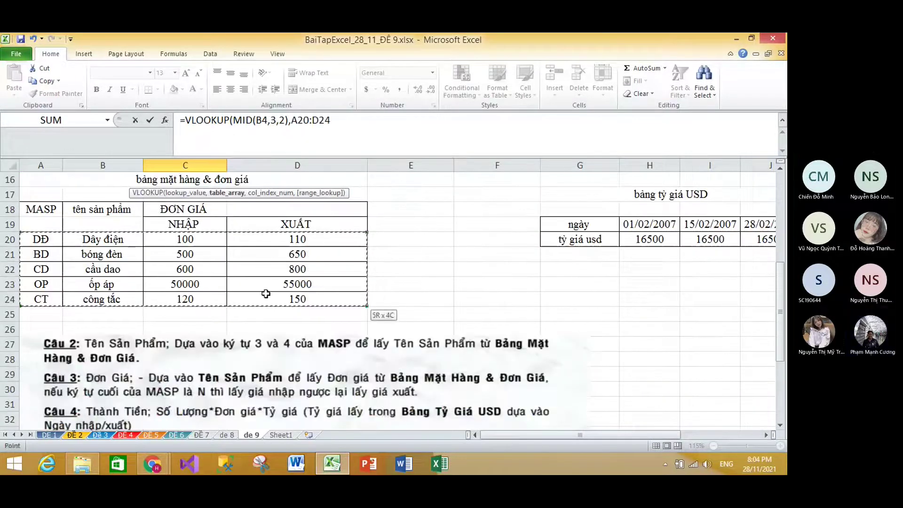
key("F4")
scroll(290, 300, "up", 5)
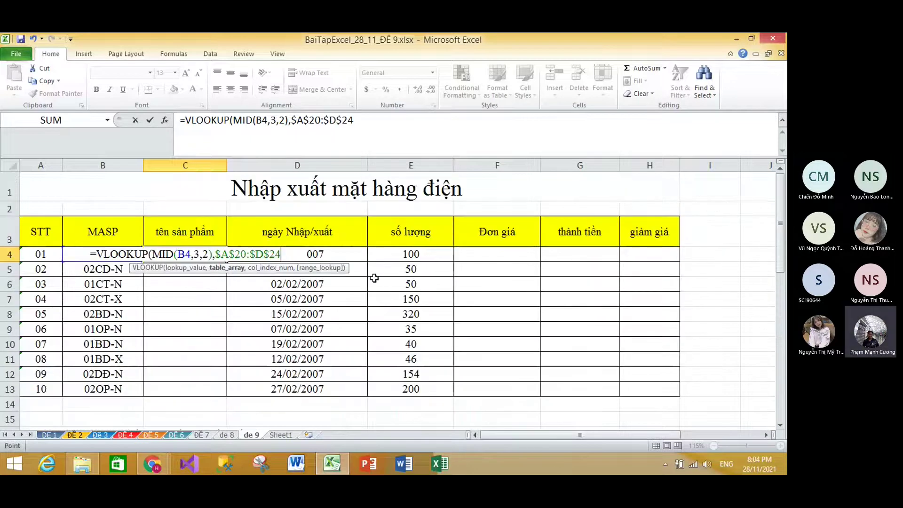
type(",2,")
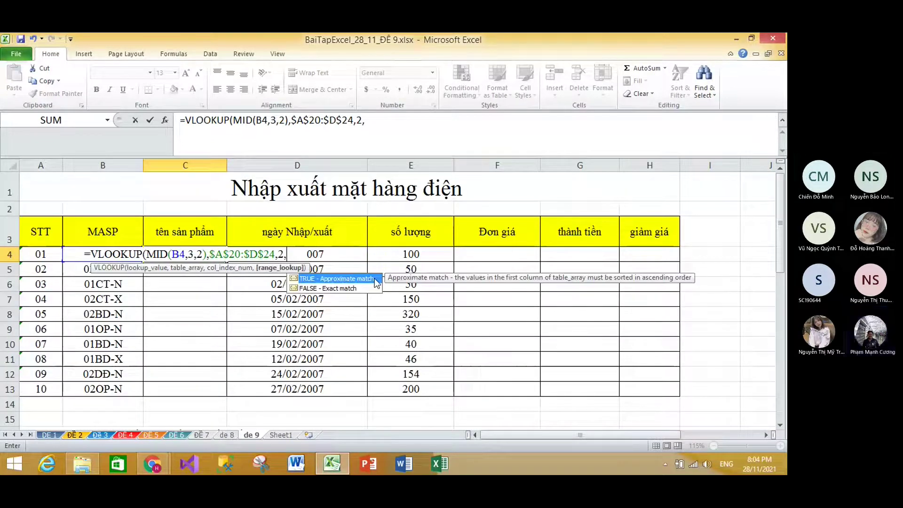
type("0)")
key("Return")
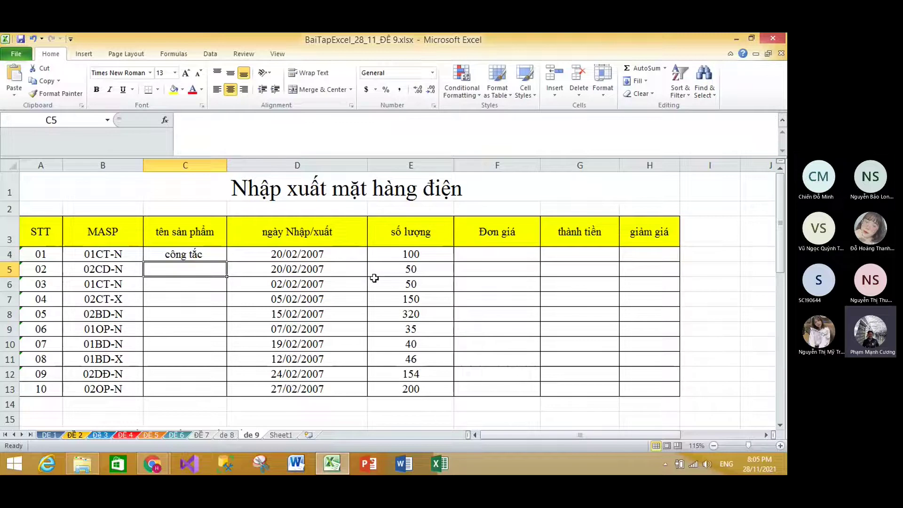
- Fill the product-name formula from C4 down to C13 and review the formula in C4
left_click(203, 254)
left_click_drag(227, 261, 228, 394)
double_click(204, 255)
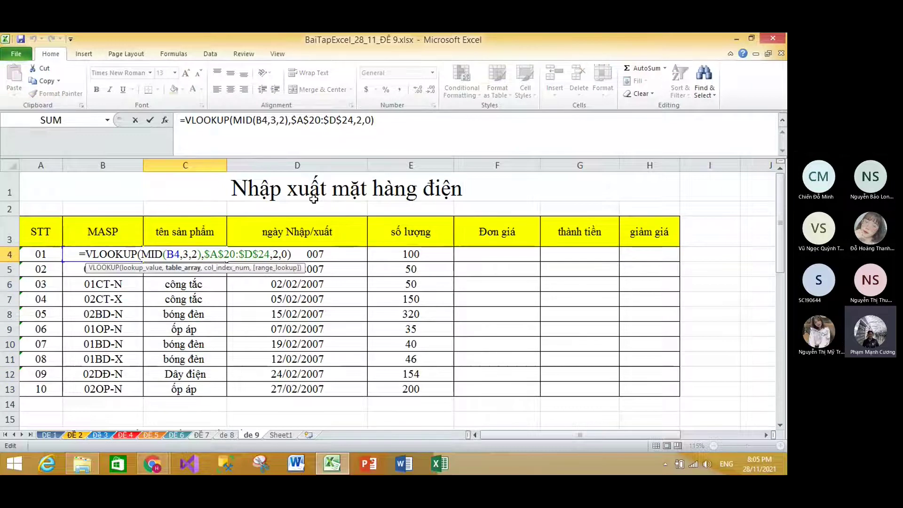
key("Return")
left_click(193, 253)
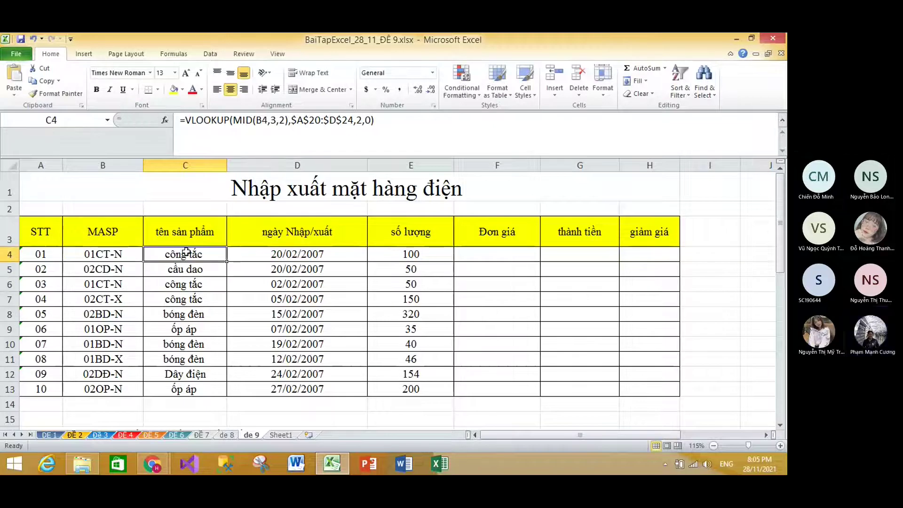
- Merge and center the ĐƠN GIÁ header across C18:D18, accepting that only the first cell's data is kept
scroll(254, 252, "down", 2)
scroll(254, 258, "down", 4)
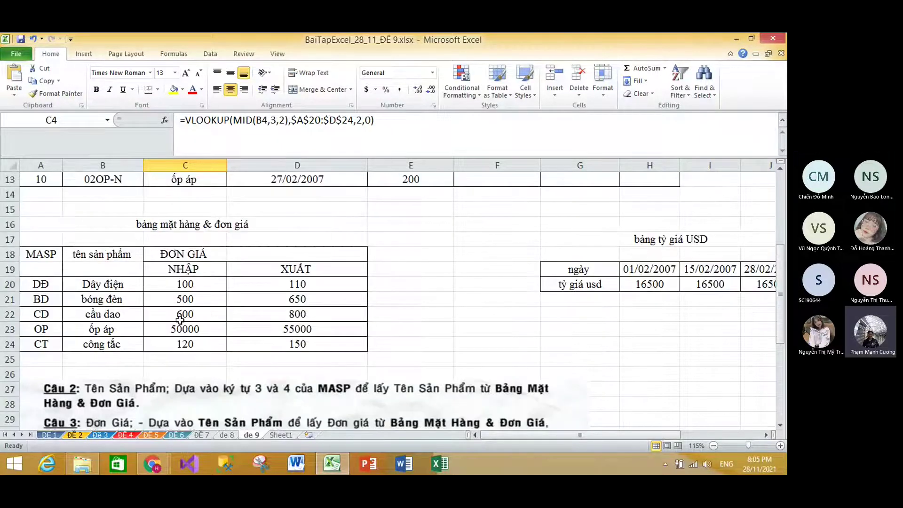
scroll(291, 272, "up", 2)
left_click_drag(184, 254, 301, 254)
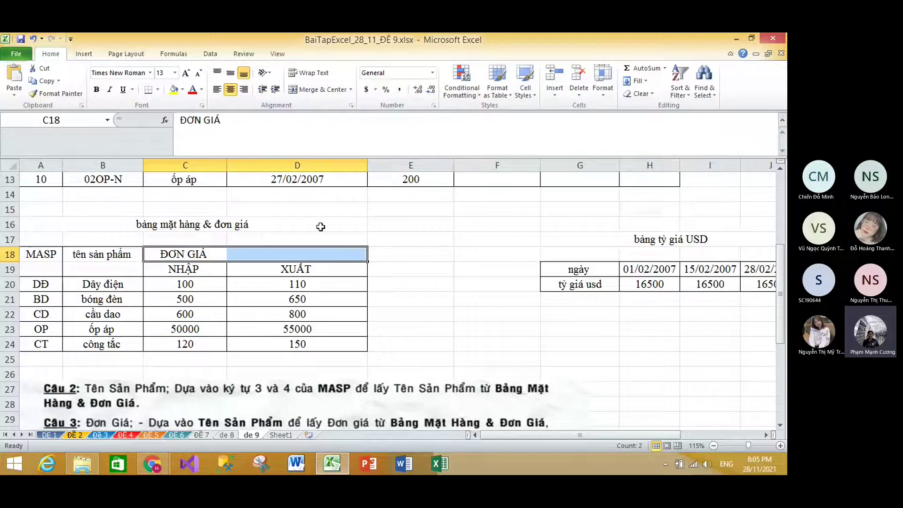
left_click(320, 89)
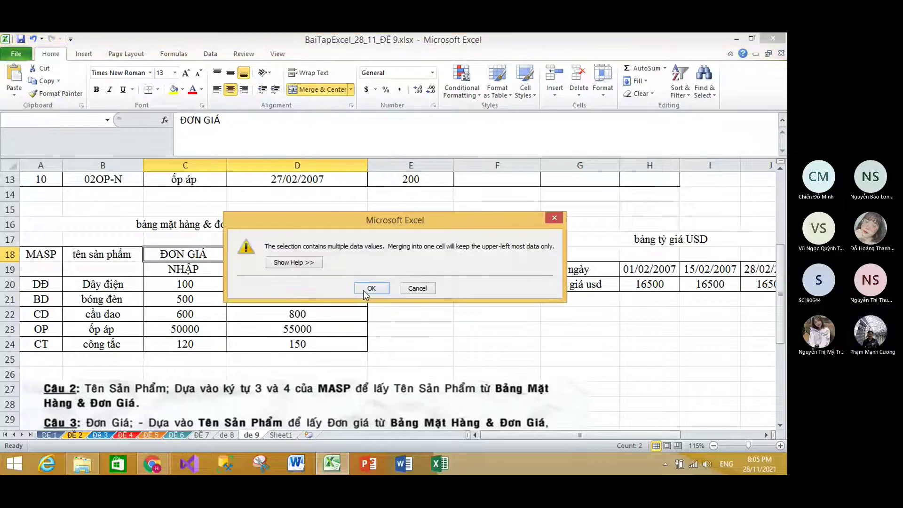
left_click(371, 288)
- Merge and center the MASP header over A18:A19 and the tên sản phẩm header over B18:B19, aligning both vertically to the middle
left_click_drag(41, 254, 43, 265)
key("F4")
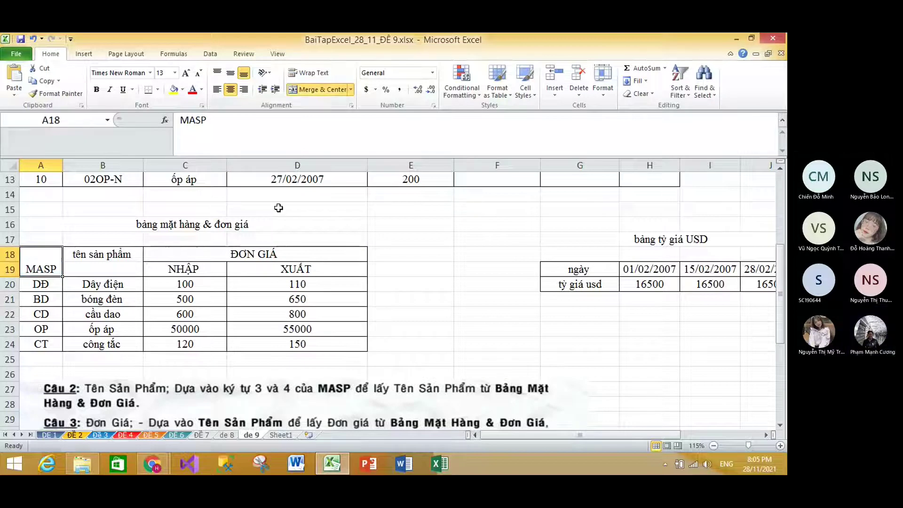
left_click(231, 73)
left_click_drag(103, 254, 103, 269)
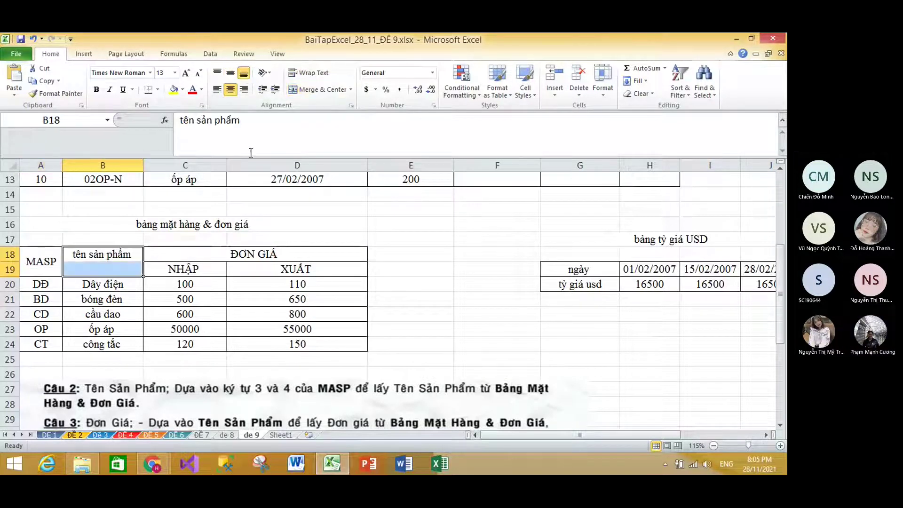
left_click(311, 89)
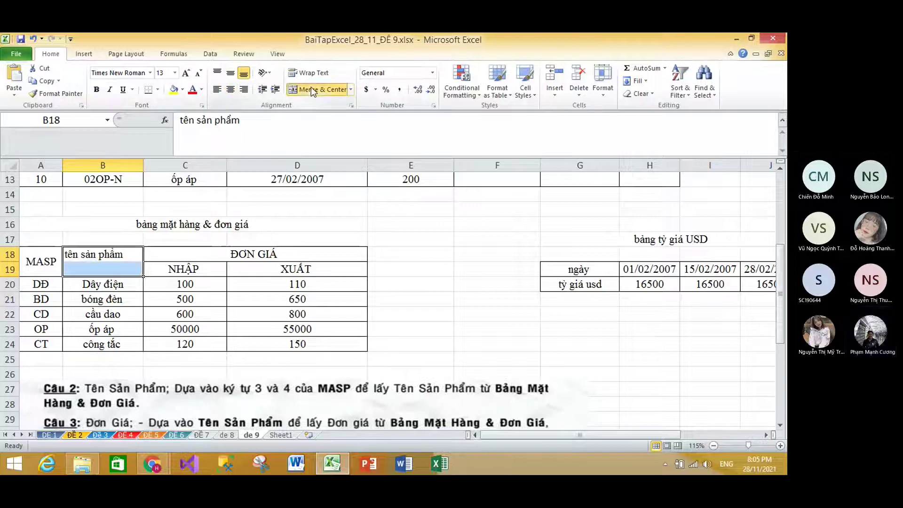
left_click(311, 90)
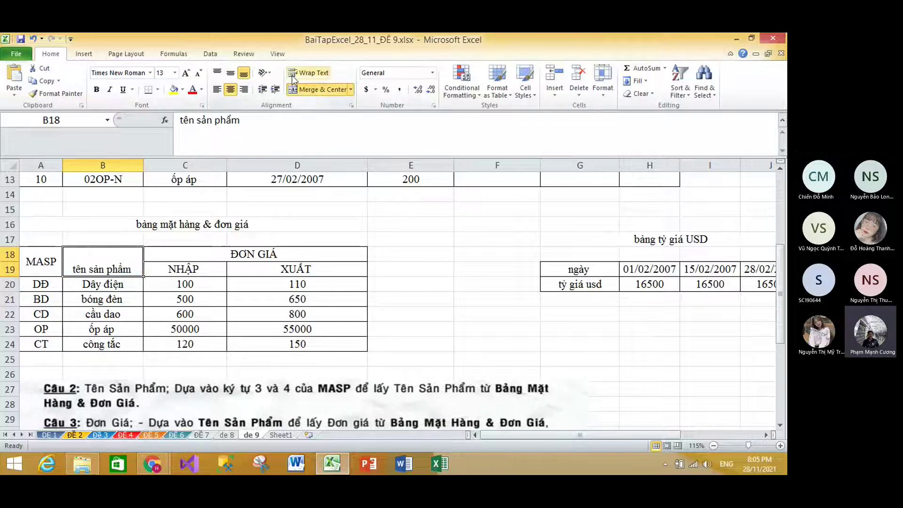
left_click(231, 72)
- Apply a fill color to the header cells A18:D19 of the item and unit-price table
left_click(185, 269)
left_click_drag(41, 261, 297, 269)
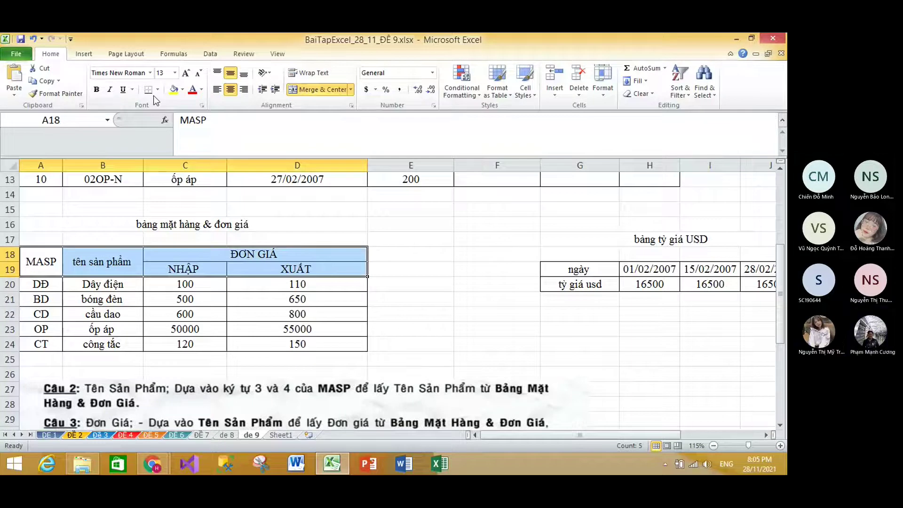
left_click(181, 89)
left_click(202, 173)
left_click(383, 238)
- Start a VLOOKUP formula in F4 under Đơn giá with MID(B4,3,2) as the lookup value
scroll(407, 263, "up", 4)
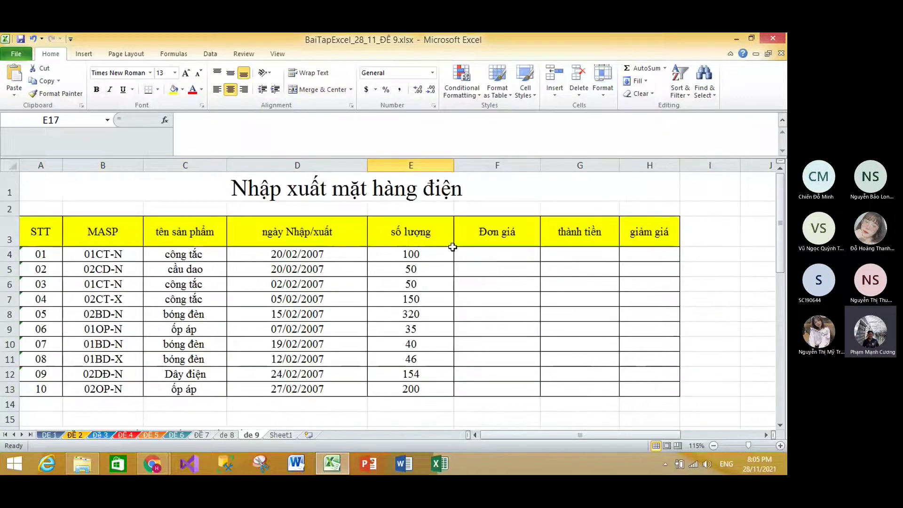
left_click(489, 250)
type("=")
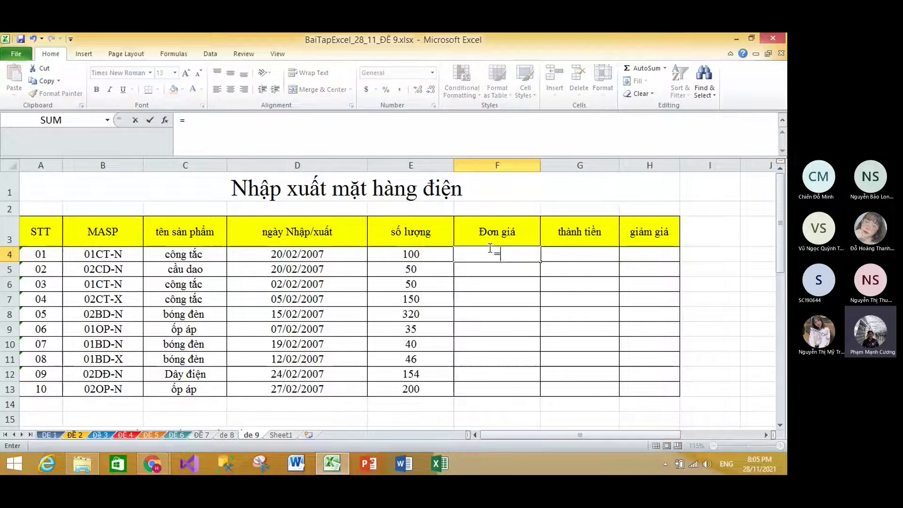
type("vl")
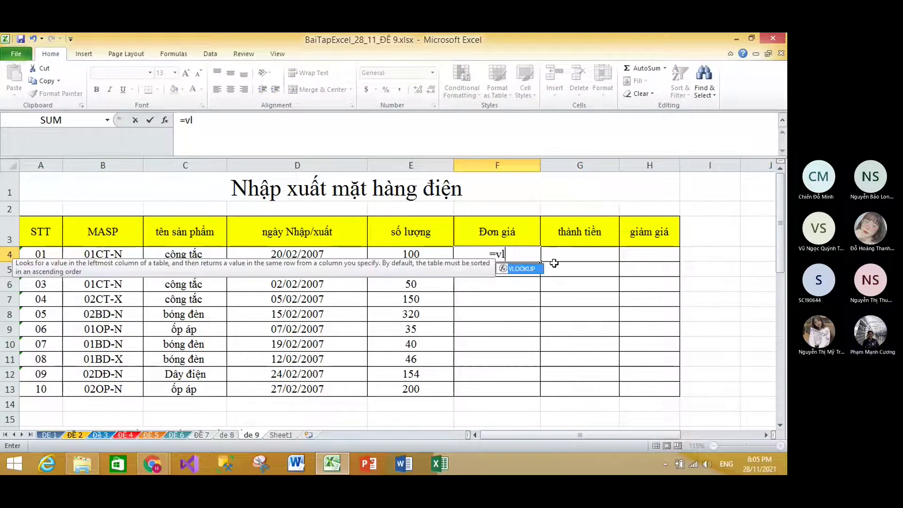
key("Tab")
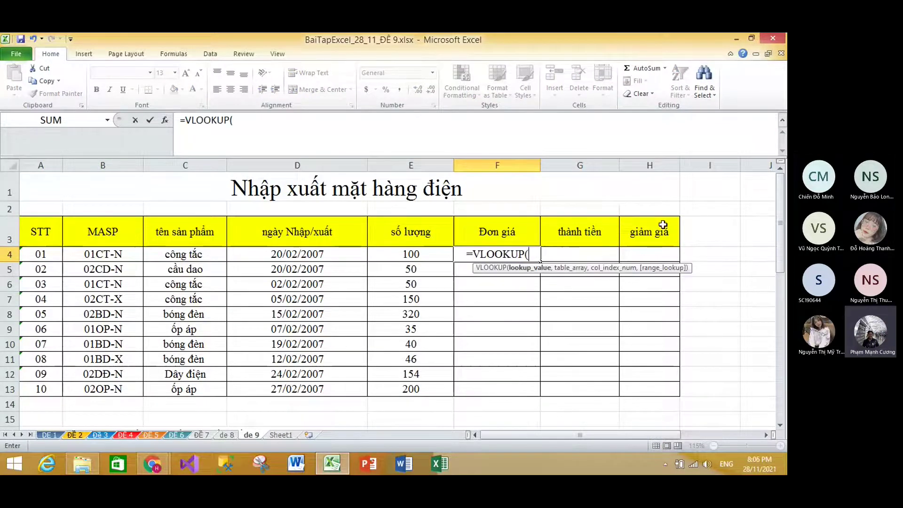
type("mid(")
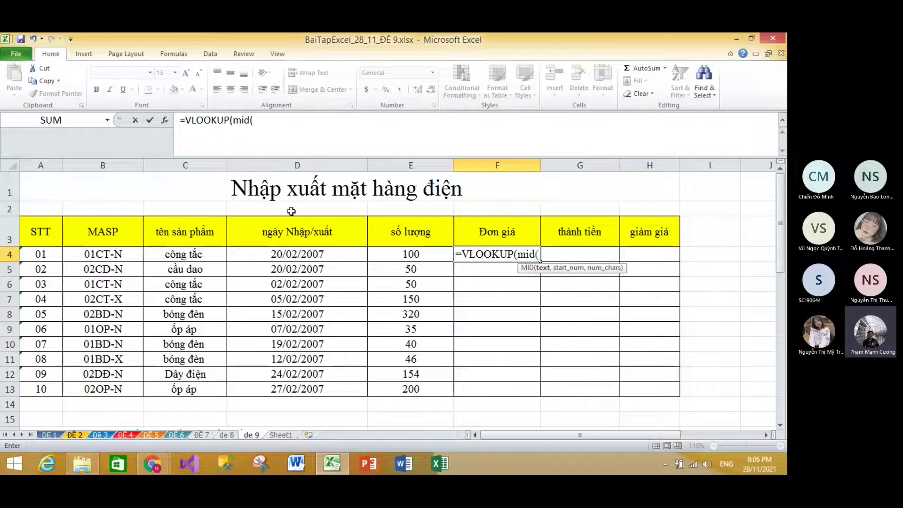
left_click(102, 255)
type(",2,")
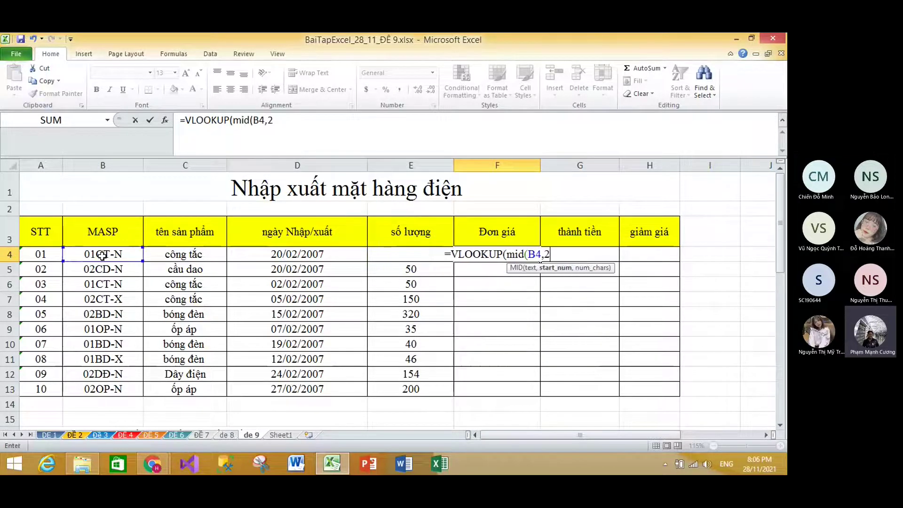
key("BackSpace")
key("BackSpace")
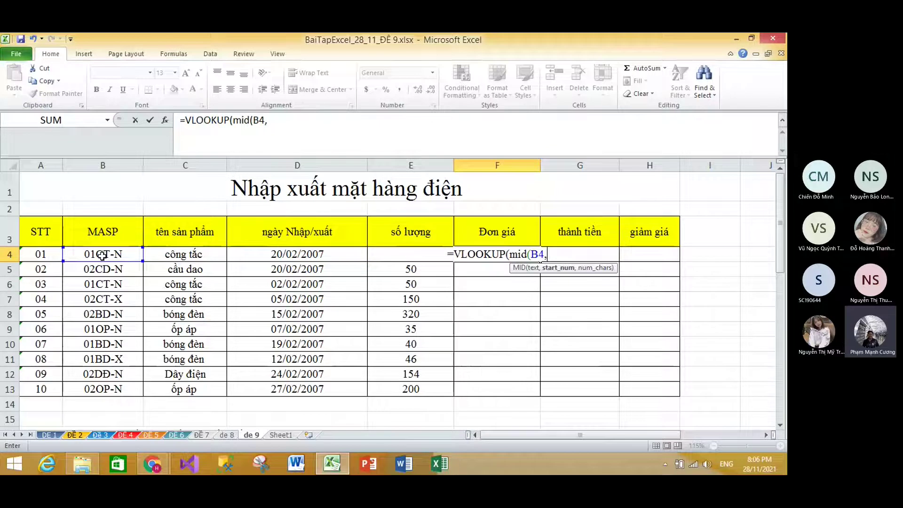
type("3,2),")
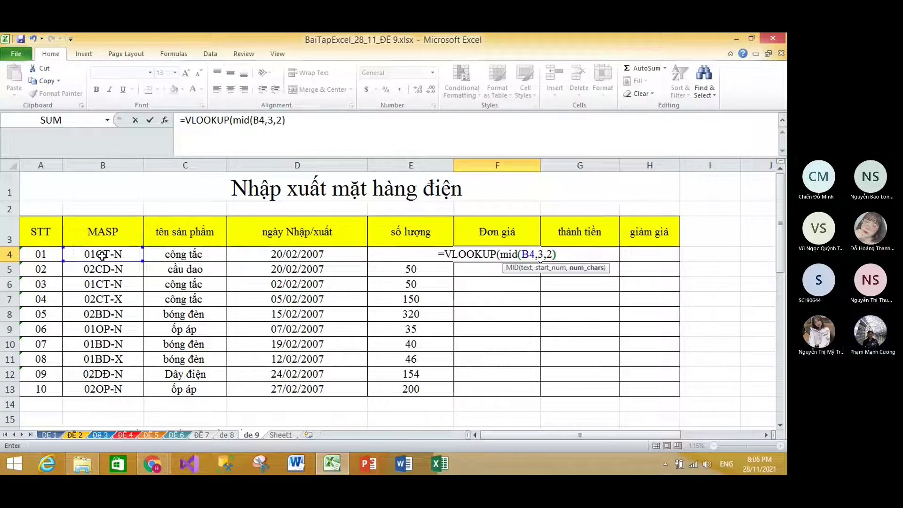
- Set the lookup table of the F4 formula to the item and unit-price data as the absolute range $A$20:$D$24
scroll(102, 255, "down", 3)
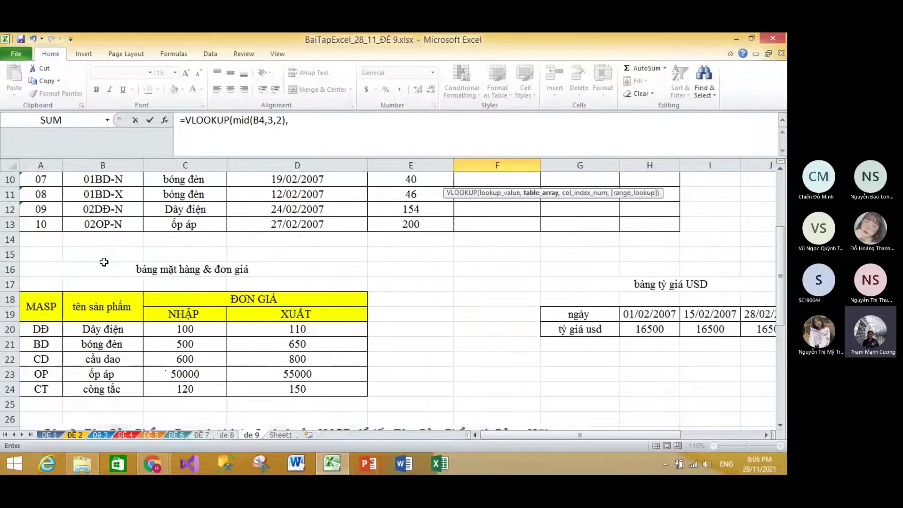
left_click_drag(51, 329, 271, 391)
key("F4")
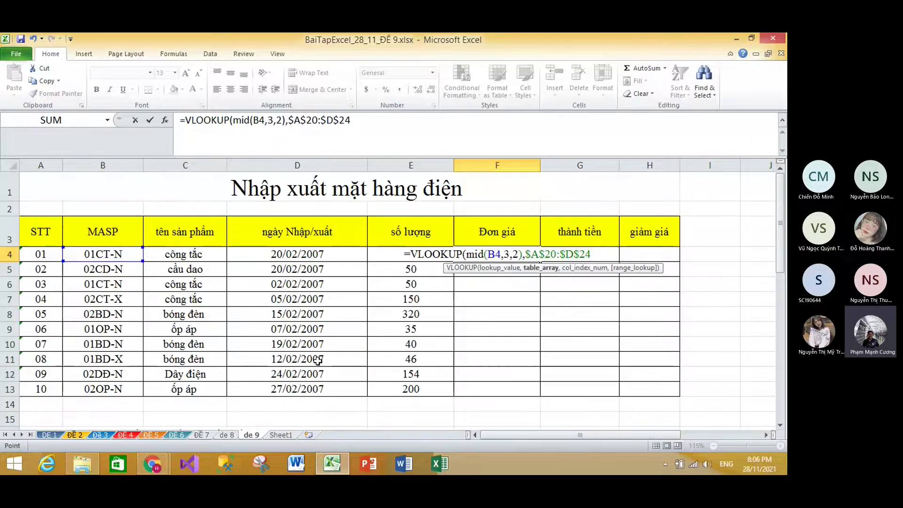
type(",")
- Check the Câu 3 instruction and give the F4 lookup the column index IF(RIGHT(B4,1)="N",3,4)
scroll(353, 350, "down", 3)
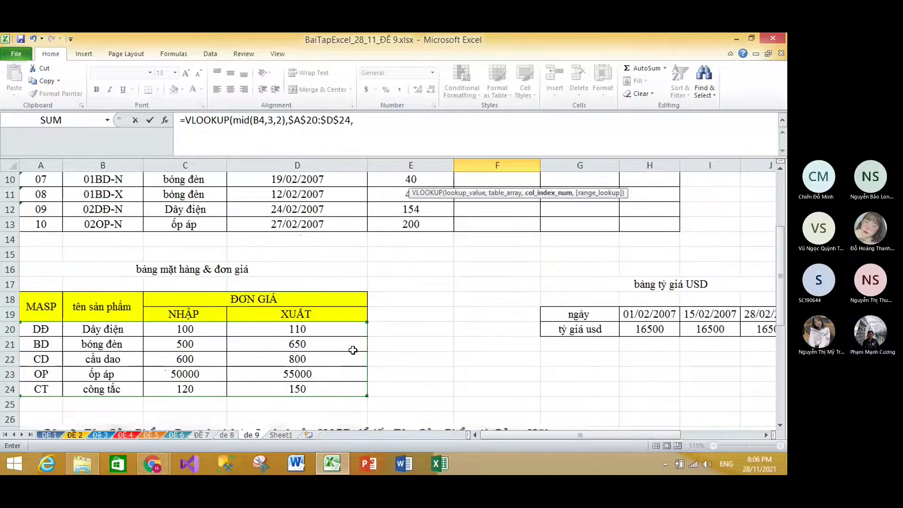
scroll(352, 350, "down", 5)
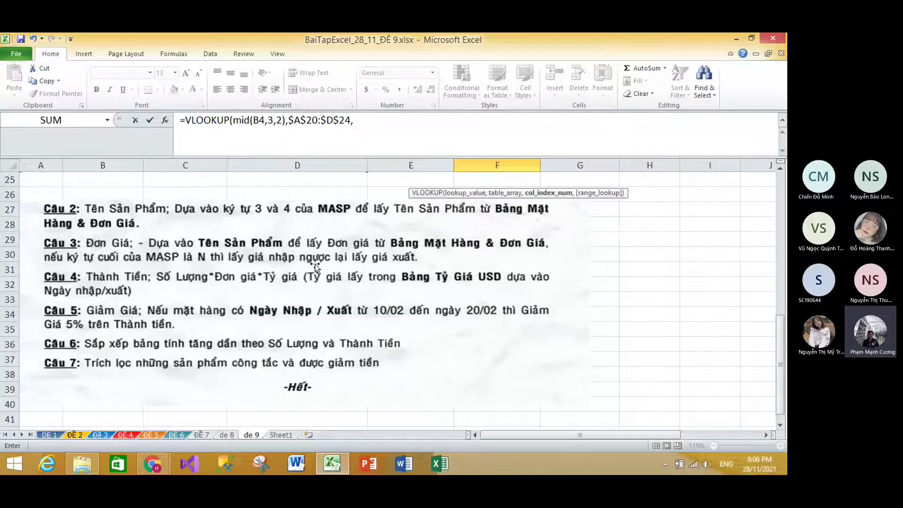
scroll(315, 266, "up", 4)
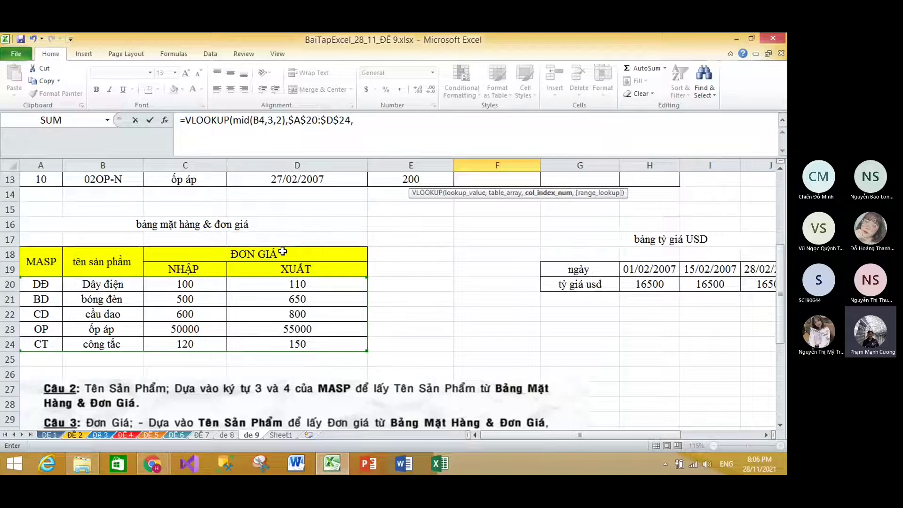
left_click(388, 122)
type("if(")
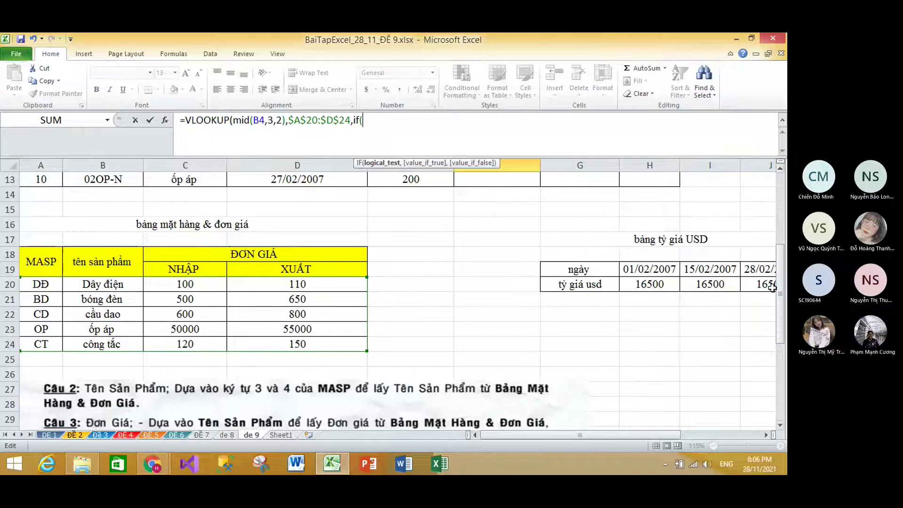
scroll(113, 217, "up", 3)
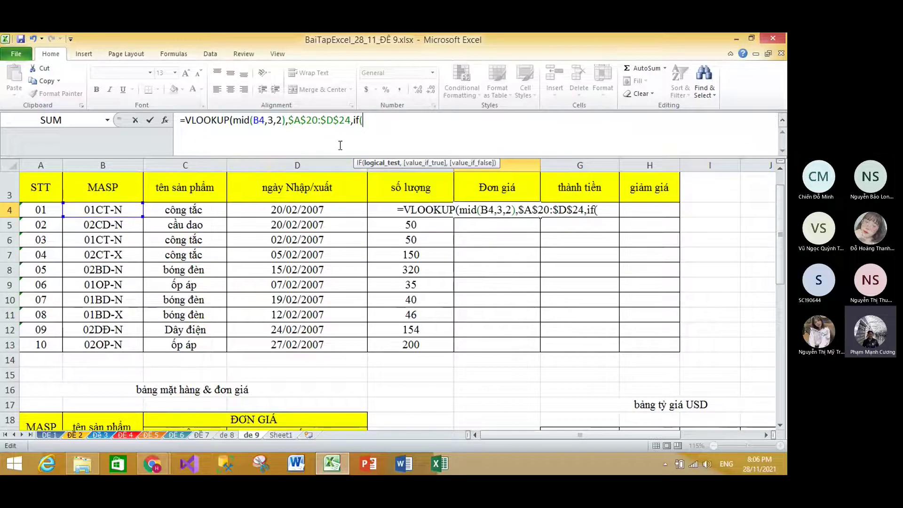
type("right")
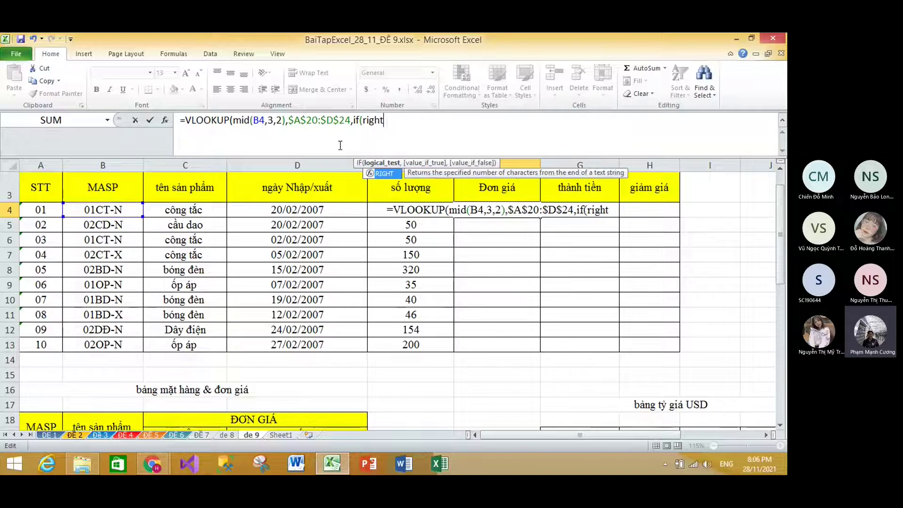
type("(")
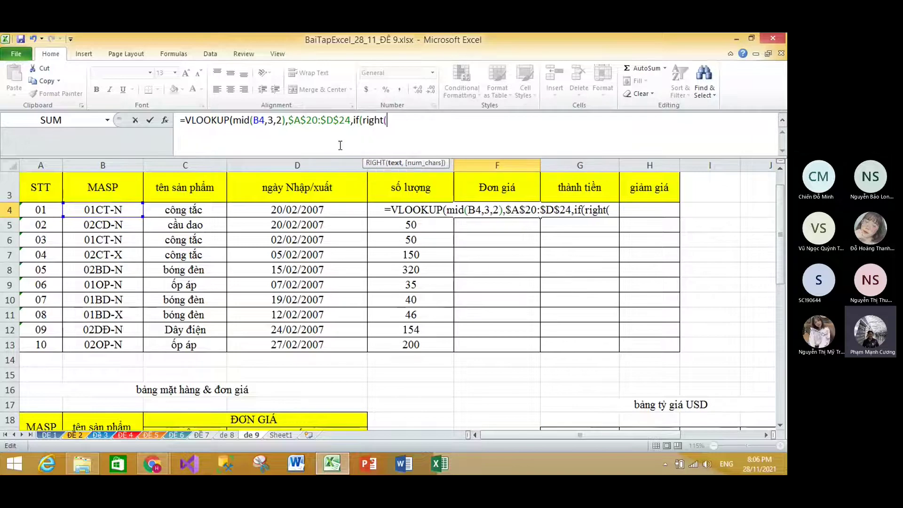
left_click(120, 210)
type(",1")
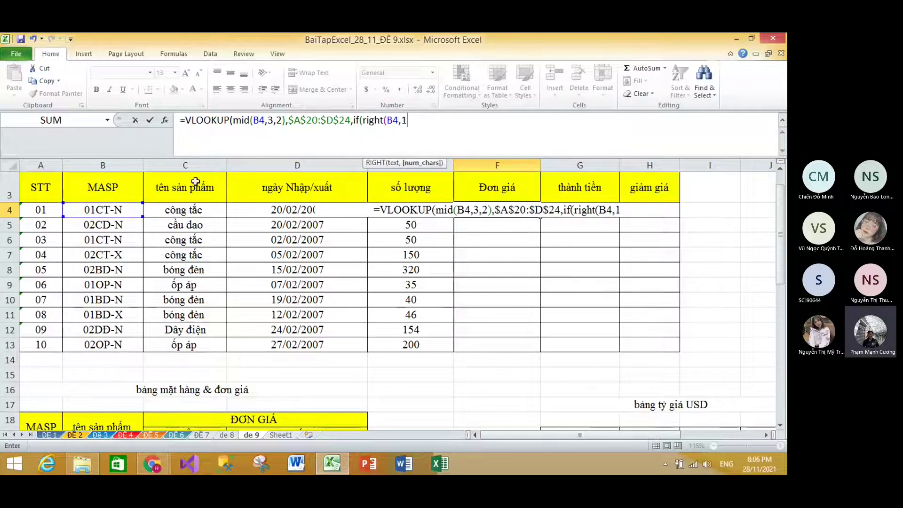
type(")=\"N\",3,4")
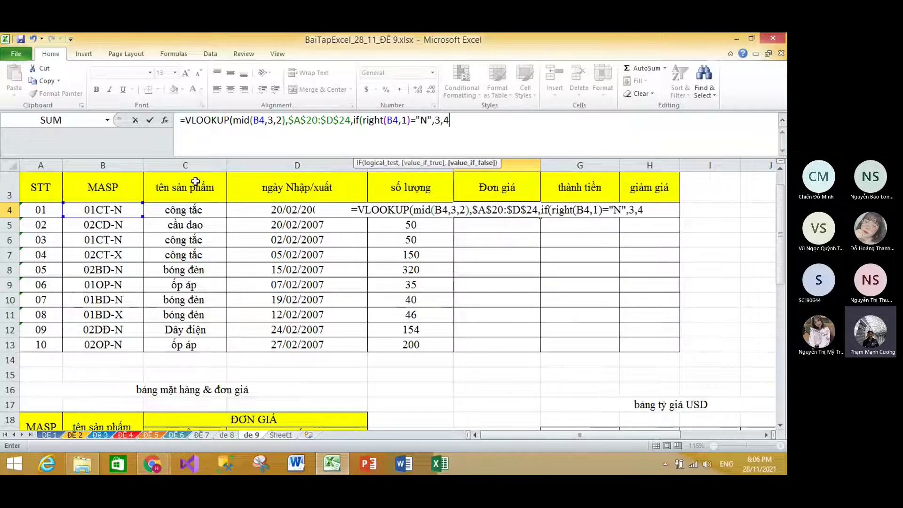
type(")")
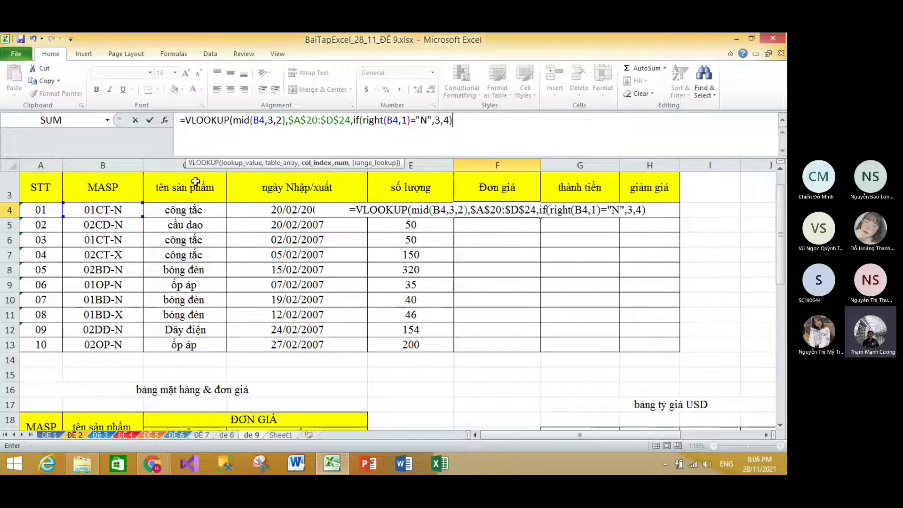
- Complete the F4 VLOOKUP with exact match 0, review its IF column-index part and enter the formula
scroll(227, 401, "down", 2)
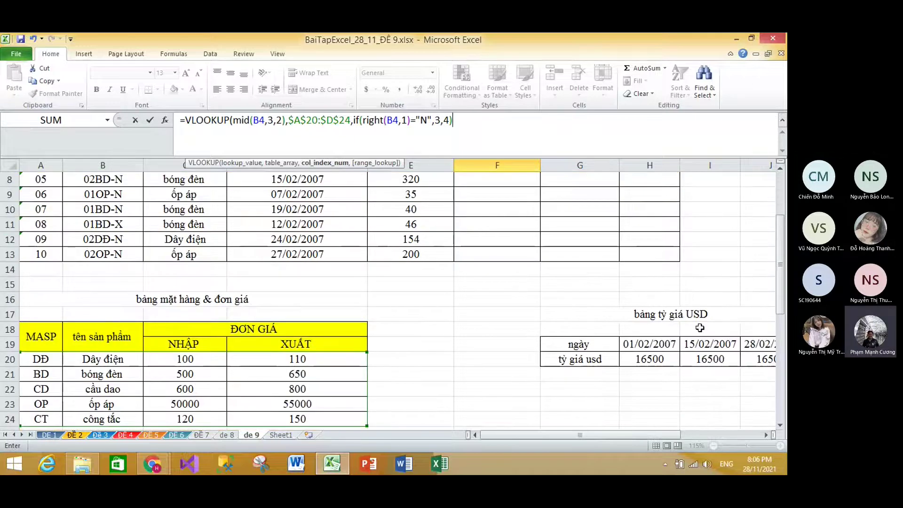
left_click_drag(782, 281, 781, 168)
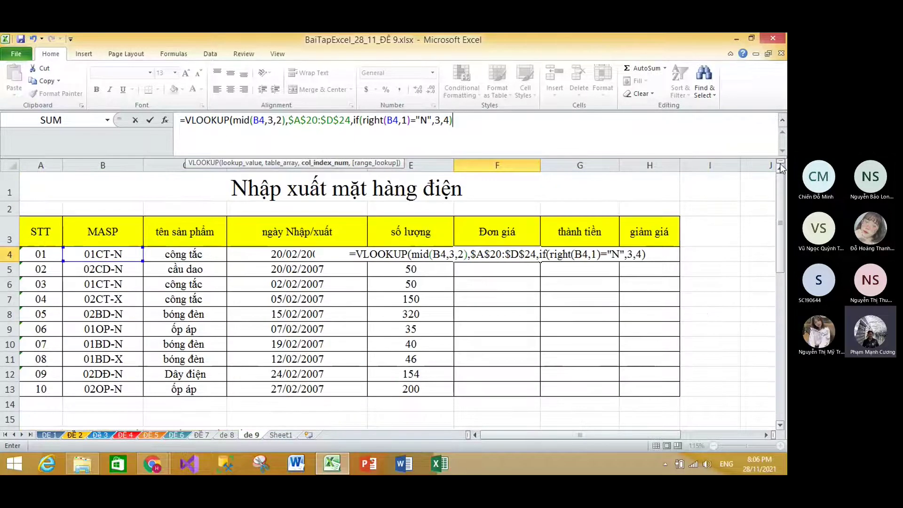
type(",0")
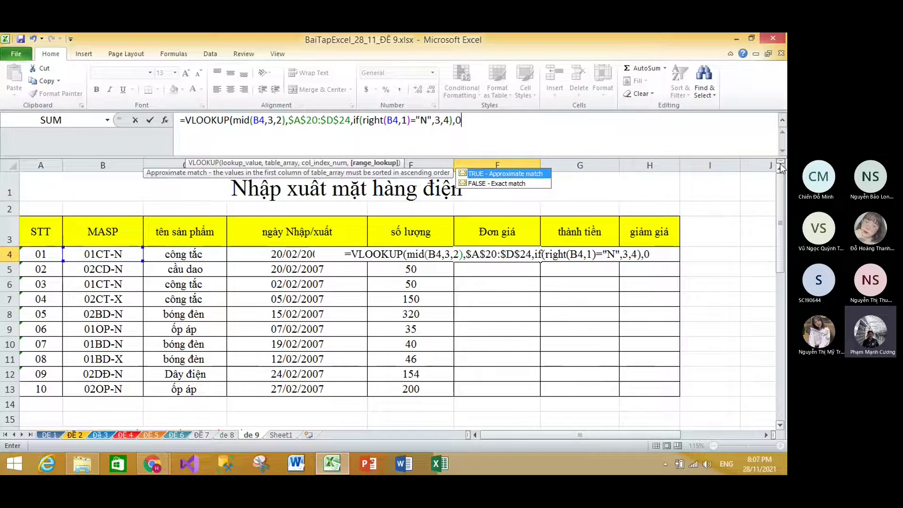
type(")")
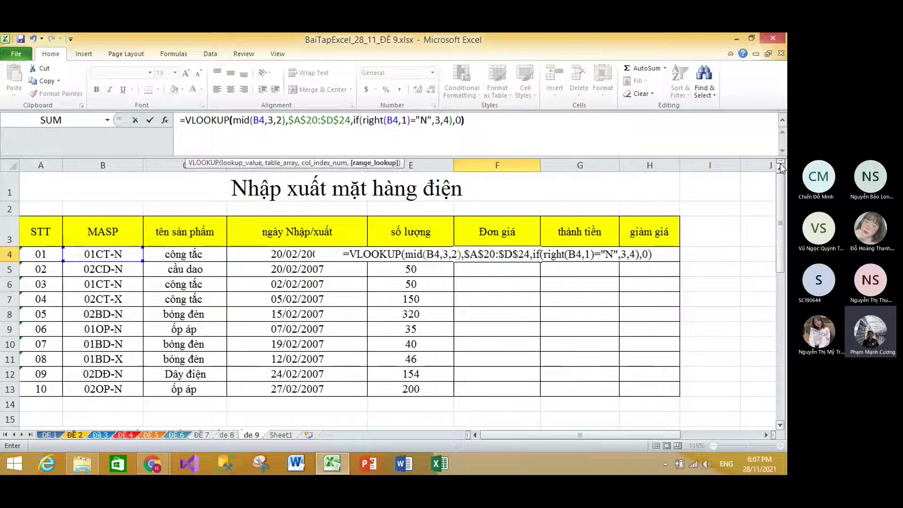
left_click_drag(465, 122, 354, 121)
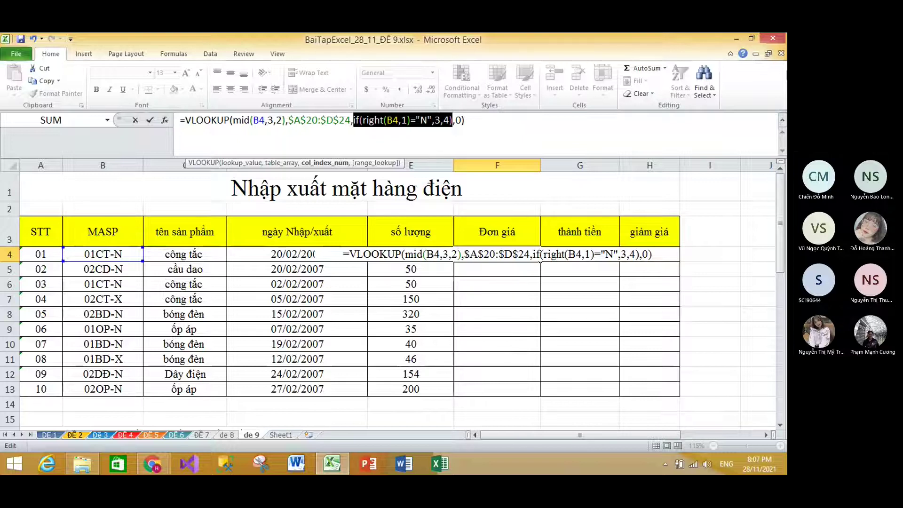
key("Return")
- Fill the unit-price formula from F4 down to F13
left_click(538, 255)
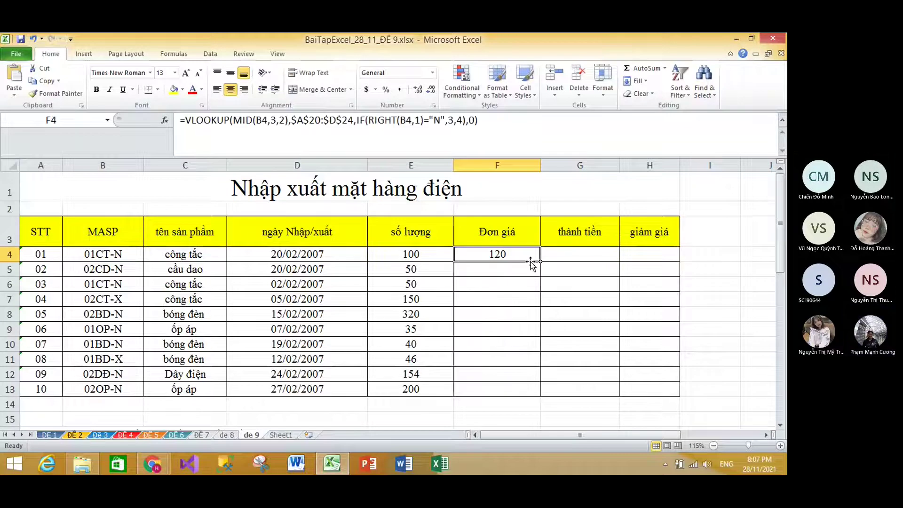
left_click_drag(540, 263, 534, 393)
left_click(566, 256)
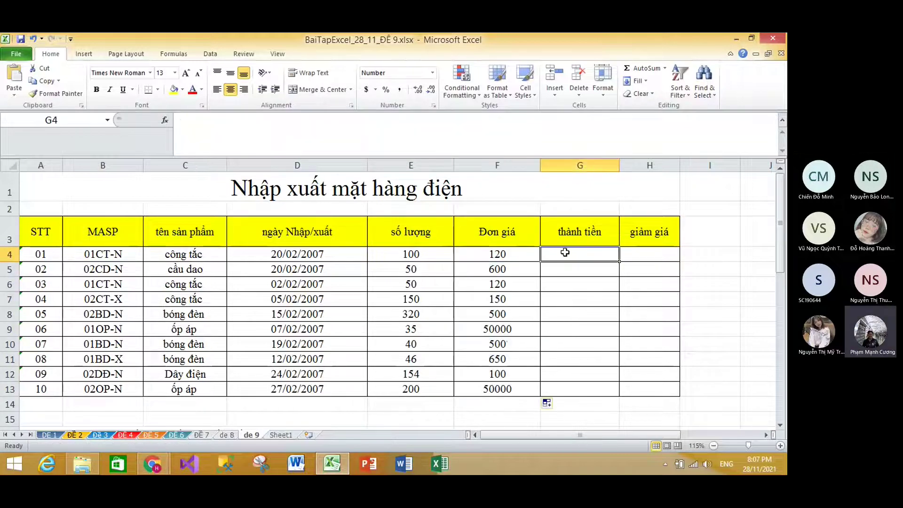
scroll(389, 312, "down", 2)
scroll(393, 324, "up", 2)
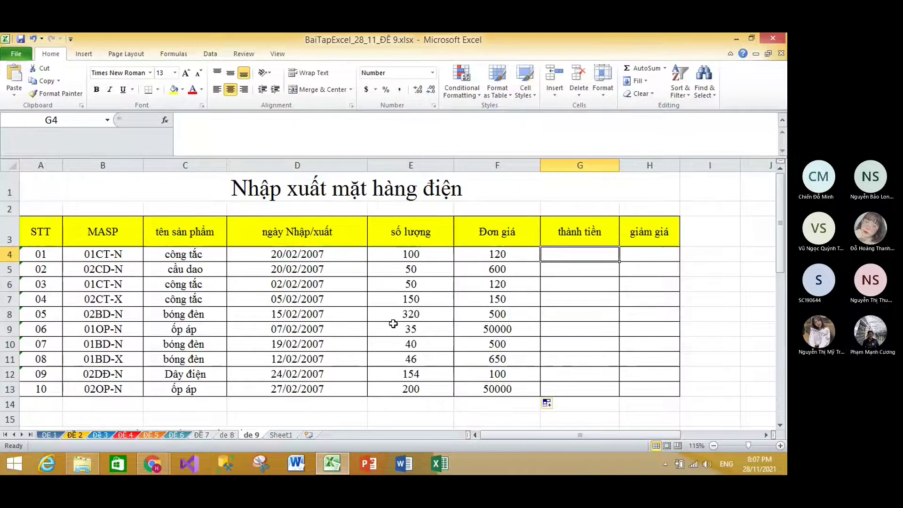
left_click(153, 459)
left_click(86, 402)
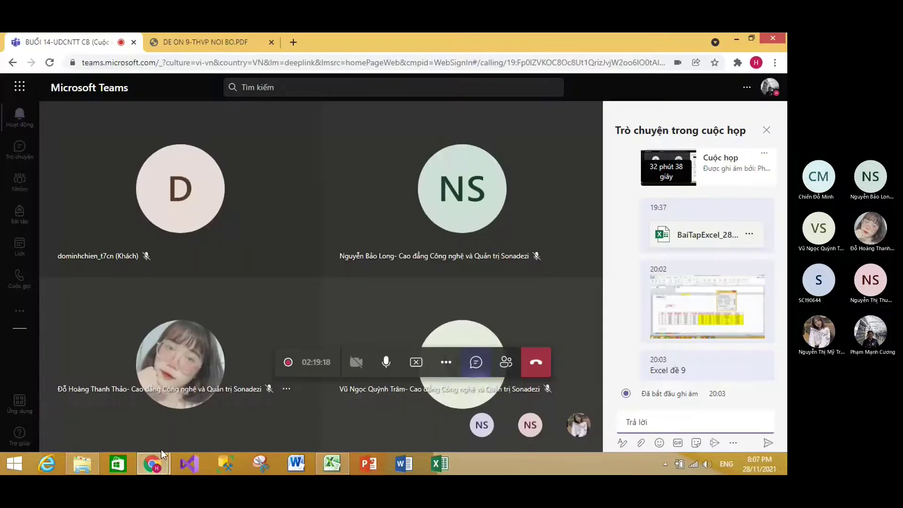
left_click(332, 463)
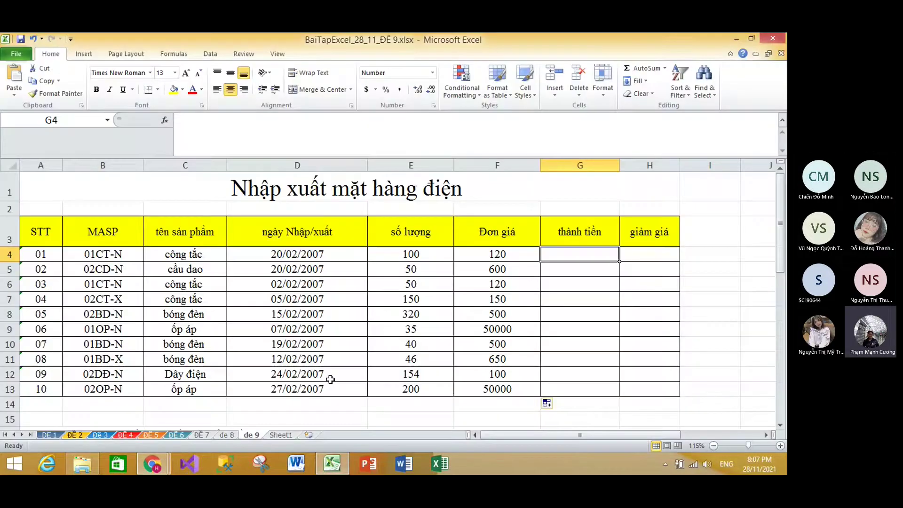
- Read the Câu 4 instruction for thành tiền and compare the ngày Nhập/xuất dates with the dates in the bảng tỷ giá USD table
scroll(199, 372, "down", 7)
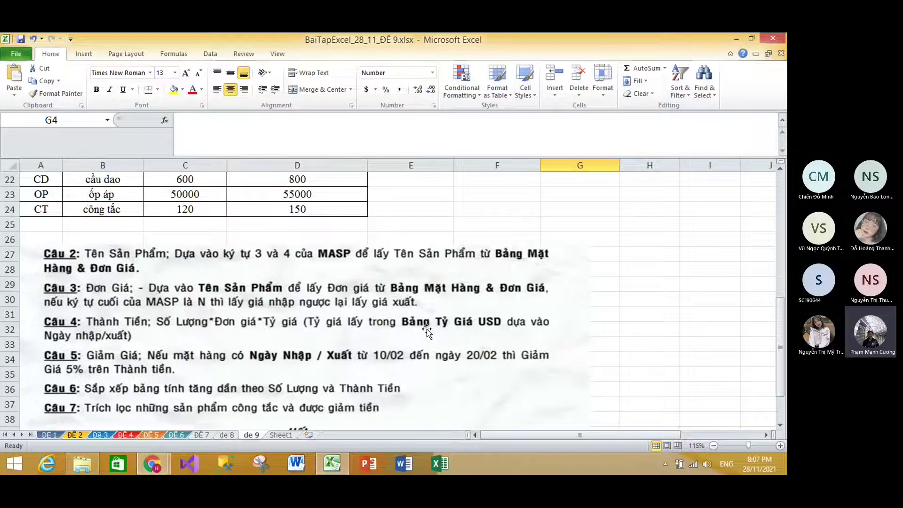
scroll(422, 332, "up", 4)
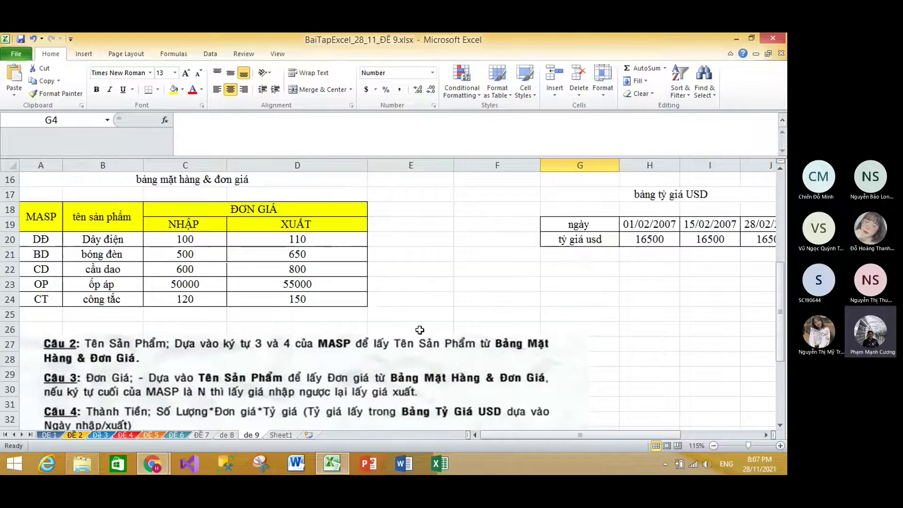
left_click_drag(645, 314, 712, 333)
scroll(713, 333, "up", 3)
left_click(329, 254)
scroll(319, 256, "down", 2)
left_click(650, 359)
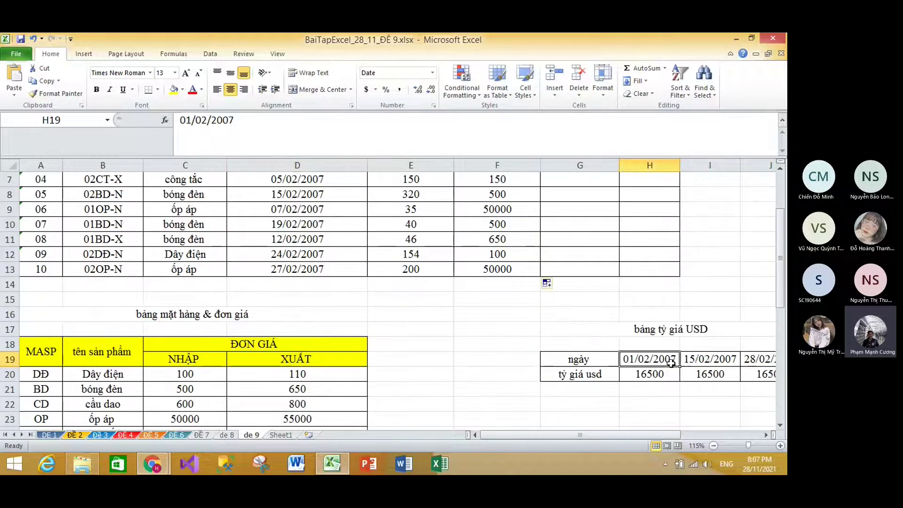
mouse_move(628, 433)
left_mouse_down()
mouse_move(647, 433)
mouse_move(625, 433)
left_mouse_up()
scroll(339, 284, "up", 2)
scroll(338, 283, "down", 2)
left_click_drag(661, 361, 771, 359)
scroll(697, 347, "up", 2)
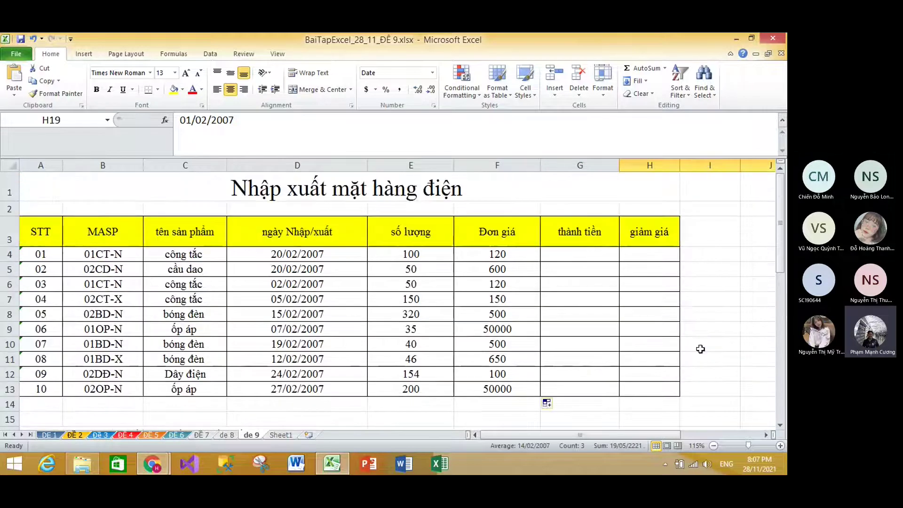
- Start the thành tiền formula in G4 with =E4*F4*, multiplying số lượng by Đơn giá
left_click(595, 252)
type("=")
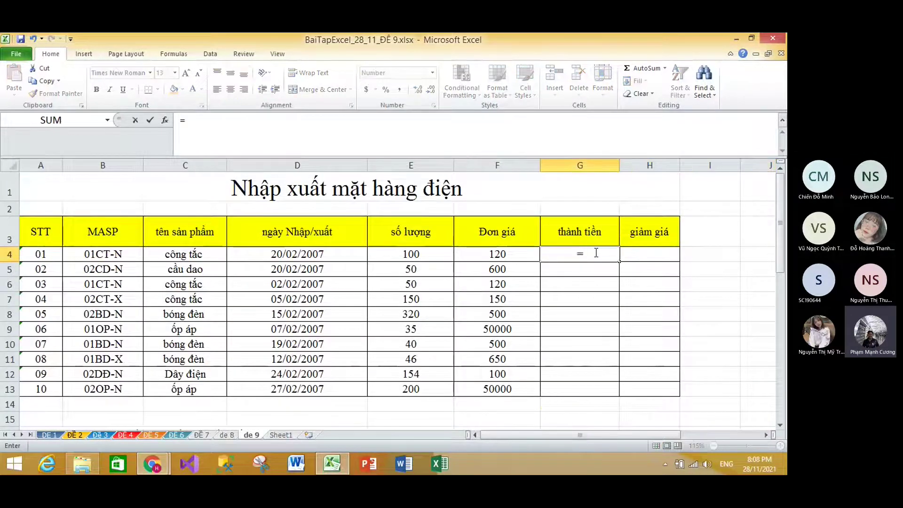
left_click(435, 250)
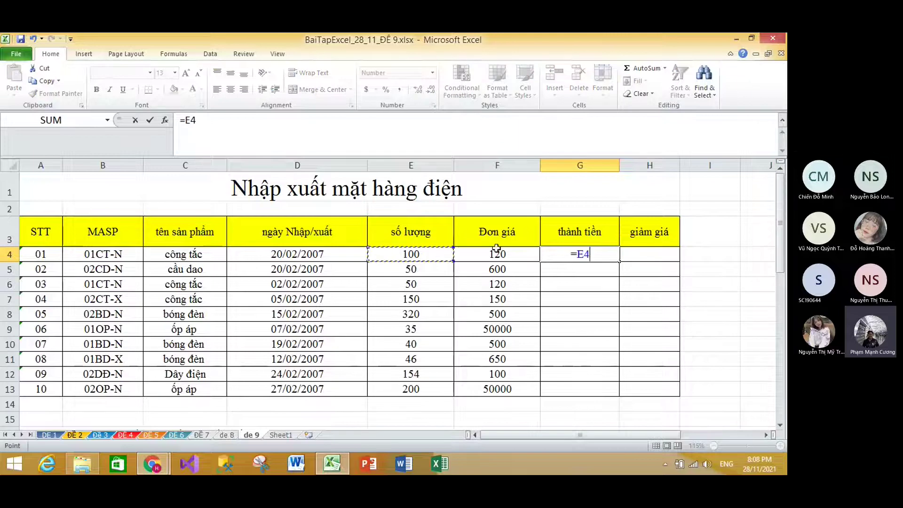
type("*")
left_click(506, 250)
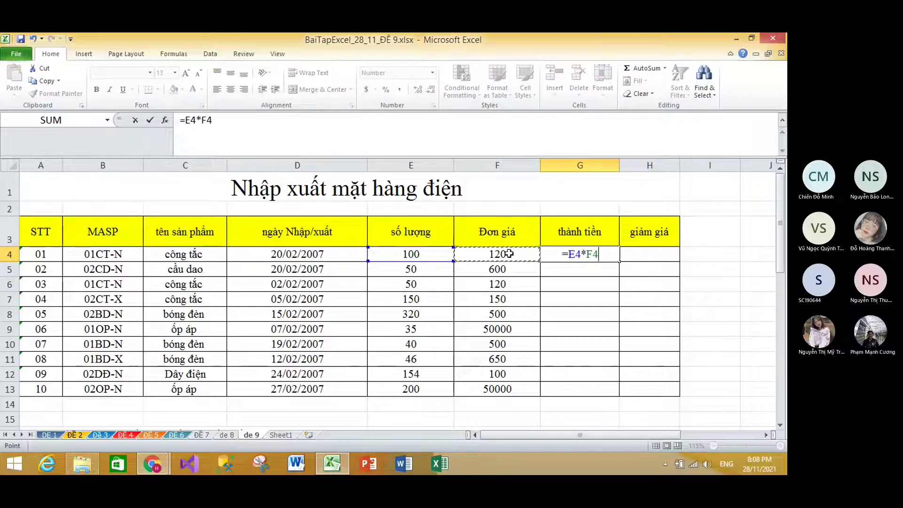
type("*")
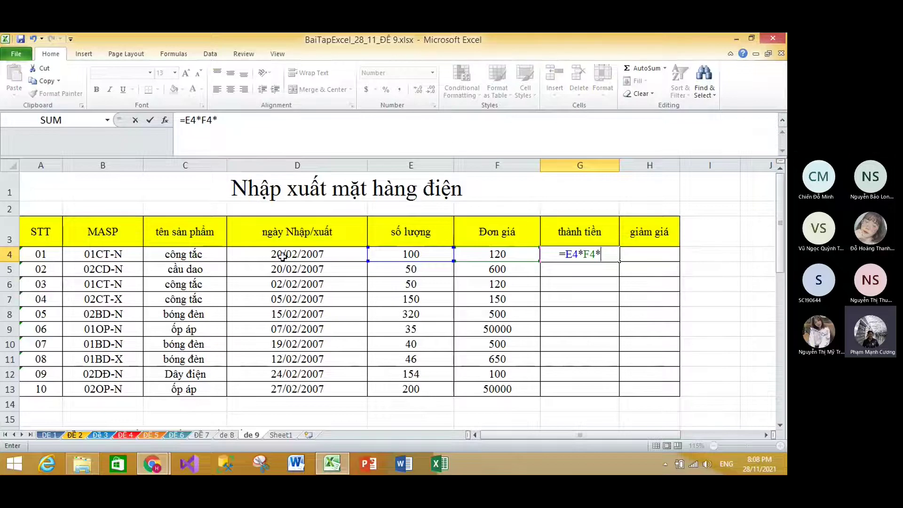
- Reread the Câu 4 instruction and compare the ngày Nhập/xuất dates with the dates in the bảng tỷ giá USD table
left_click_drag(781, 215, 782, 273)
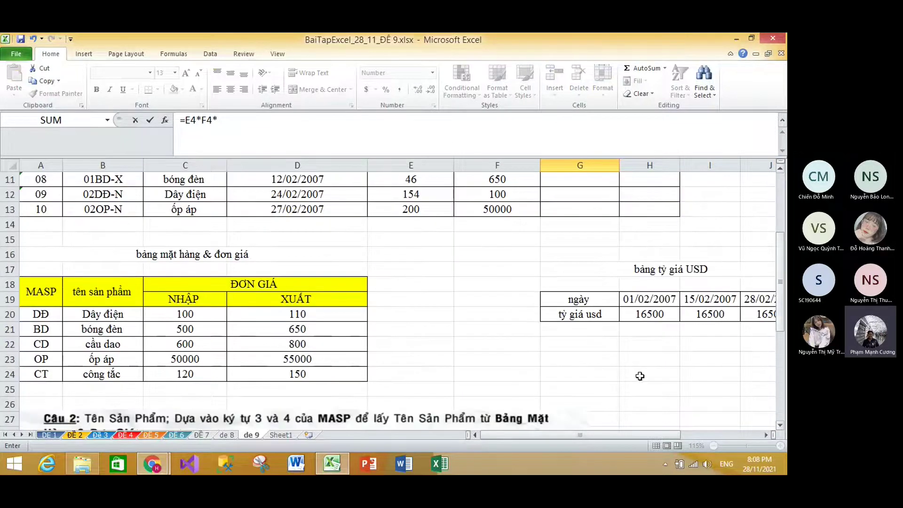
left_click_drag(580, 435, 640, 435)
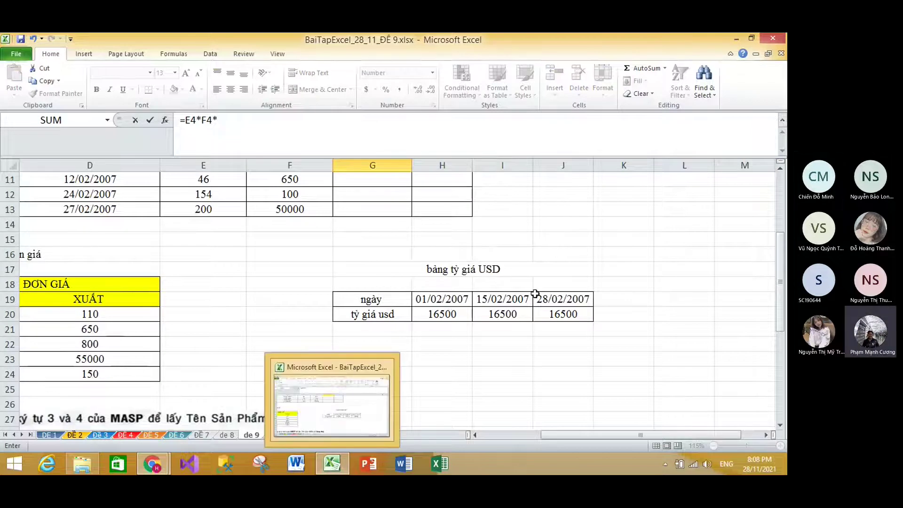
left_click_drag(551, 436, 490, 438)
left_click_drag(779, 256, 782, 336)
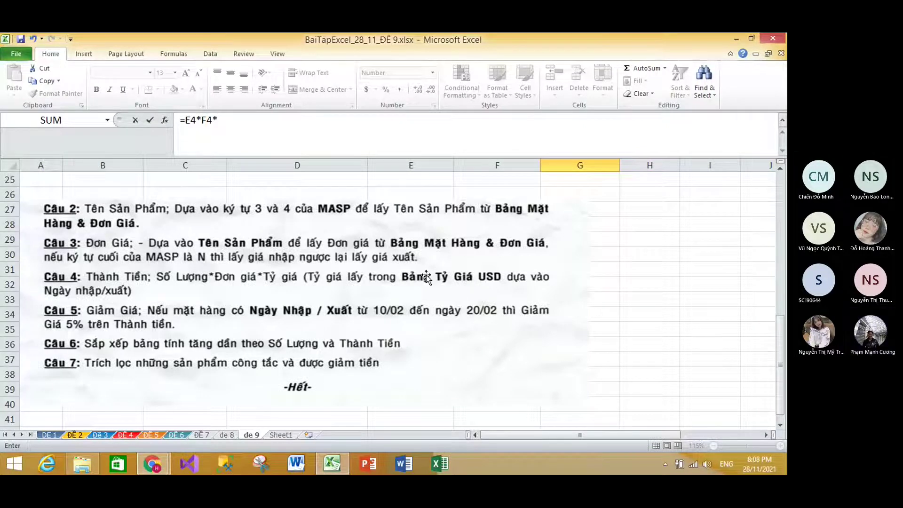
scroll(774, 357, "up", 5)
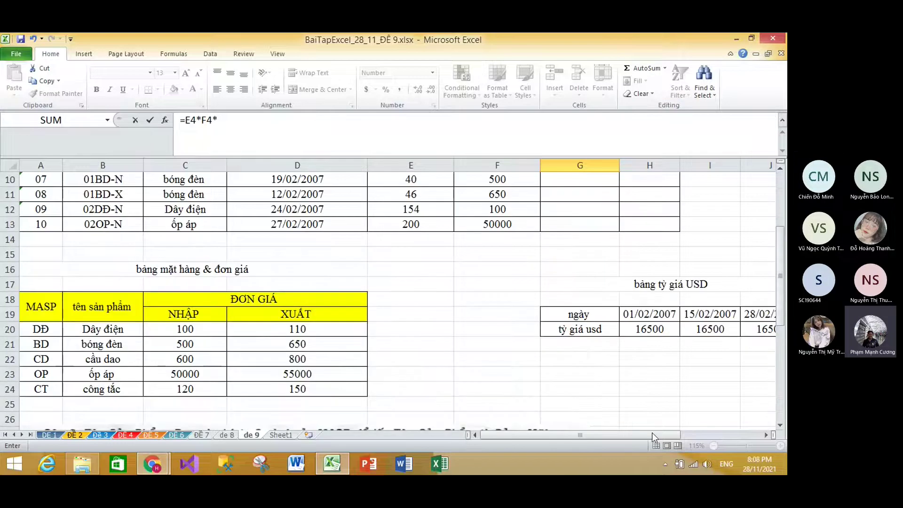
scroll(616, 434, "right", 3)
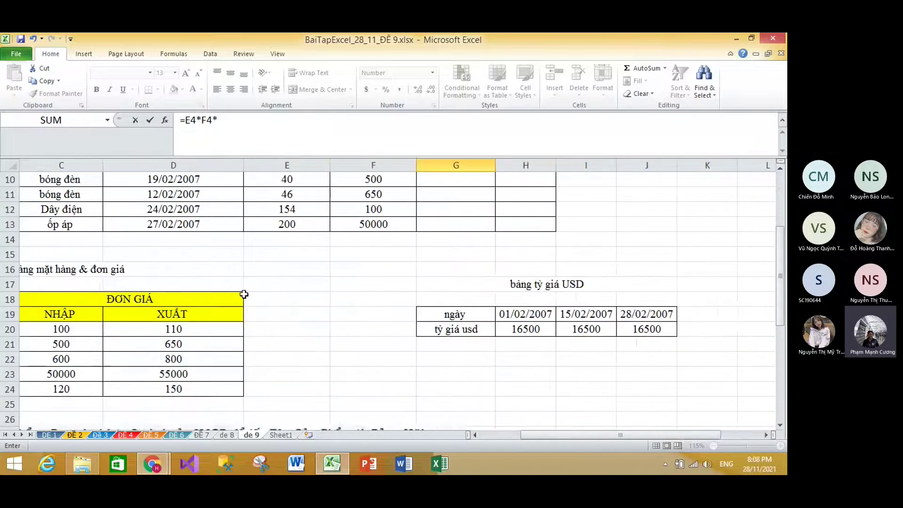
scroll(147, 263, "up", 3)
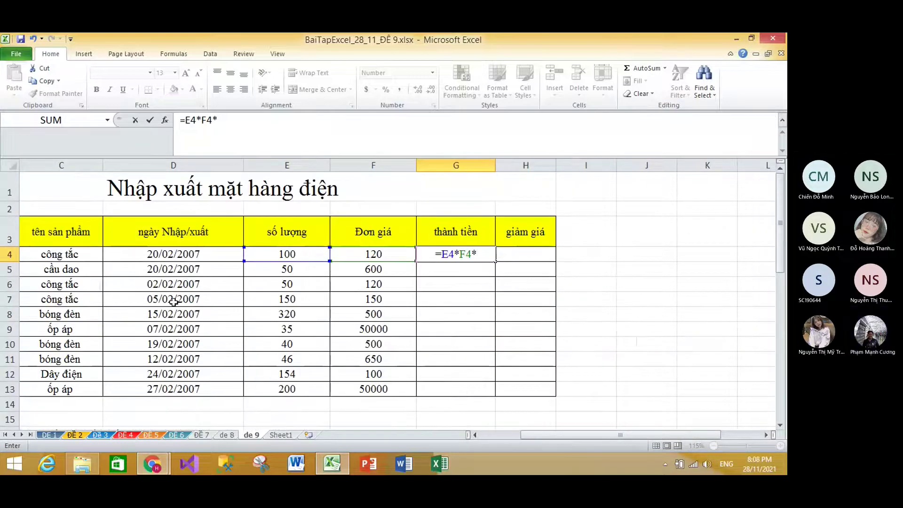
scroll(518, 373, "down", 2)
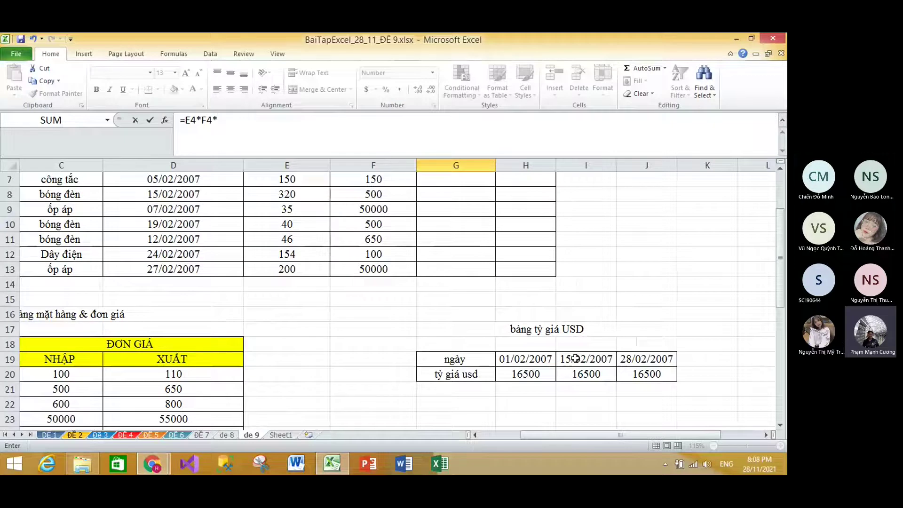
scroll(574, 358, "up", 1)
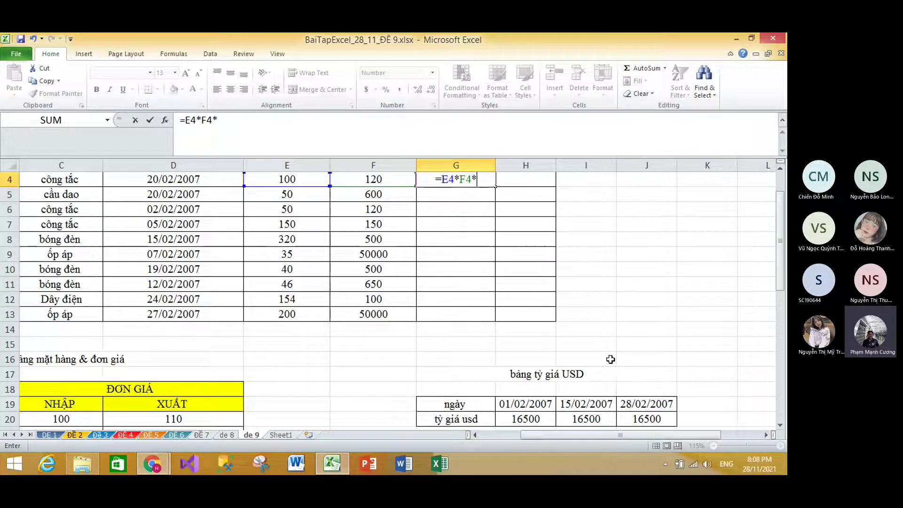
scroll(609, 359, "up", 1)
scroll(610, 360, "down", 2)
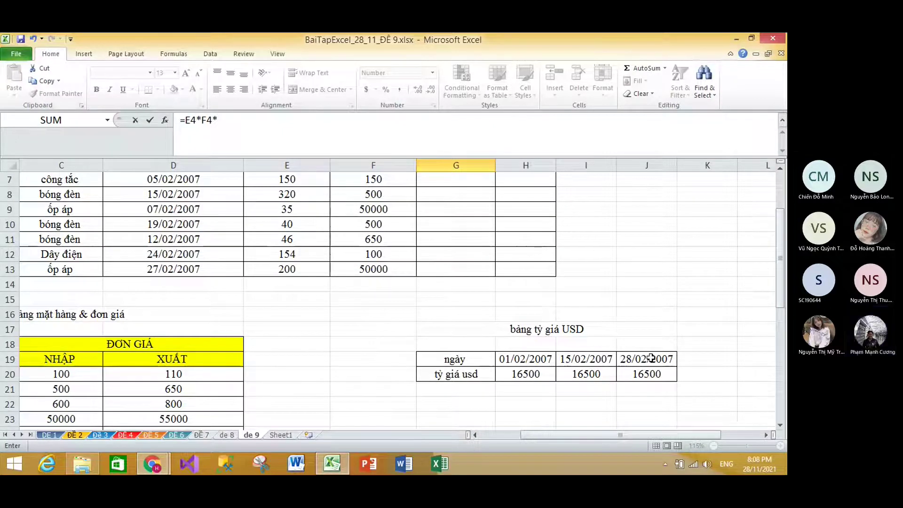
scroll(564, 291, "up", 2)
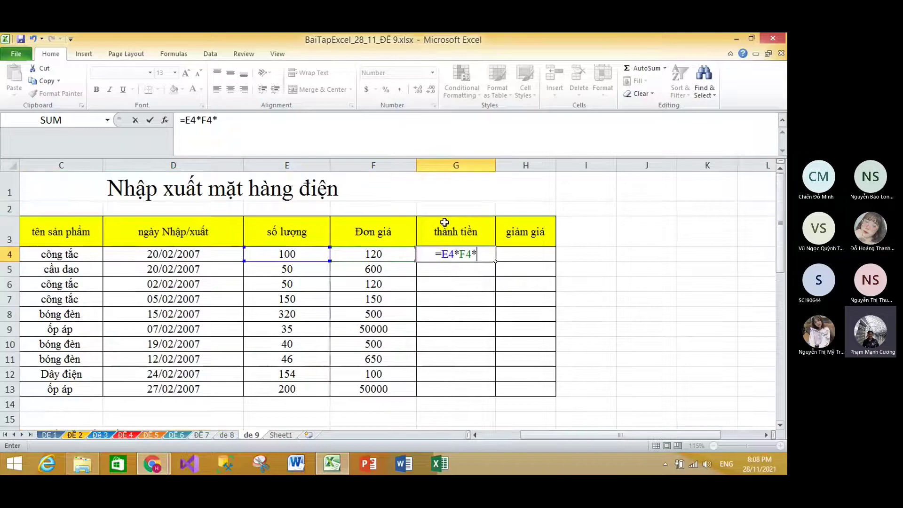
- Add an HLOOKUP to the G4 formula with the date in D4 as its lookup value
type("i")
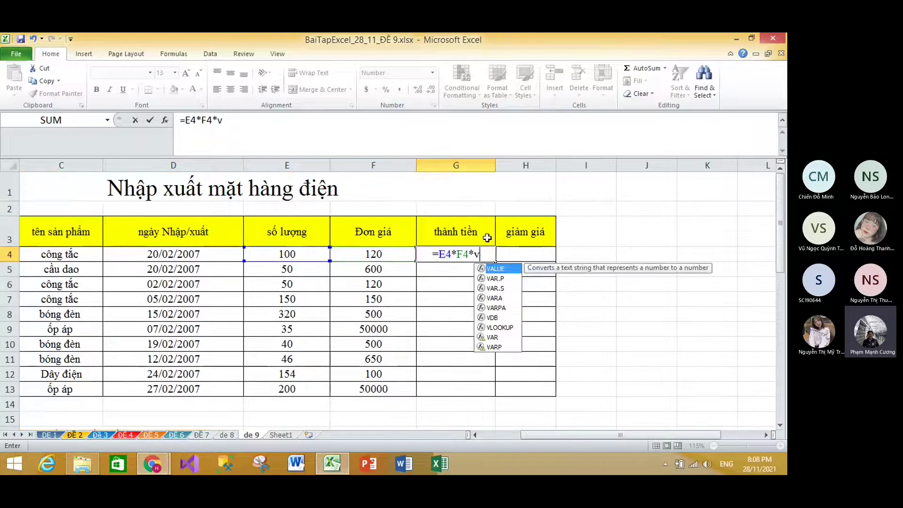
key("BackSpace")
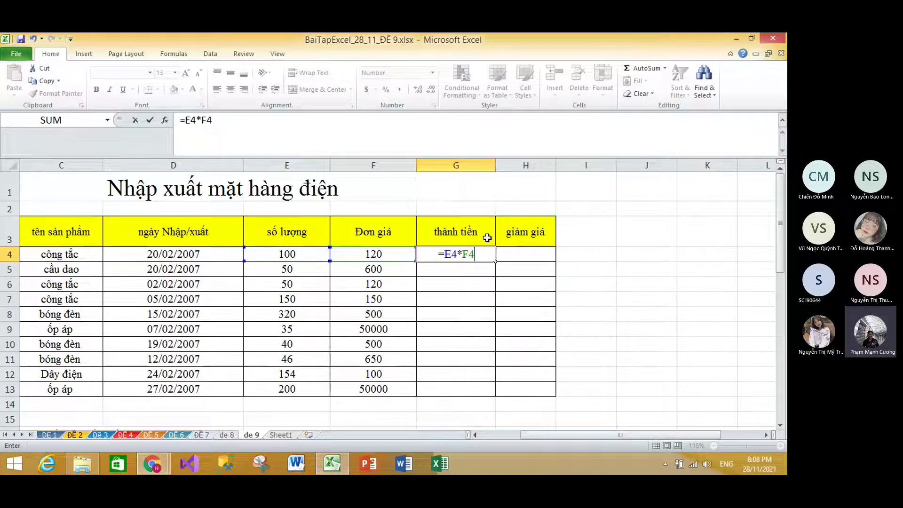
left_click_drag(778, 219, 779, 265)
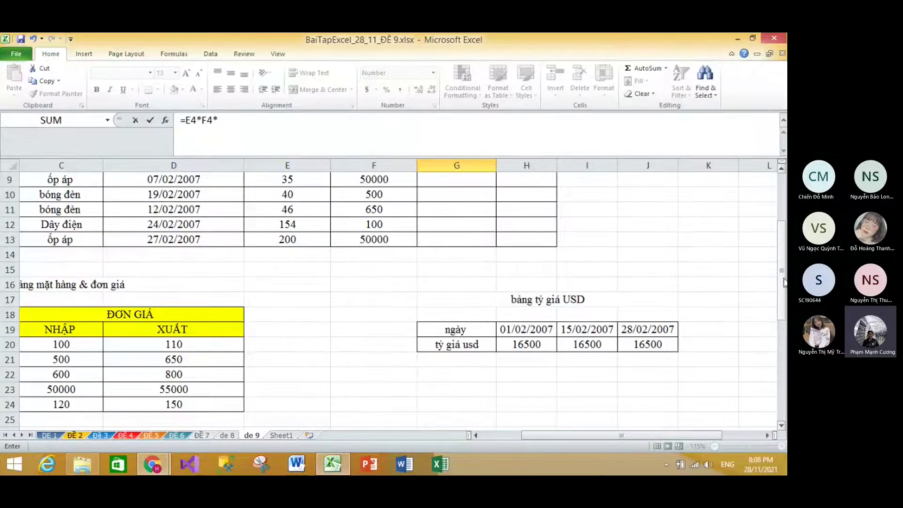
left_click_drag(782, 280, 776, 220)
type("HLO")
double_click(499, 271)
left_click(178, 256)
type(",")
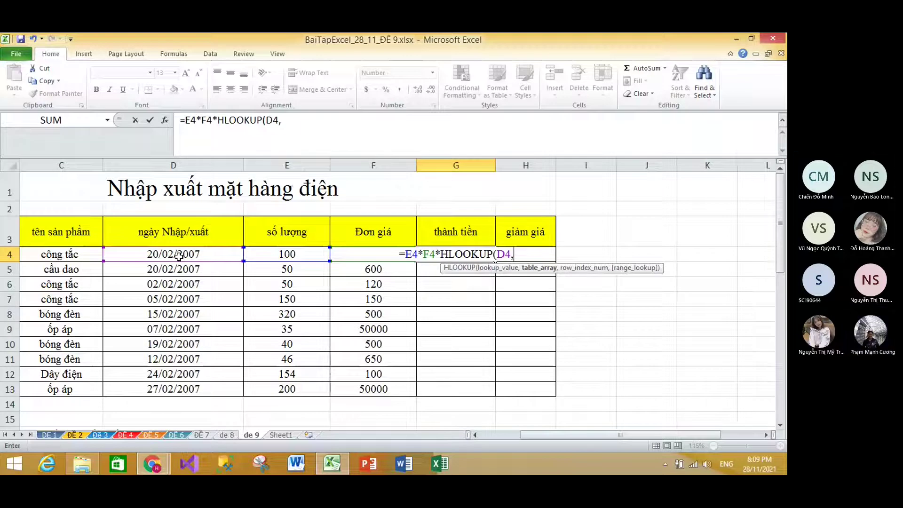
- Complete the HLOOKUP with the absolute range $H$19:$J$20, row index 2 and approximate match 1, and enter the formula
scroll(377, 288, "down", 2)
left_click_drag(510, 358, 640, 374)
key("F4")
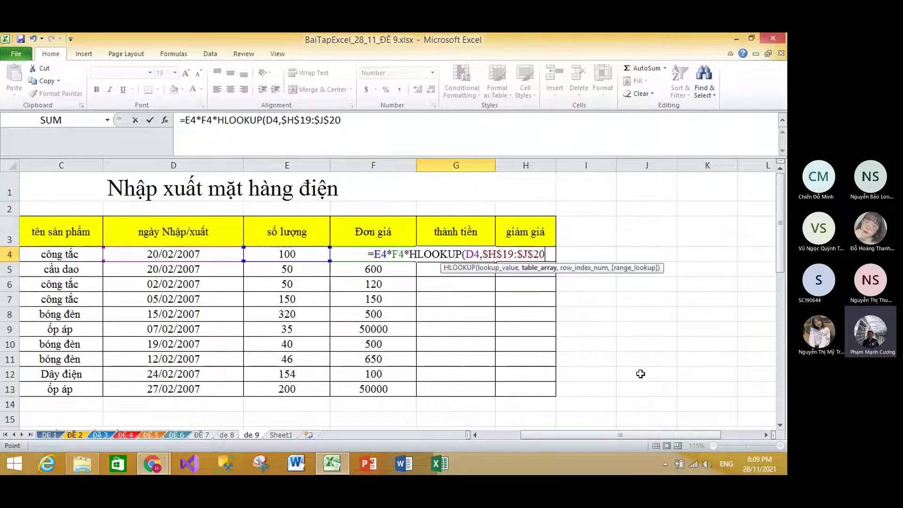
type(",2,1")
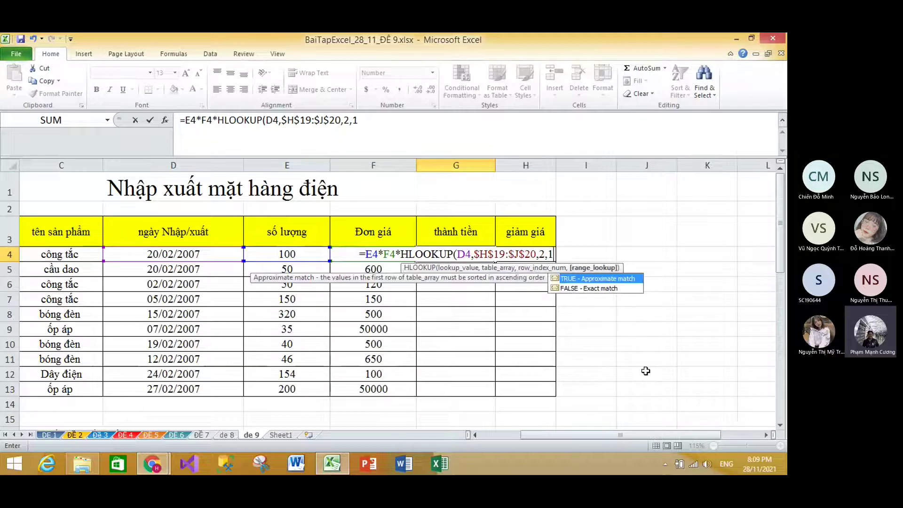
type(")")
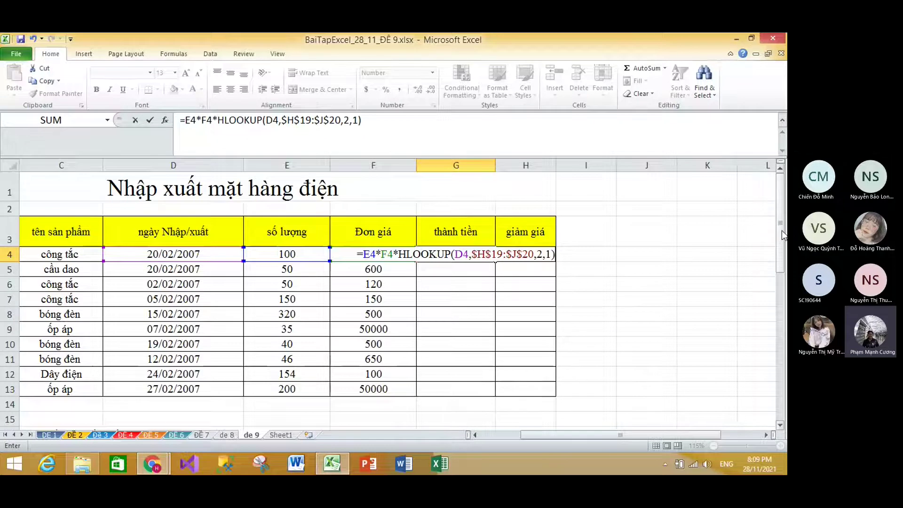
left_click_drag(781, 230, 781, 275)
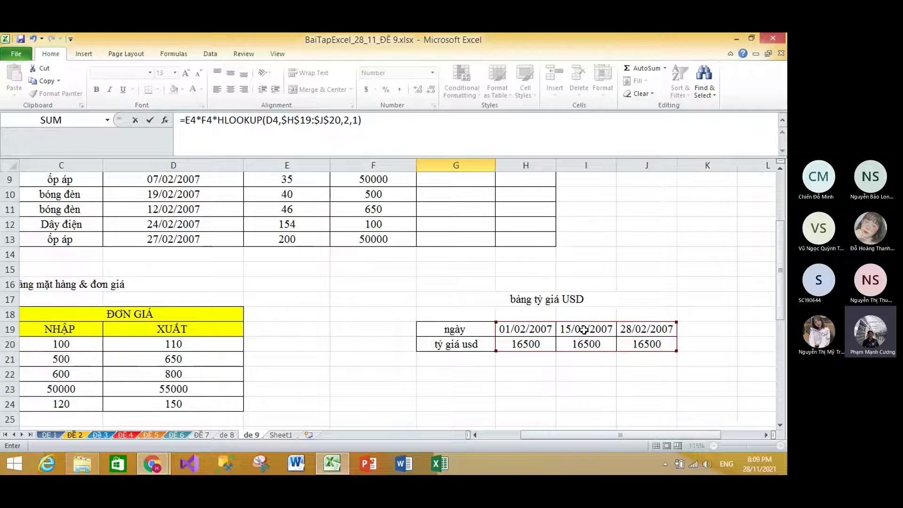
left_click(360, 119)
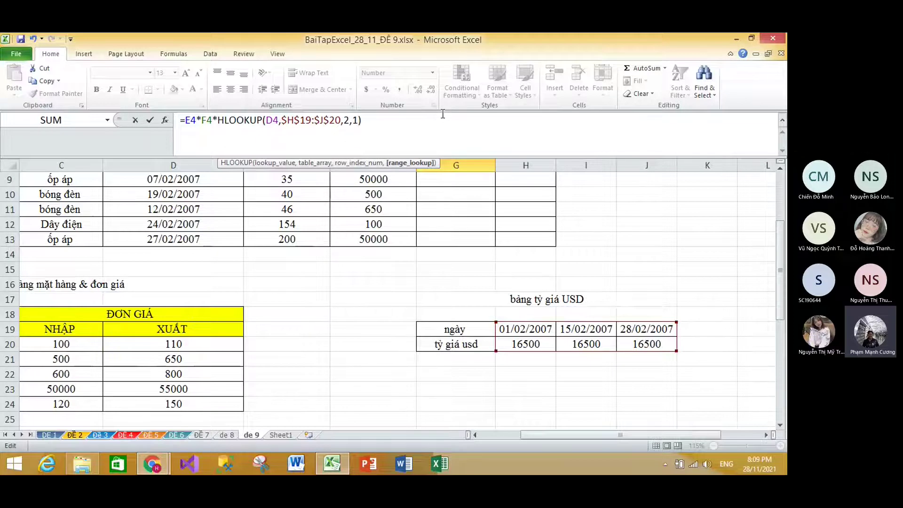
key("Return")
- Check the thành tiền result and formula in G4 against the date in D4
scroll(459, 254, "up", 2)
left_click(460, 254)
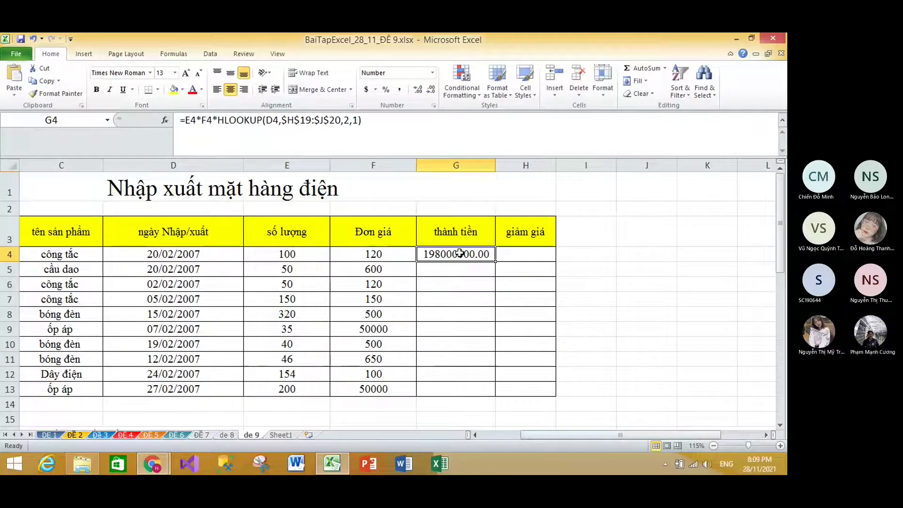
left_click(206, 255)
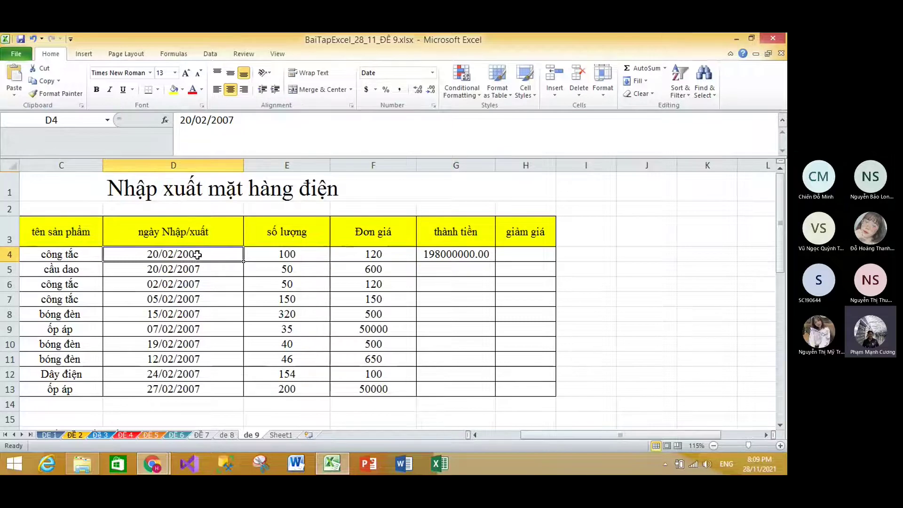
left_click(470, 254)
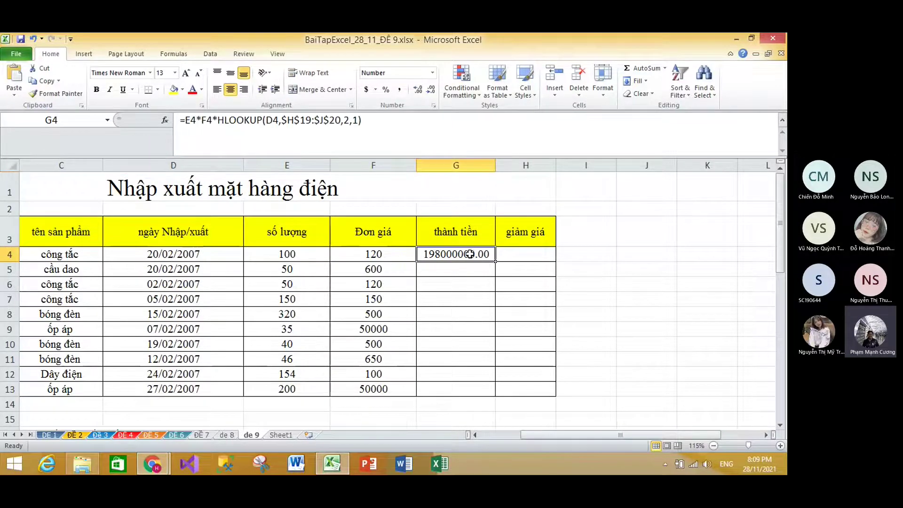
left_click(206, 255)
- Examine the three dates in the bảng tỷ giá USD table and the tỷ giá usd value under 15/02/2007
scroll(206, 255, "down", 3)
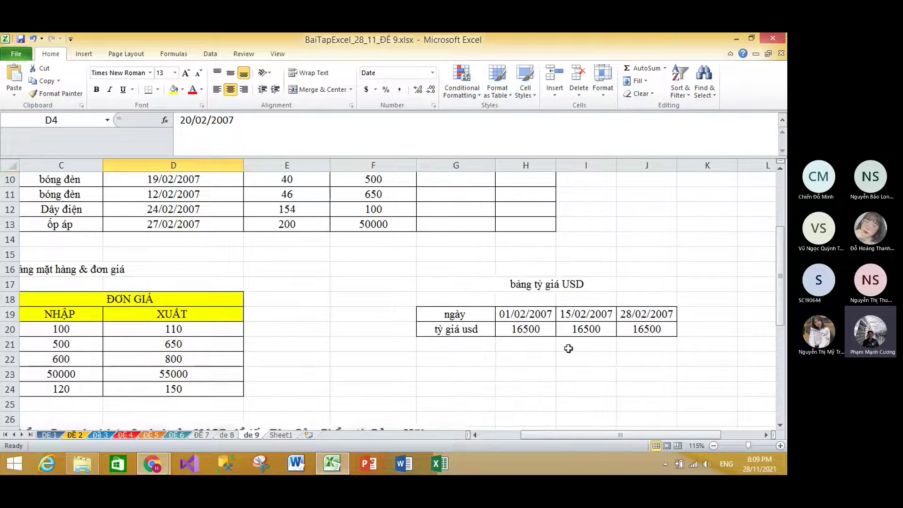
left_click(516, 313)
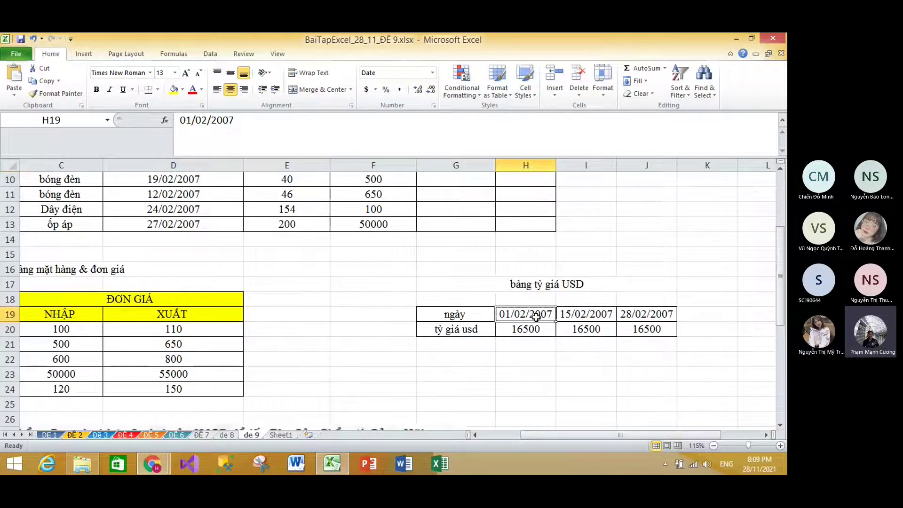
scroll(442, 322, "up", 2)
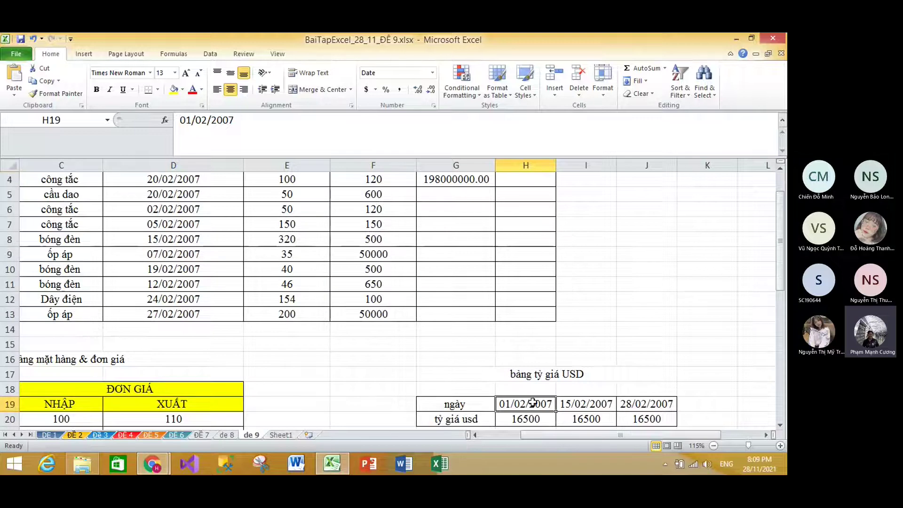
left_click(596, 403)
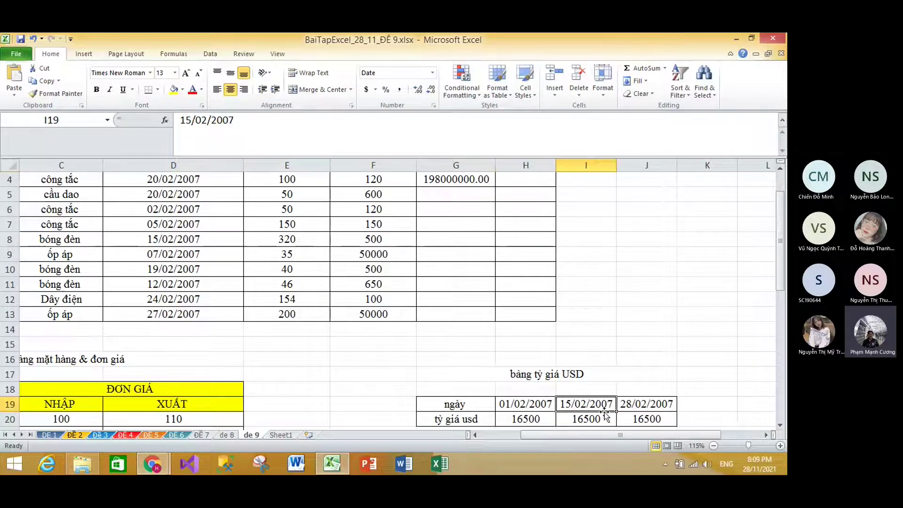
left_click(637, 405)
scroll(637, 404, "down", 1)
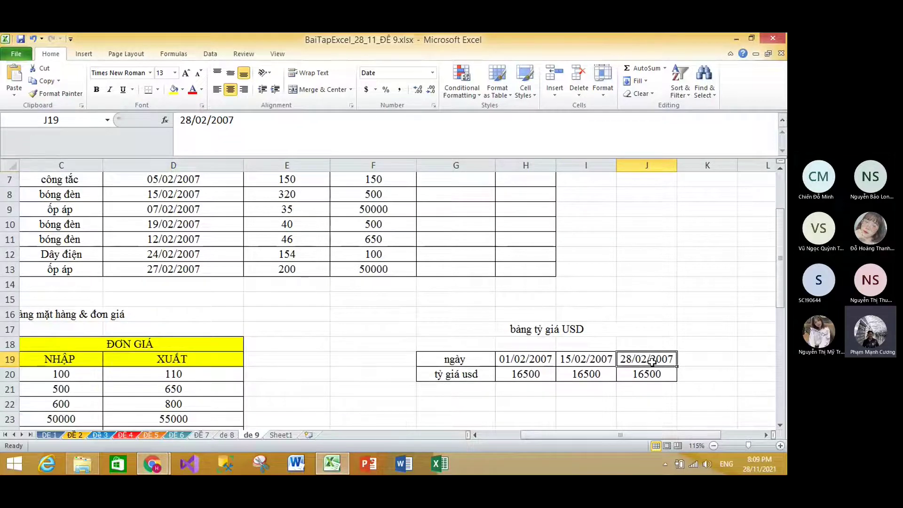
left_click(588, 360)
left_click(590, 374)
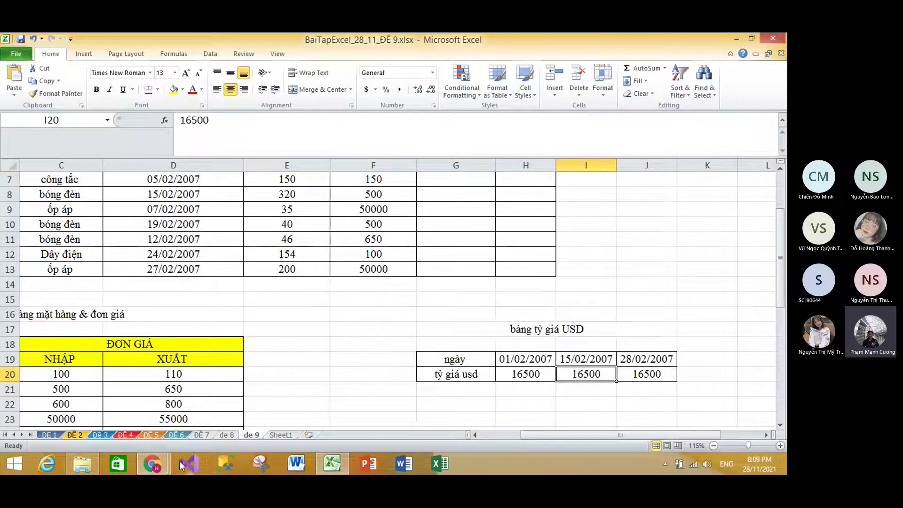
- Switch to Chrome and check the USD rates in Bảng Tỷ Giá USD of DE ON 9-THVP NOI BO.PDF
mouse_move(153, 464)
left_click(145, 405)
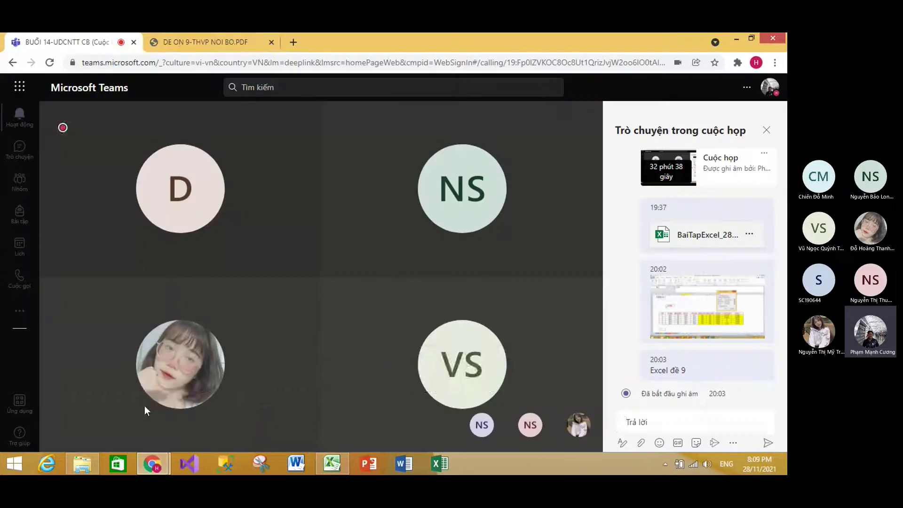
left_click(162, 41)
scroll(474, 196, "up", 1)
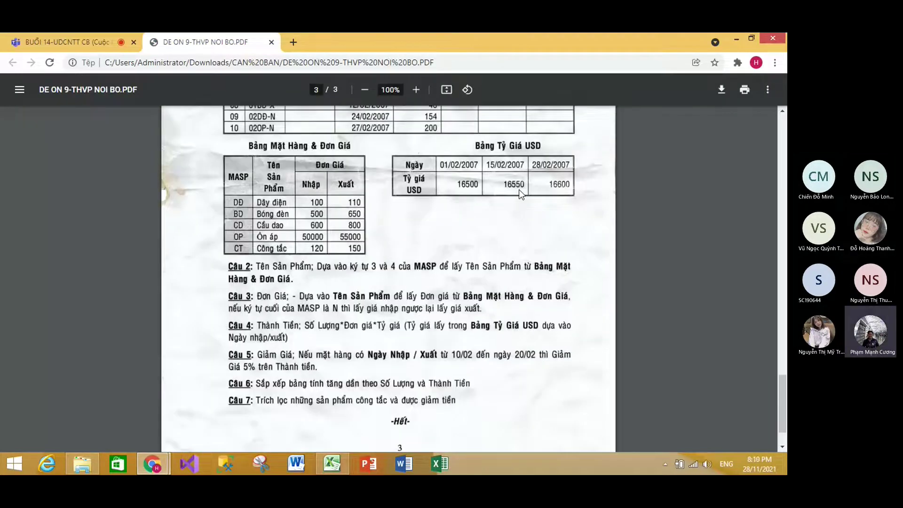
- Switch to Excel and set the tỷ giá usd for 15/02/2007 in I20 to 16550
left_click(332, 465)
double_click(597, 375)
key("BackSpace")
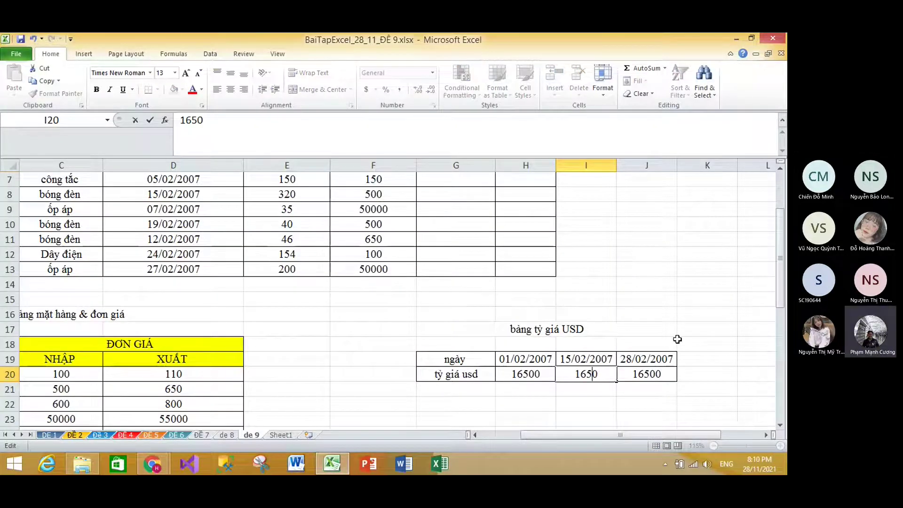
type("50")
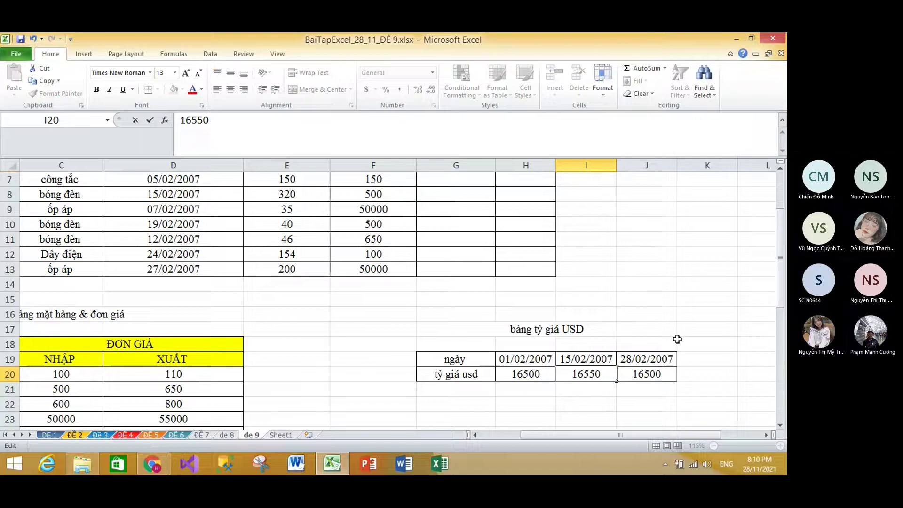
key("Return")
- Run Evaluate Formula on the thành tiền formula in G4 until the HLOOKUP part is resolved, and close the evaluation
scroll(668, 348, "up", 2)
left_click(477, 255)
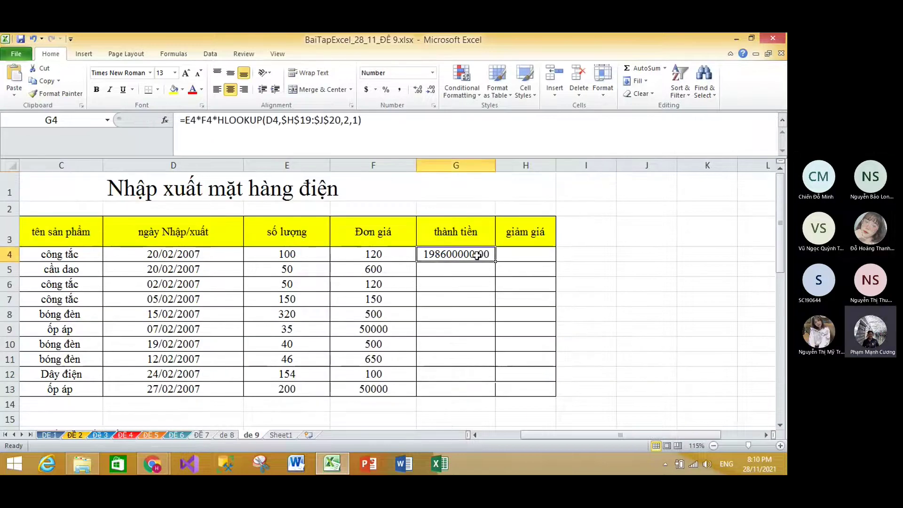
left_click(168, 56)
left_click(533, 94)
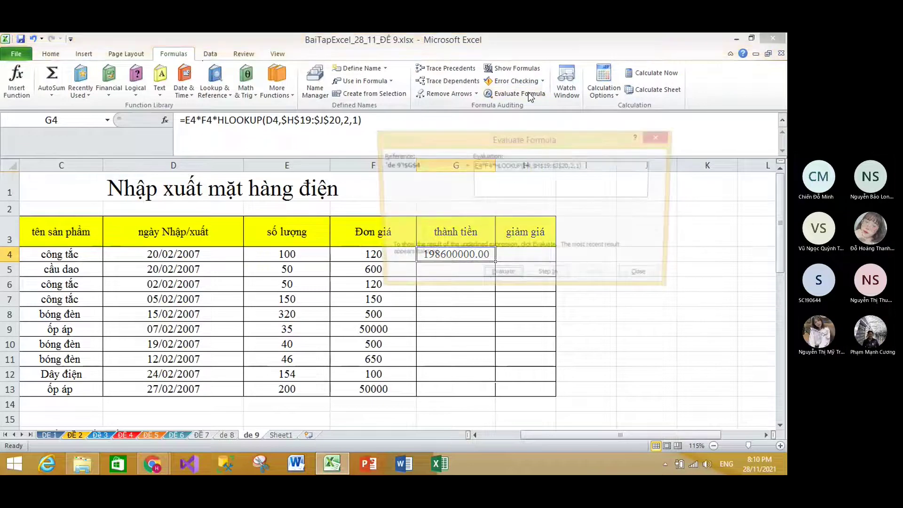
left_click(517, 278)
left_click_drag(373, 147, 417, 261)
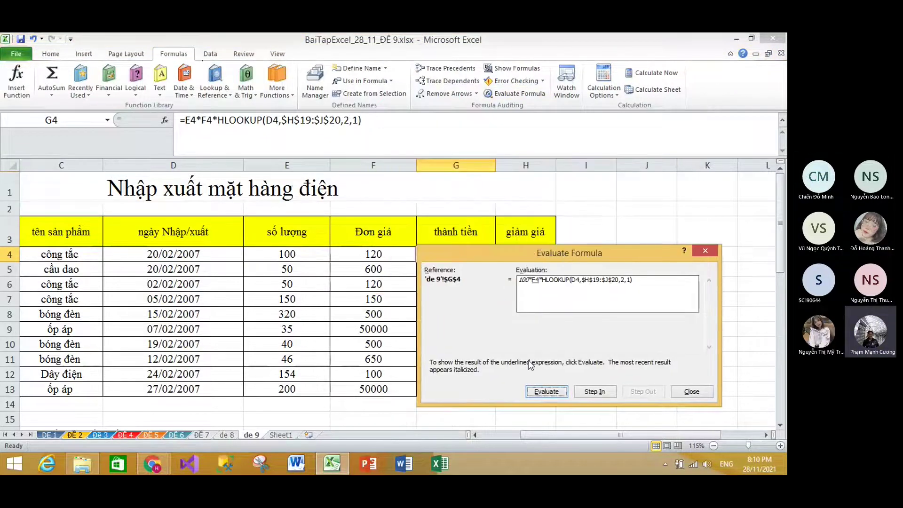
left_click(546, 392)
left_click(546, 394)
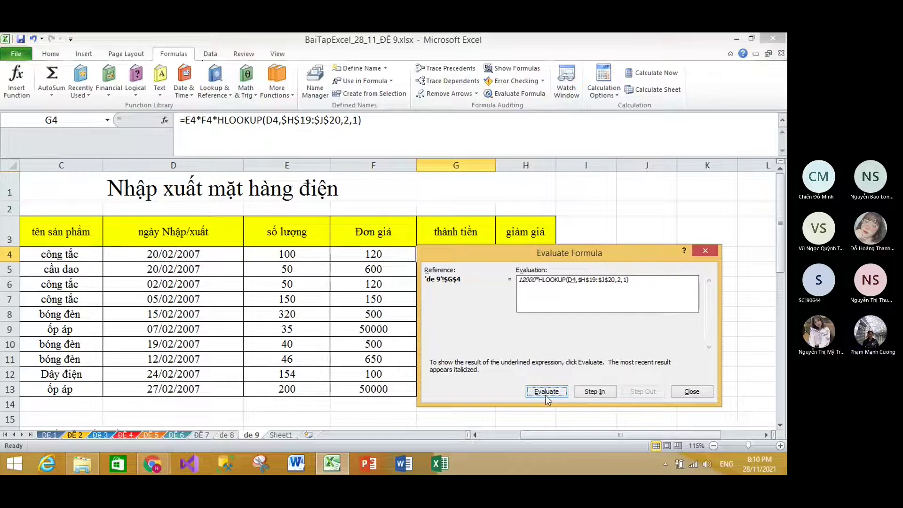
left_click_drag(584, 254, 589, 277)
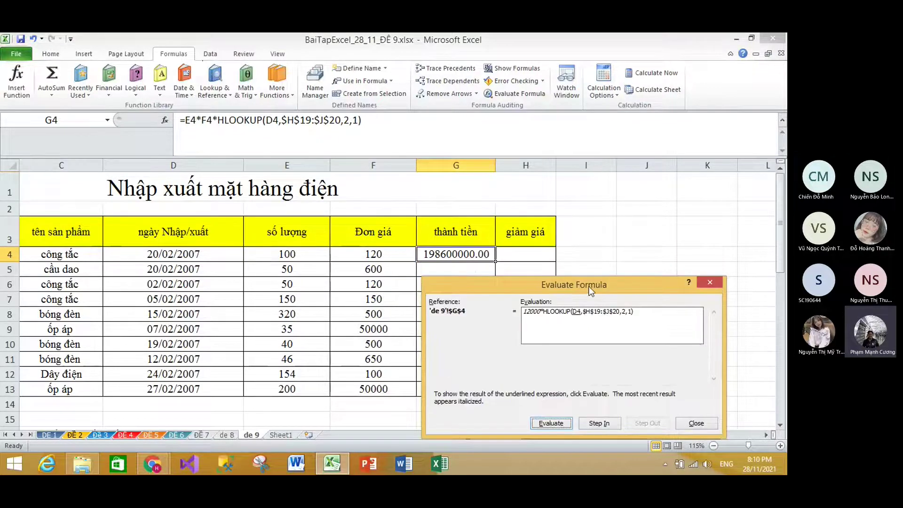
left_click(552, 414)
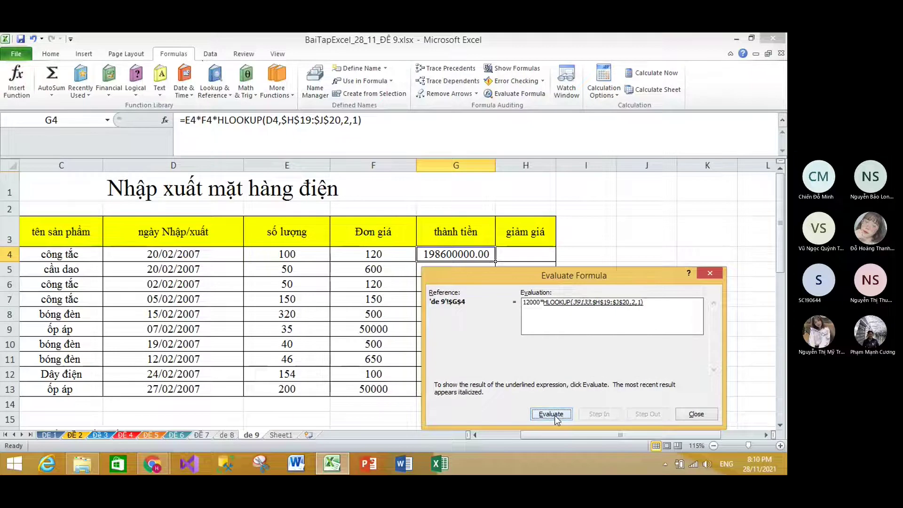
left_click_drag(569, 275, 614, 189)
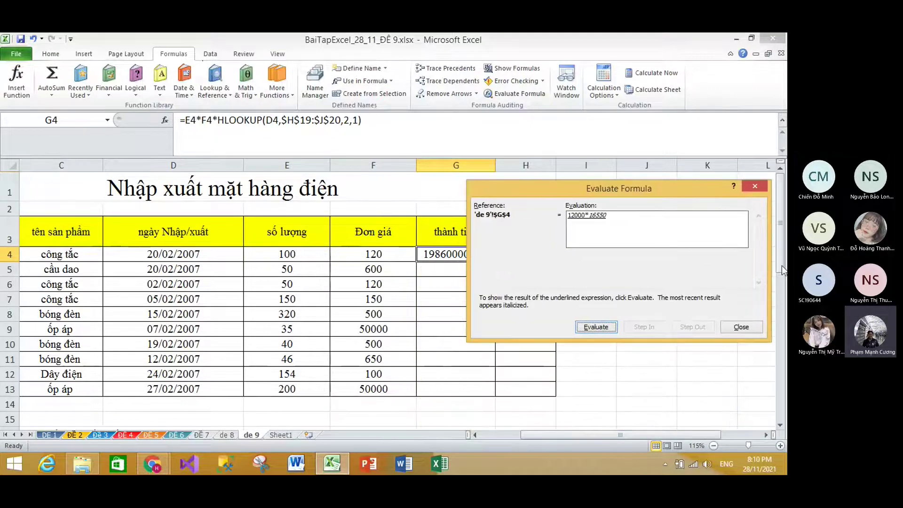
left_click(751, 329)
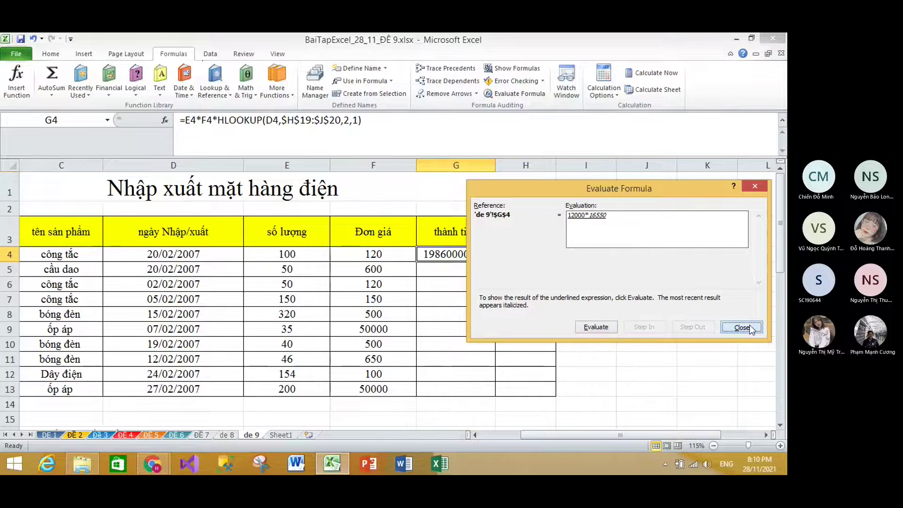
- Compare the date in D4 with the three dates and rates in the bảng tỷ giá USD table
scroll(631, 312, "down", 4)
left_click(584, 338)
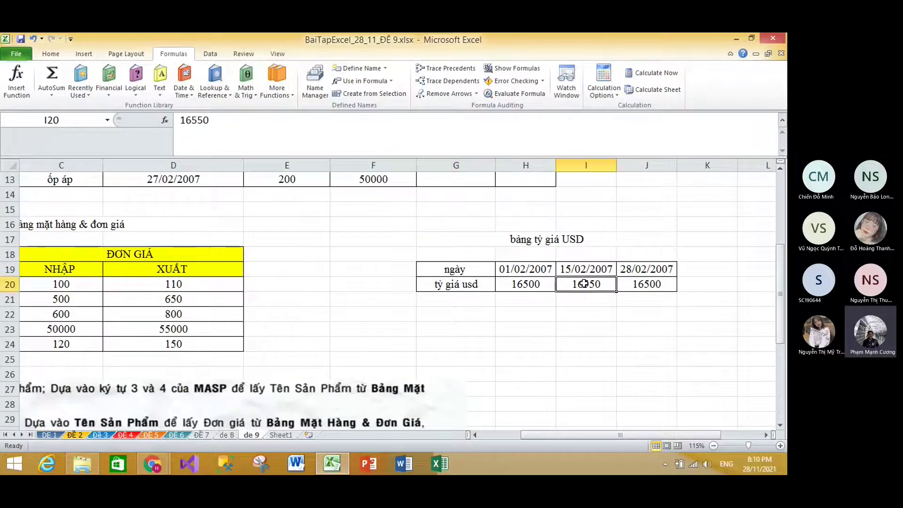
scroll(583, 289, "up", 3)
scroll(228, 262, "up", 1)
left_click(235, 256)
scroll(452, 376, "down", 3)
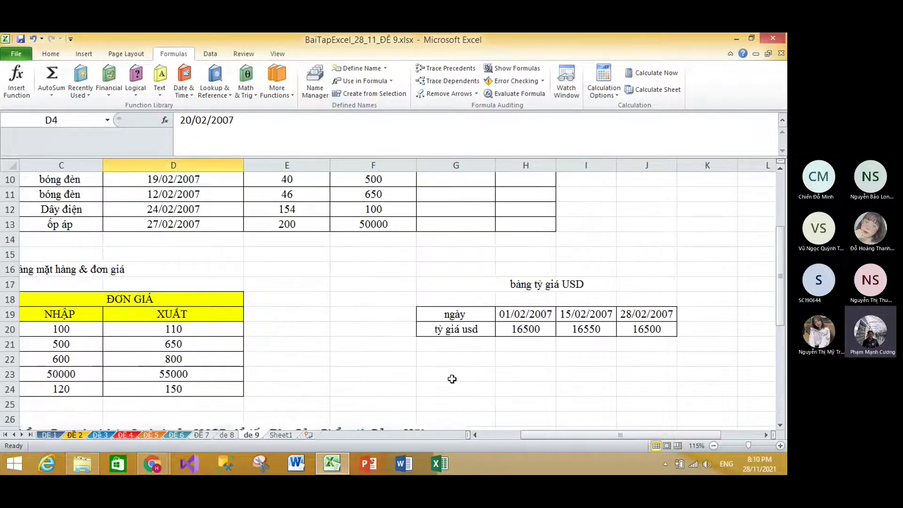
left_click(522, 318)
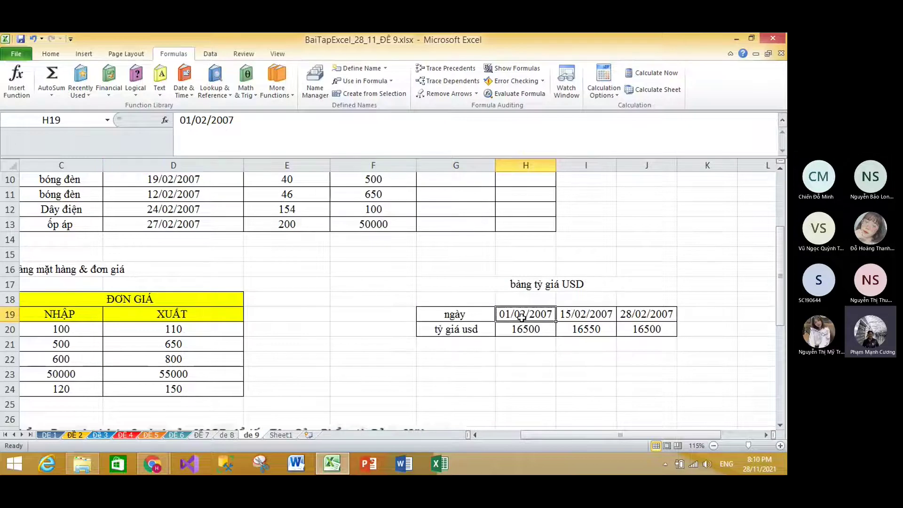
left_click(574, 313)
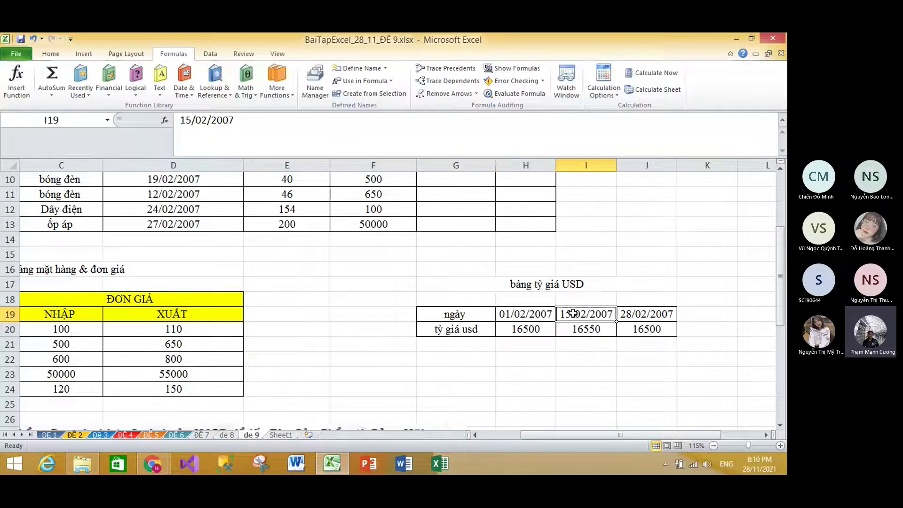
left_click(649, 316)
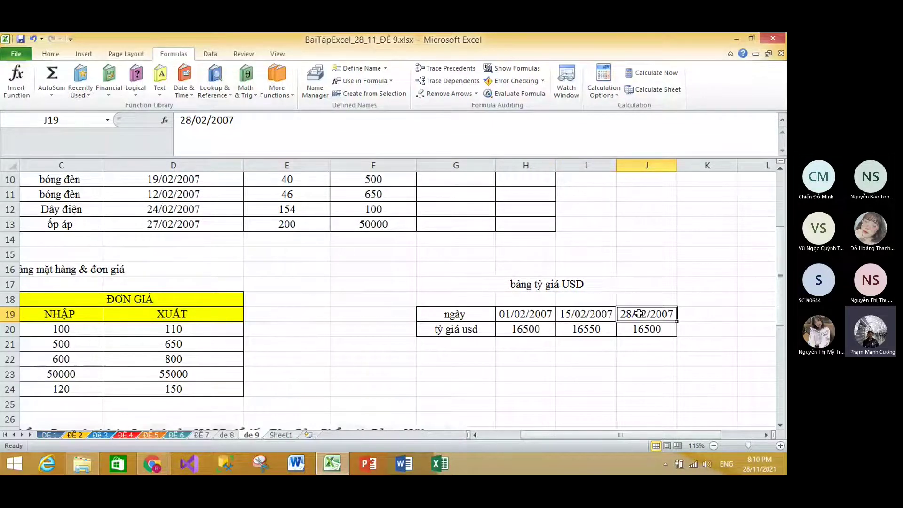
left_click_drag(639, 314, 583, 337)
left_click(575, 337)
scroll(575, 338, "up", 3)
- Copy the thành tiền formula from G4 down to G13 and widen column G
left_click(464, 258)
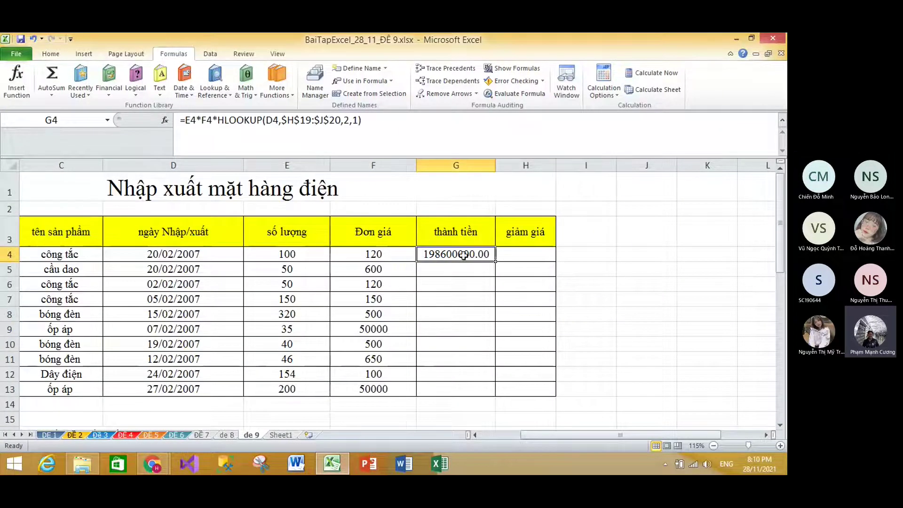
left_click_drag(494, 261, 489, 393)
left_click_drag(496, 166, 508, 165)
- Apply comma style to the thành tiền amounts in G4:G13 and widen column G to fit them
left_click_drag(478, 254, 484, 389)
left_click(55, 57)
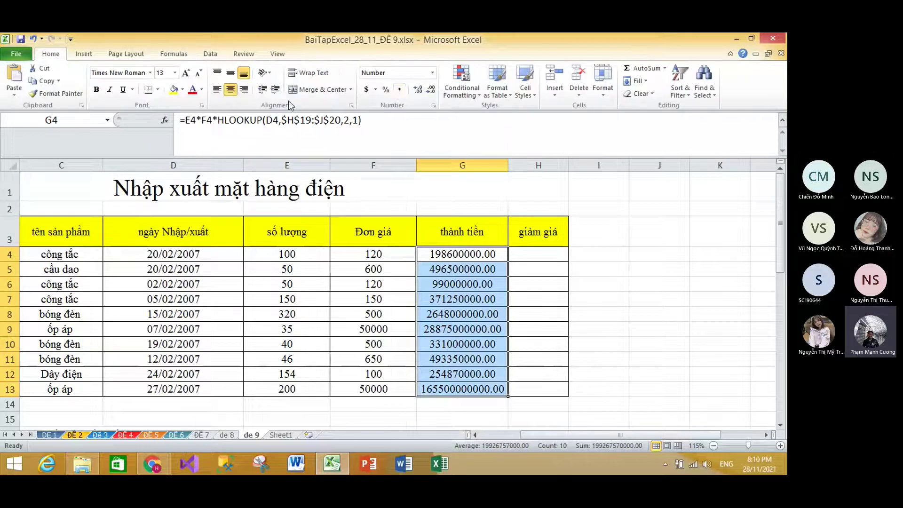
left_click(399, 90)
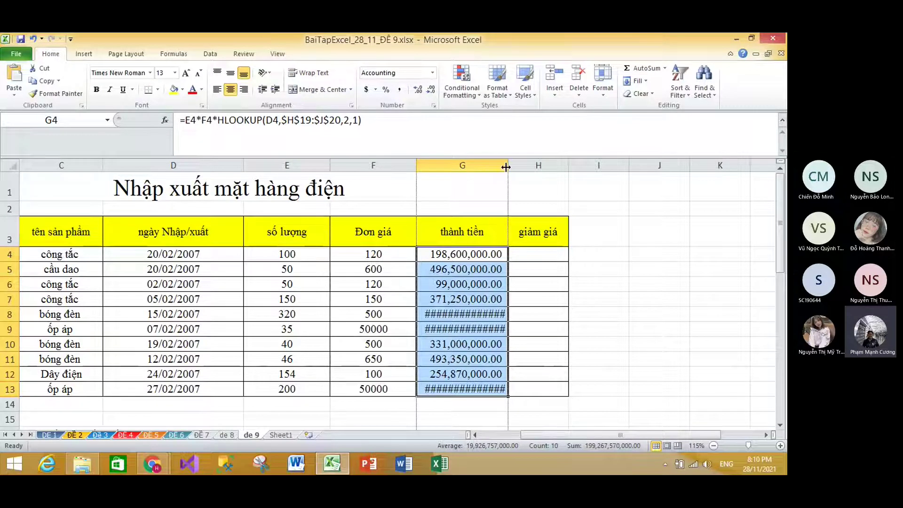
left_click_drag(506, 168, 529, 167)
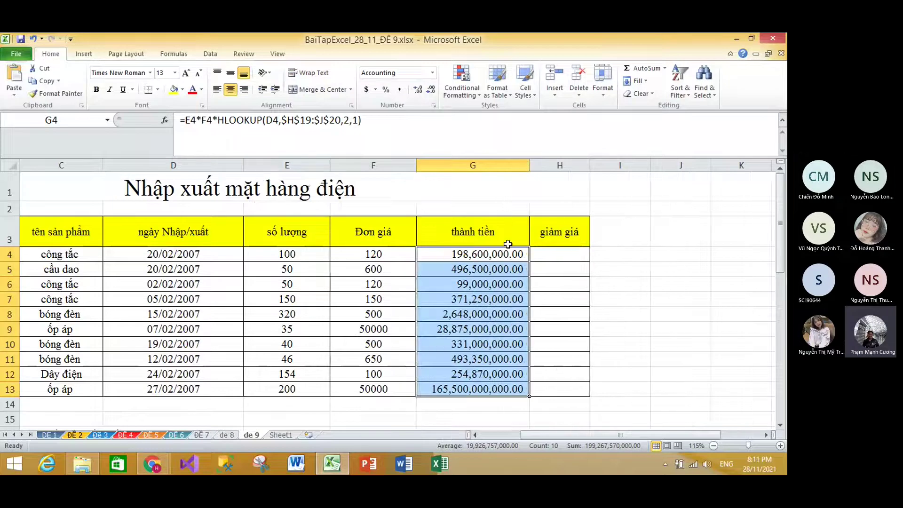
- Remove both decimal places from the amounts in G4:G13 and widen column G slightly
left_click_drag(494, 254, 493, 389)
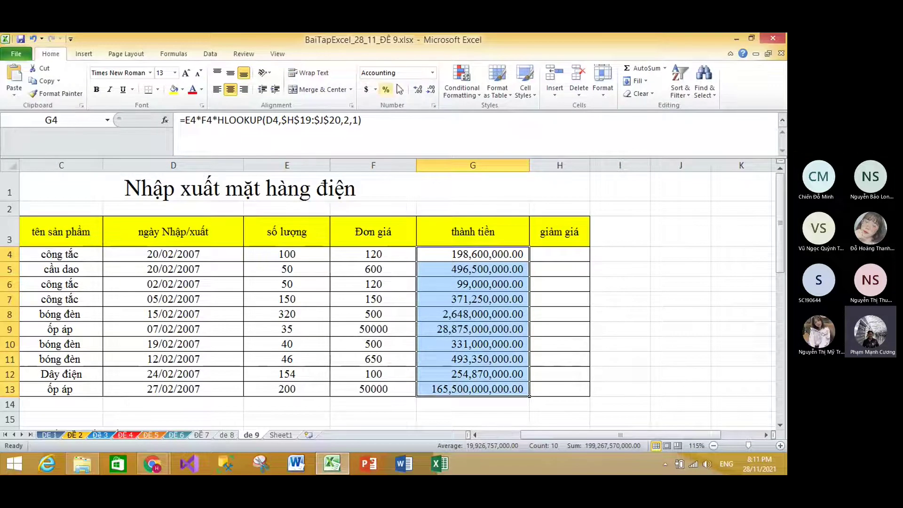
left_click(430, 89)
left_click(430, 89)
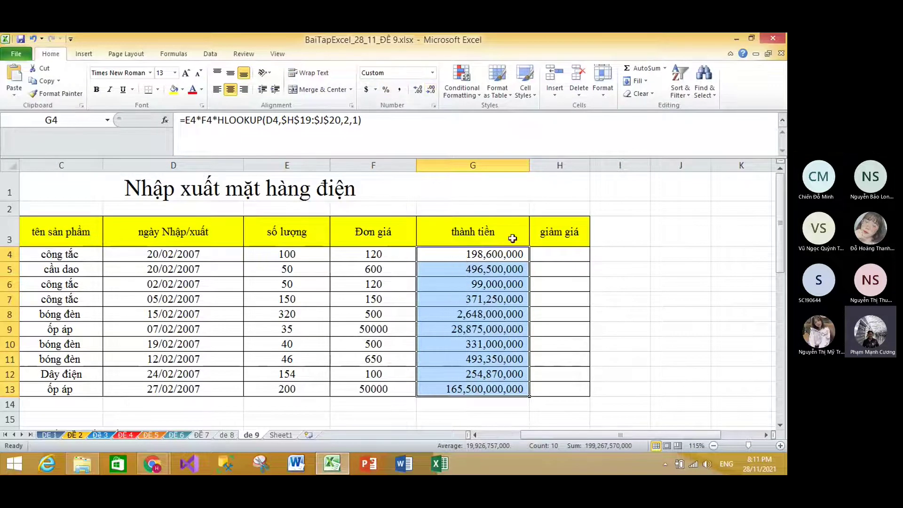
left_click(497, 255)
mouse_move(530, 165)
left_mouse_down()
mouse_move(500, 165)
mouse_move(536, 163)
left_mouse_up()
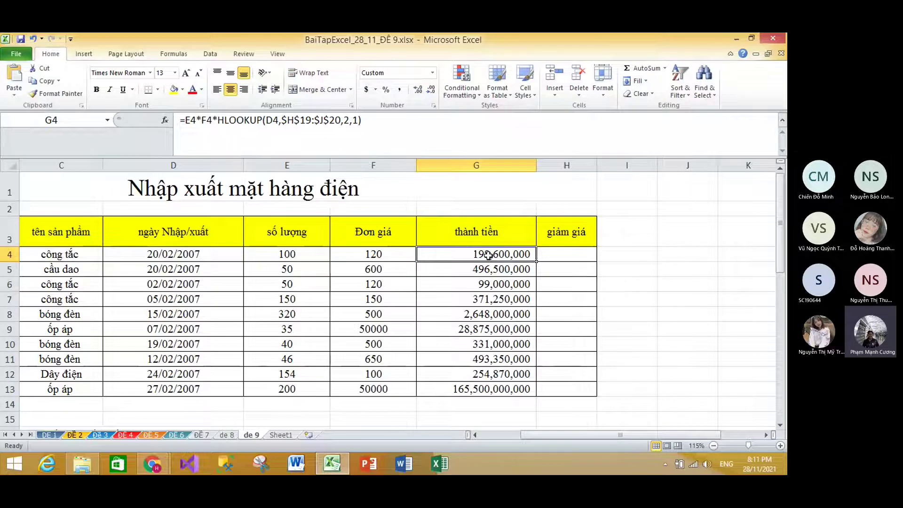
- Try exact match 0 as the last HLOOKUP argument in G4 and copy the formula down to G13
left_click(356, 121)
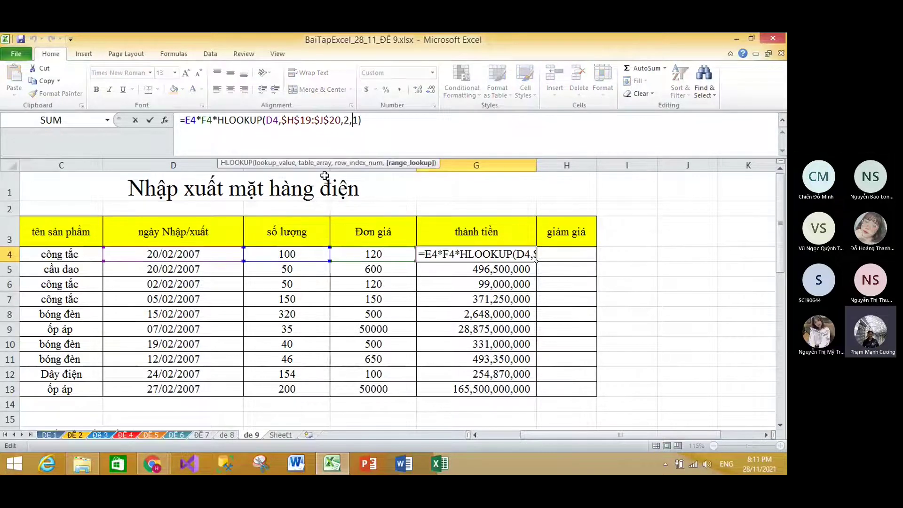
left_click_drag(780, 225, 778, 181)
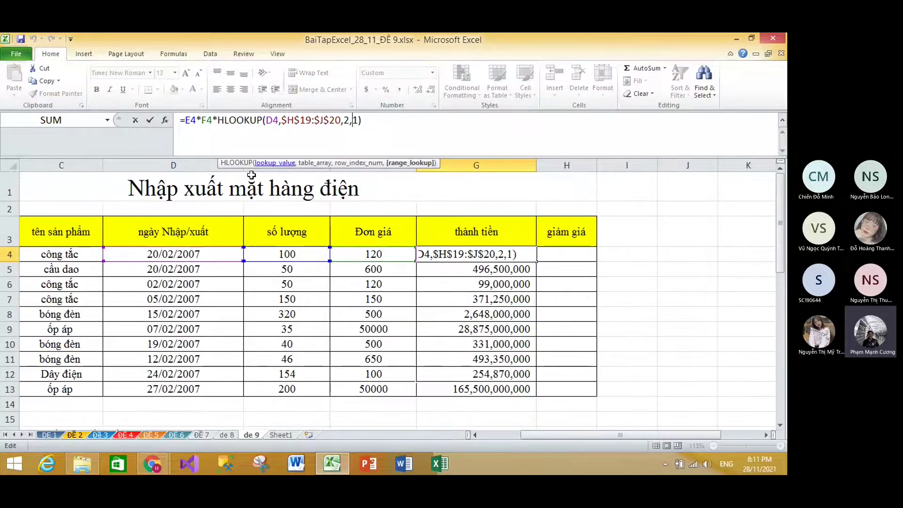
left_click(388, 126)
key("Left")
key("BackSpace")
type("0")
key("ctrl+Return")
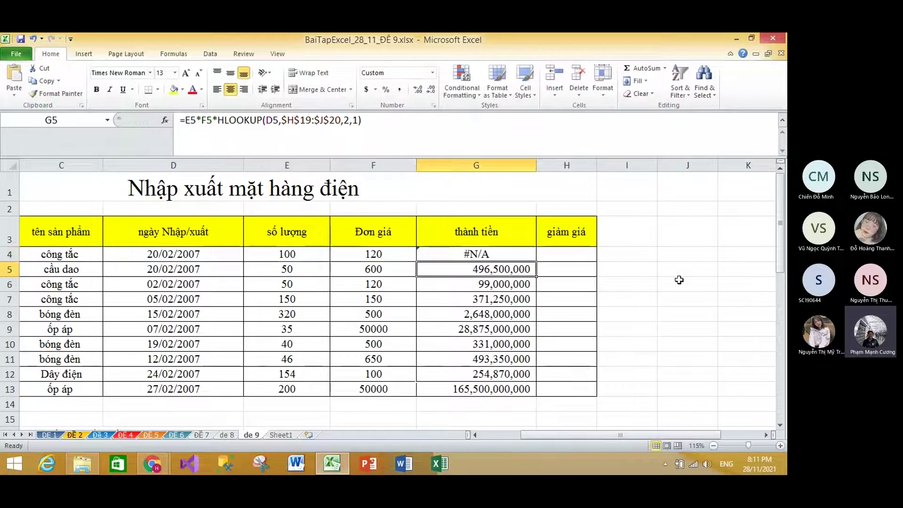
left_click_drag(535, 260, 537, 393)
- Compare the date and thành tiền in row 8 with the dates of the USD rate table and with D4:D7
left_click(493, 320)
left_click(155, 315)
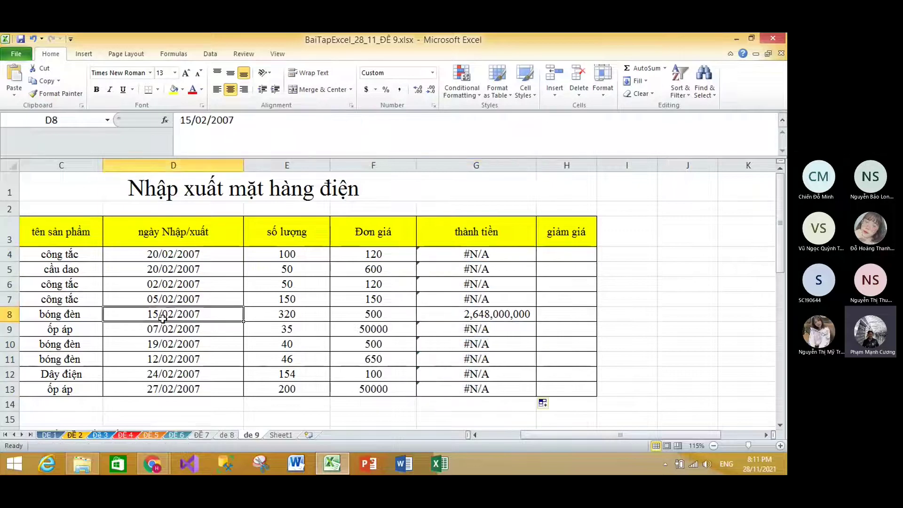
scroll(650, 330, "down", 3)
left_click_drag(629, 314, 634, 332)
scroll(564, 332, "up", 3)
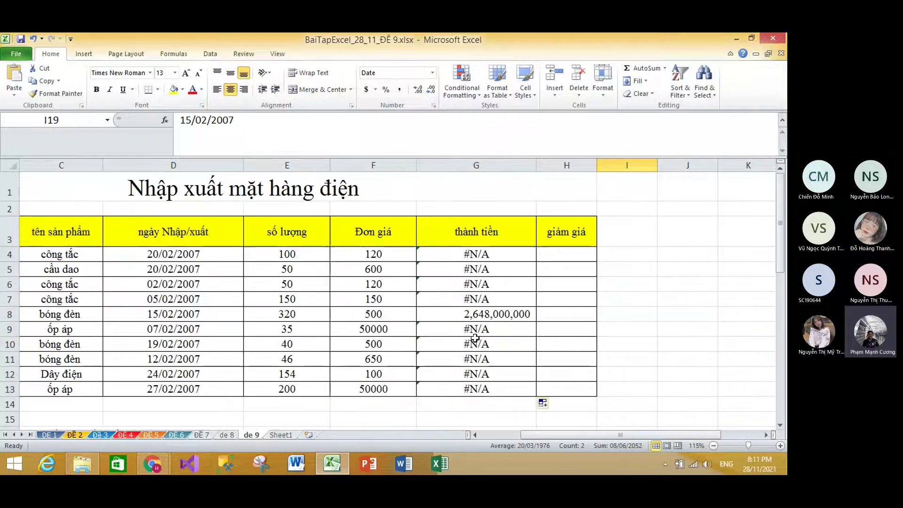
left_click_drag(165, 254, 206, 299)
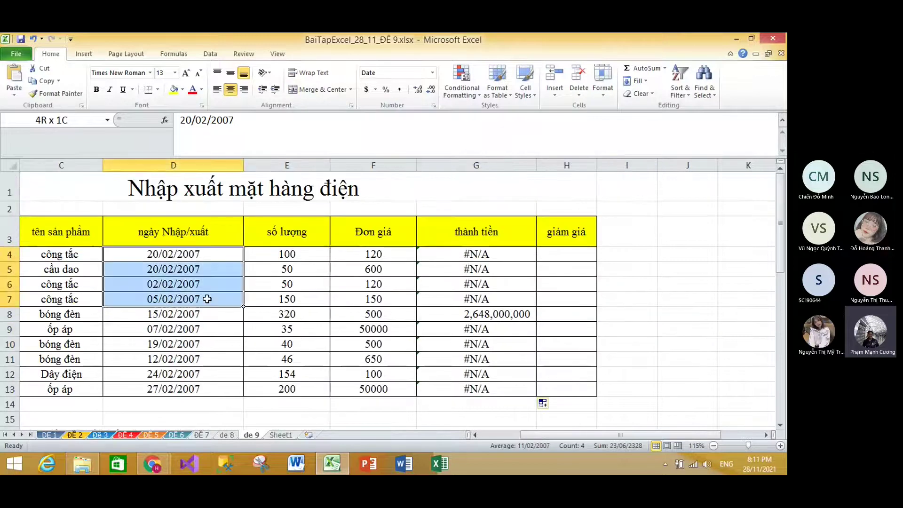
- Set the last HLOOKUP argument in G4 back to 1 and copy the formula down to G13
left_click(433, 252)
double_click(433, 252)
left_click(353, 120)
key("Delete")
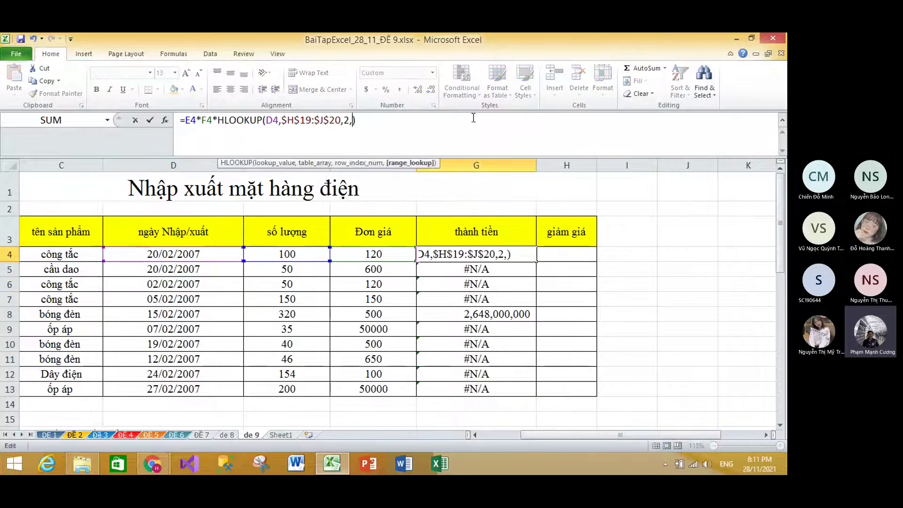
type("1")
key("Return")
left_click(503, 255)
left_click_drag(535, 264, 536, 393)
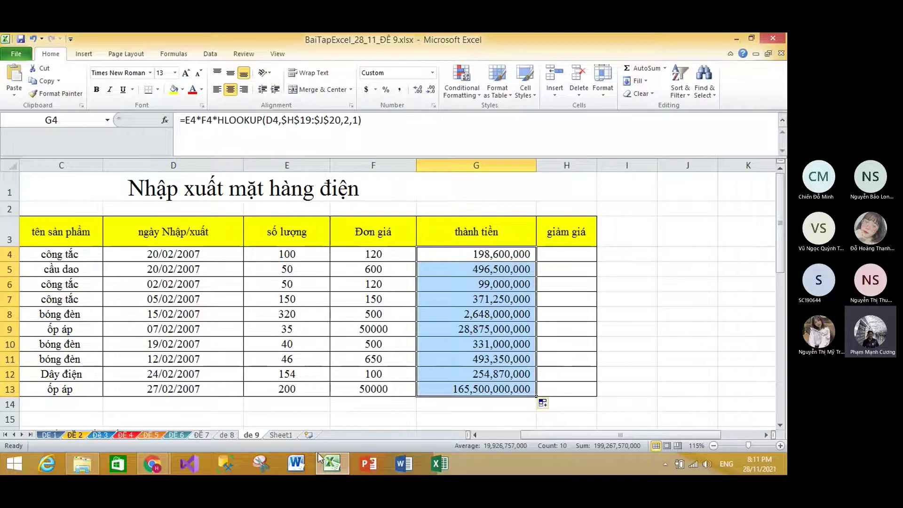
- Read the Câu 5 discount rule, select H4 and widen the giảm giá column
scroll(262, 403, "down", 9)
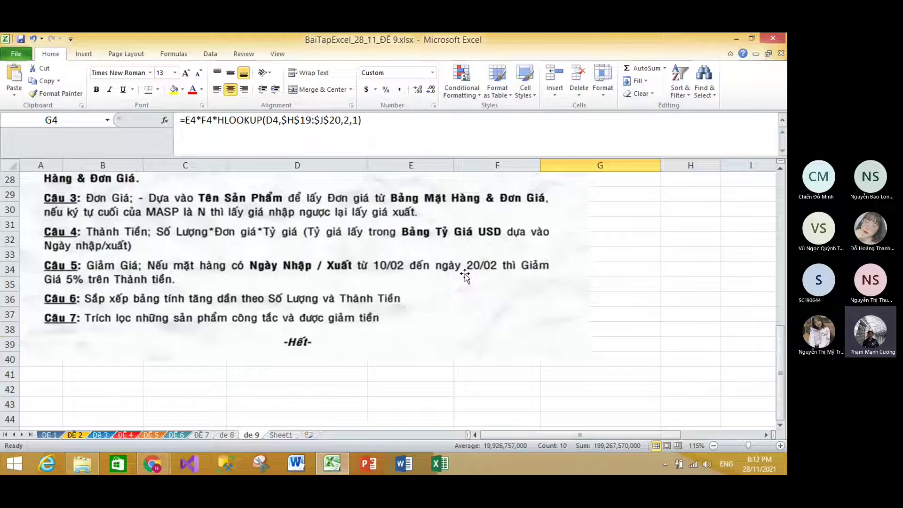
scroll(465, 275, "up", 2)
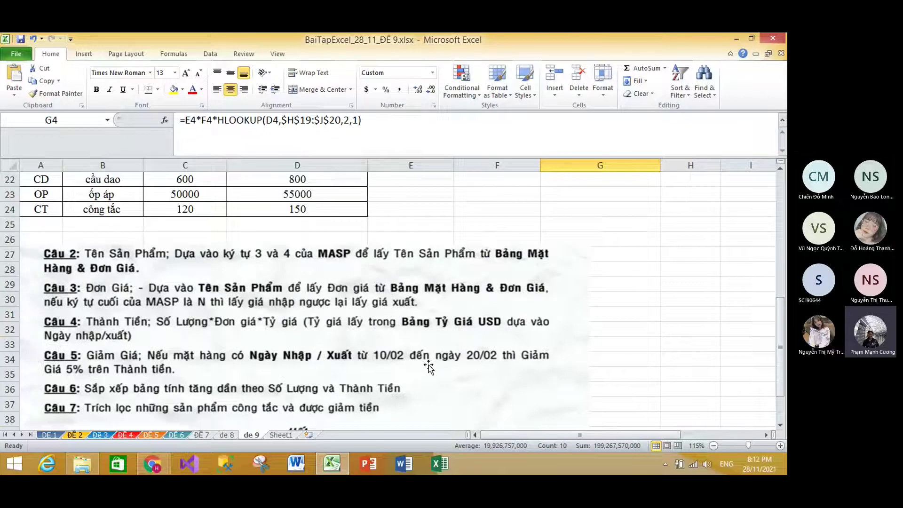
scroll(428, 366, "up", 7)
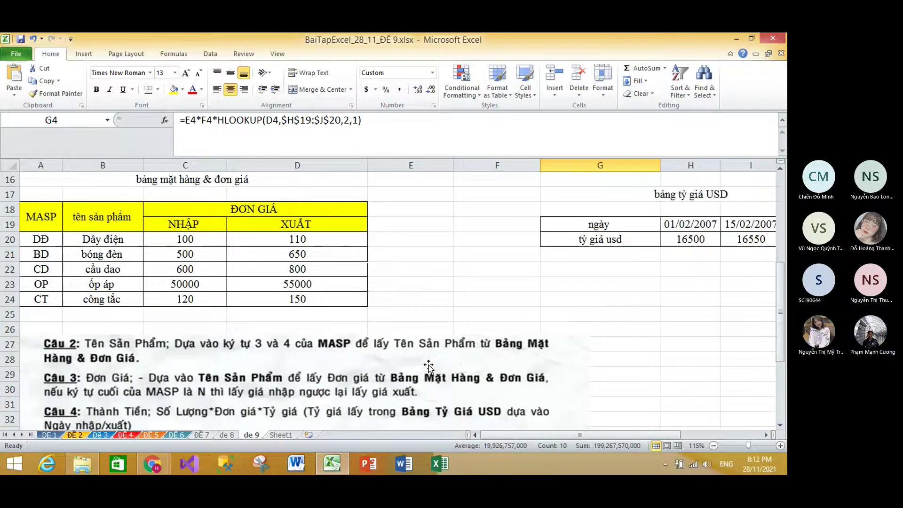
left_click(688, 254)
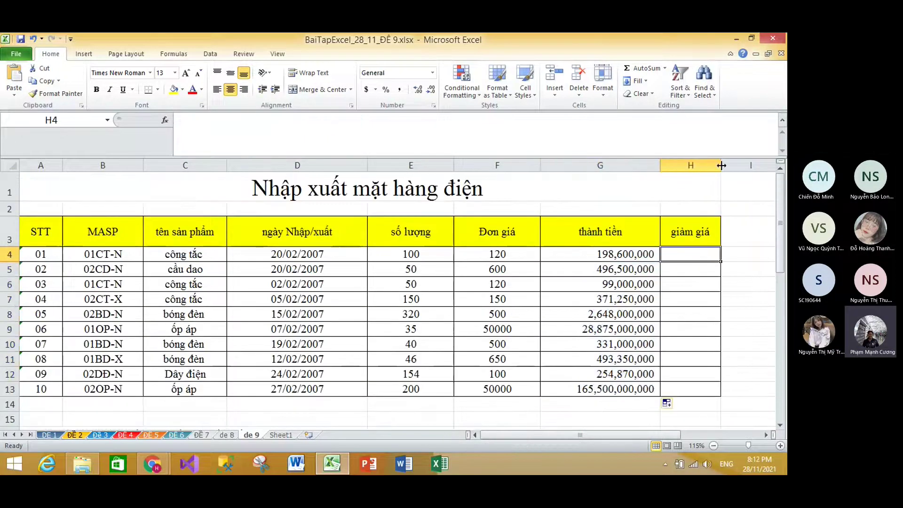
left_click_drag(721, 165, 752, 165)
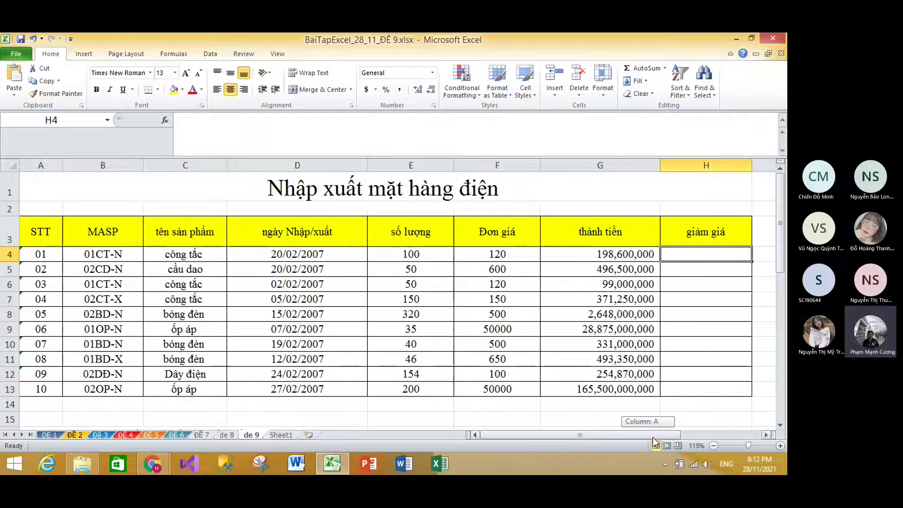
- Enter =DATE(2007,2,10) in the empty cell J4 beside the table to demonstrate the DATE function
left_click_drag(653, 436, 694, 435)
left_click(668, 256)
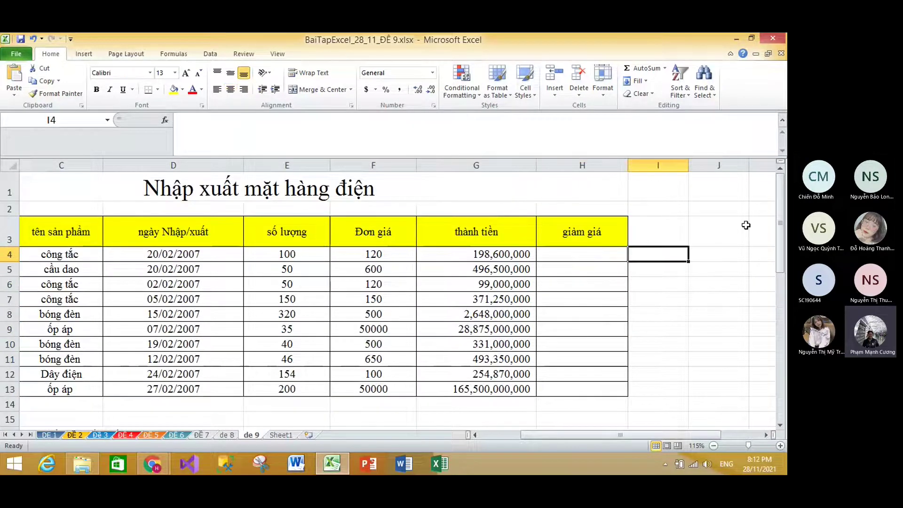
left_click(707, 258)
type("=")
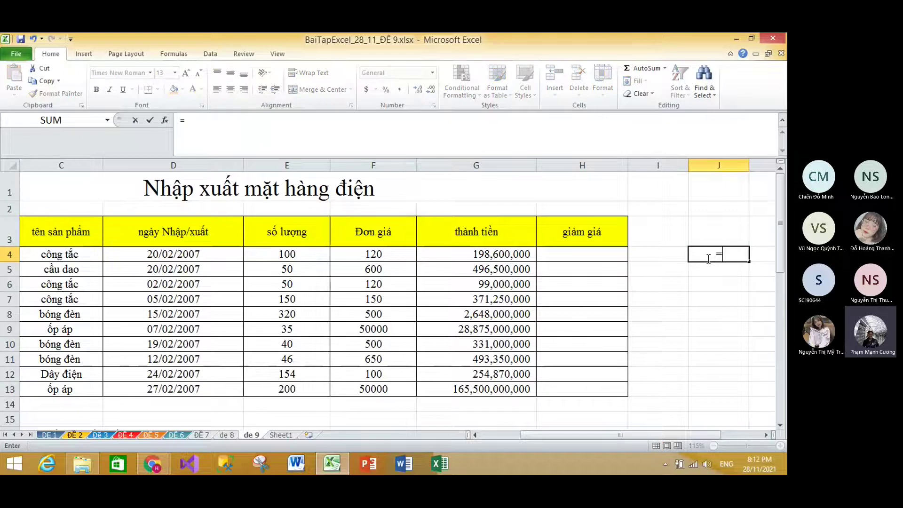
type("DA")
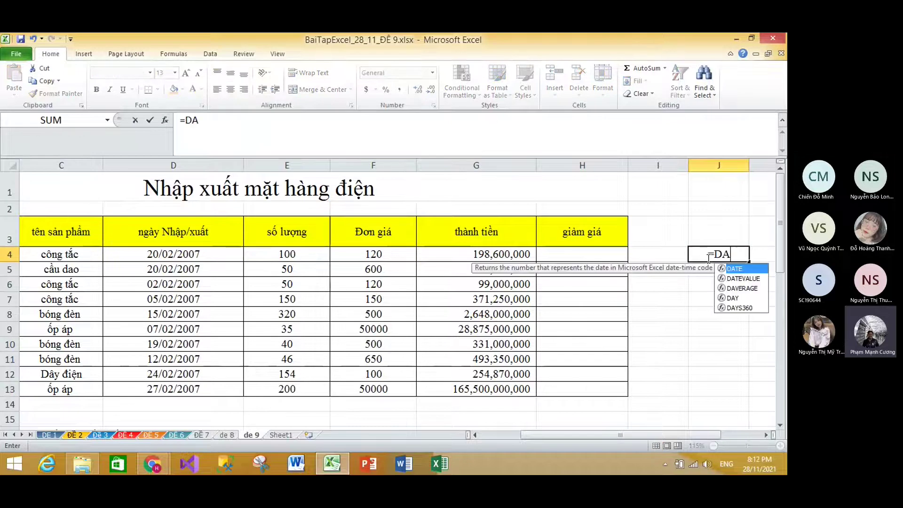
type("TE(")
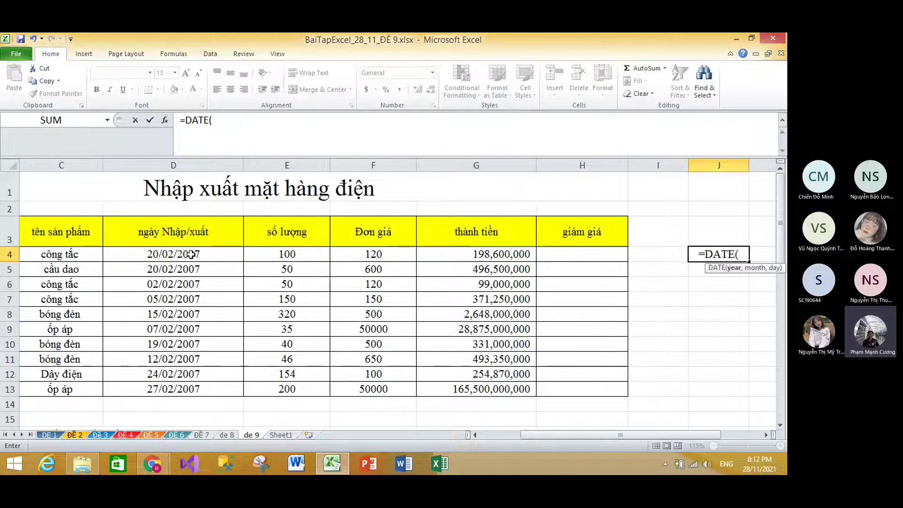
type("2007,")
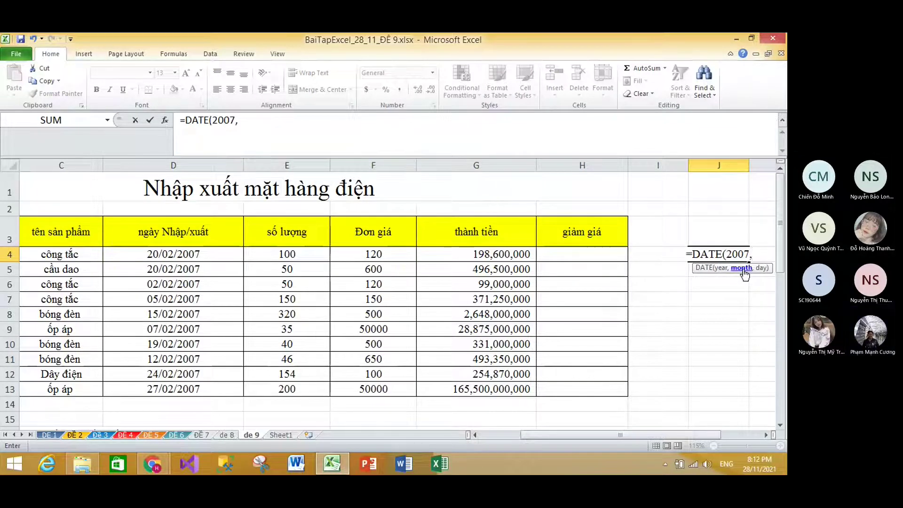
type("2,10)")
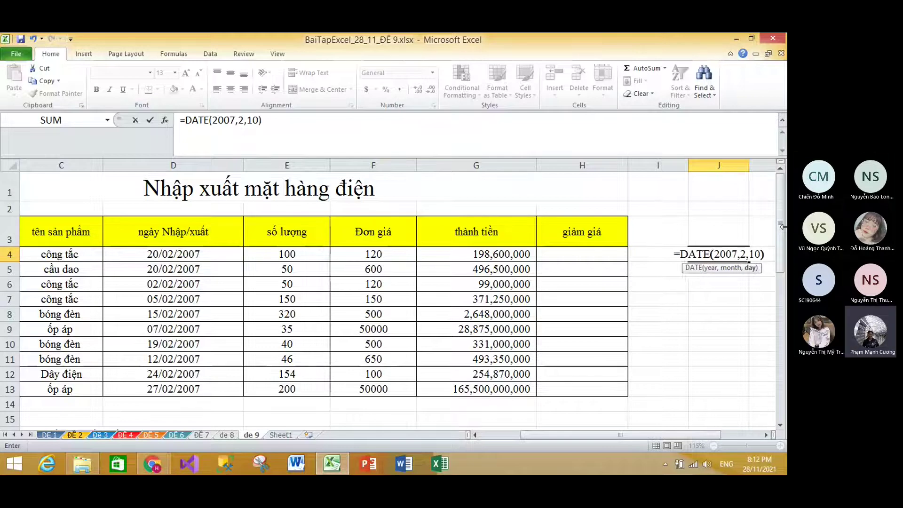
key("Return")
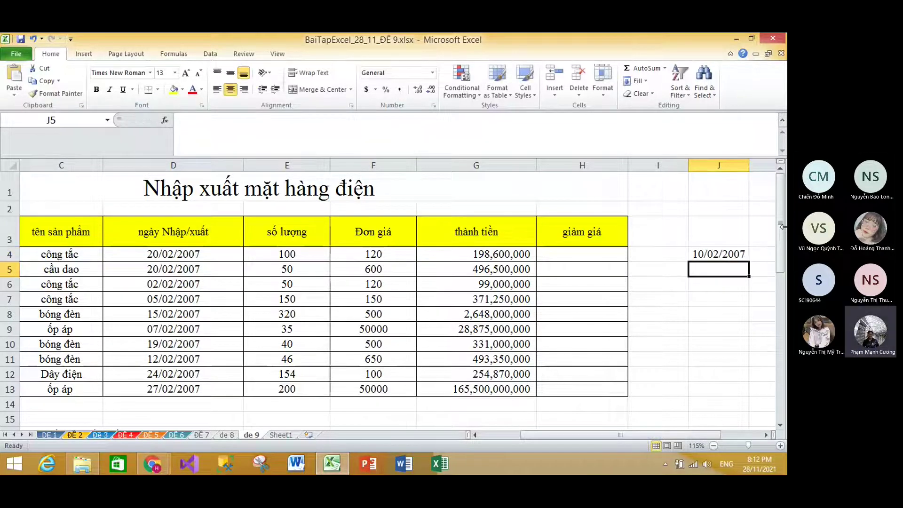
- Change the day argument of the DATE formula in J4 to 20
double_click(729, 253)
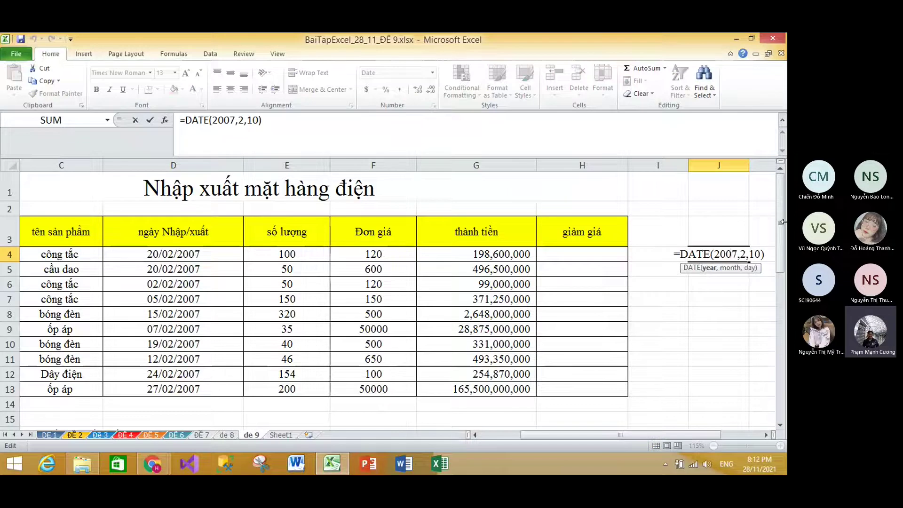
left_click_drag(682, 252, 778, 250)
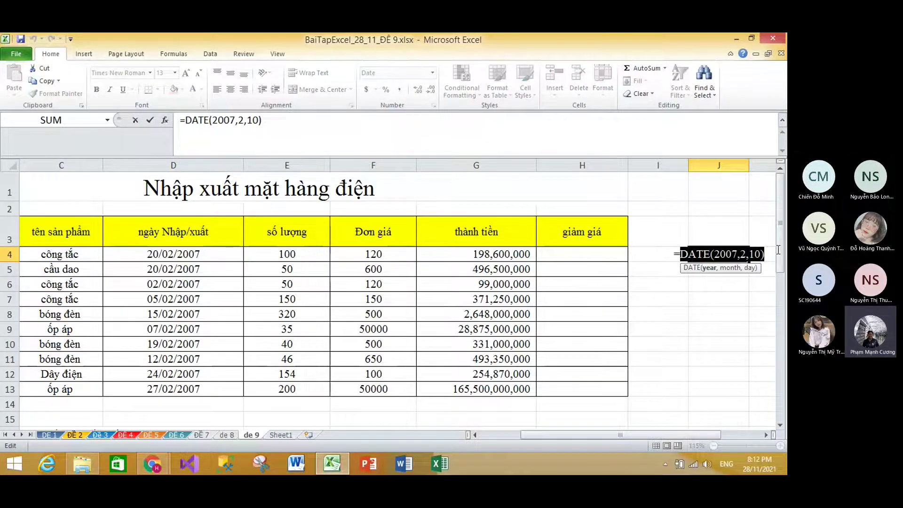
left_click(747, 254)
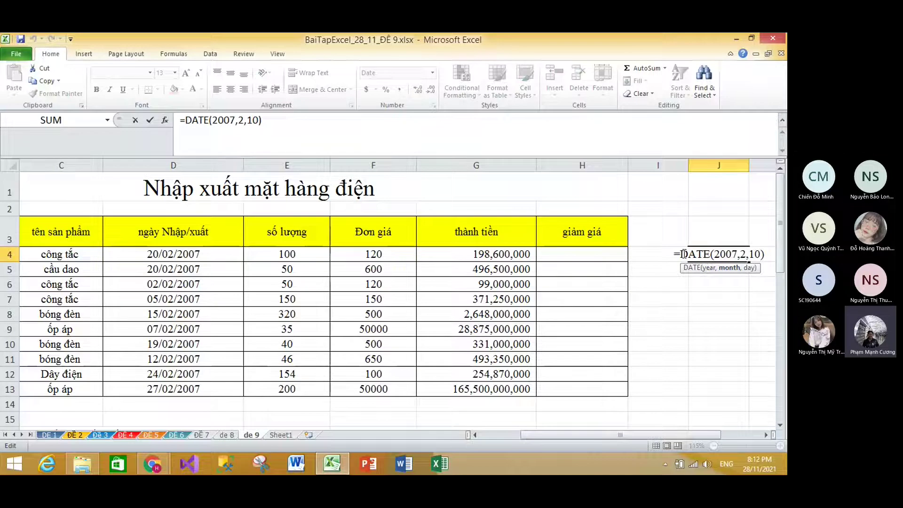
left_click_drag(683, 254, 766, 251)
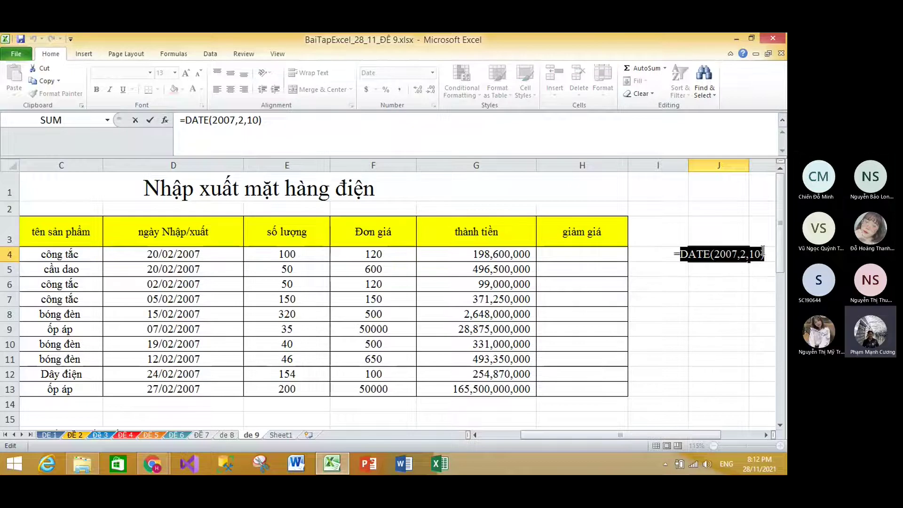
left_click(756, 254)
key("BackSpace")
type("2")
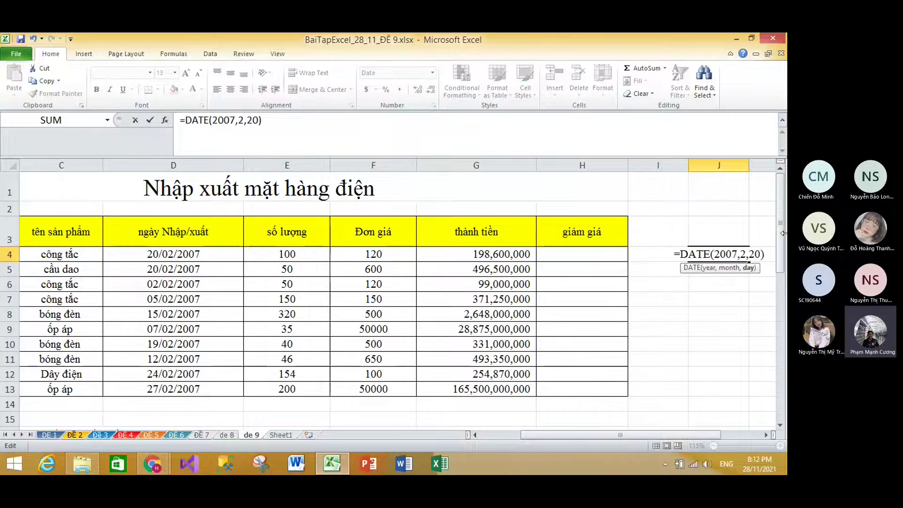
key("Return")
key("Up")
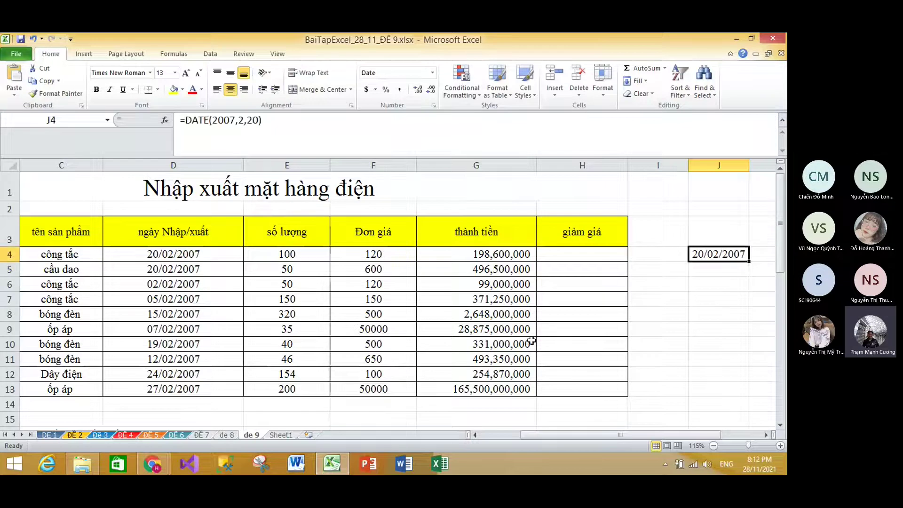
- Recheck the Câu 5 discount rule and begin the giảm giá formula in H4 with =IF(AND(D4>=
scroll(531, 341, "down", 7)
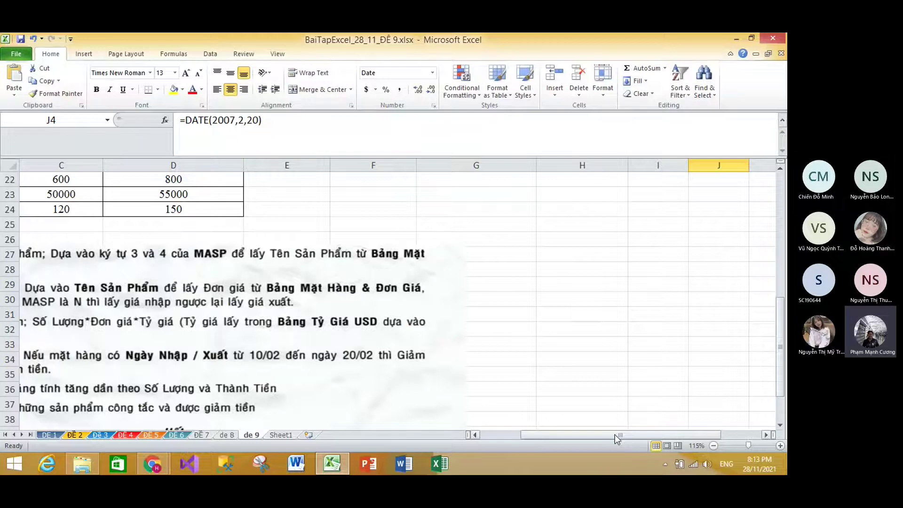
scroll(256, 372, "left", 2)
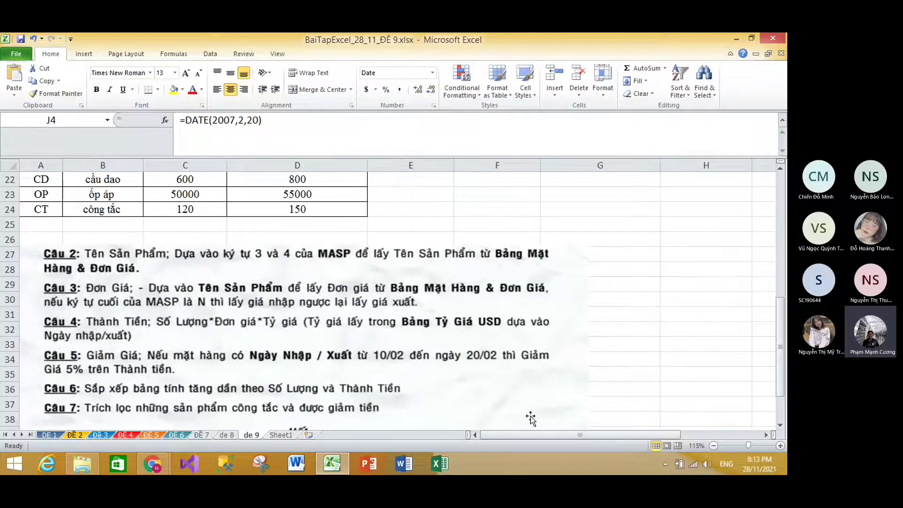
scroll(534, 416, "up", 7)
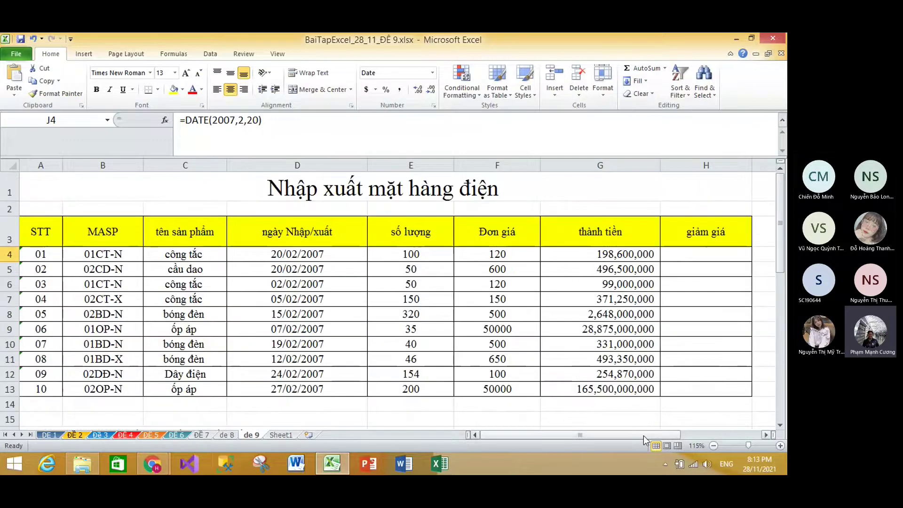
scroll(708, 416, "right", 3)
left_click(527, 253)
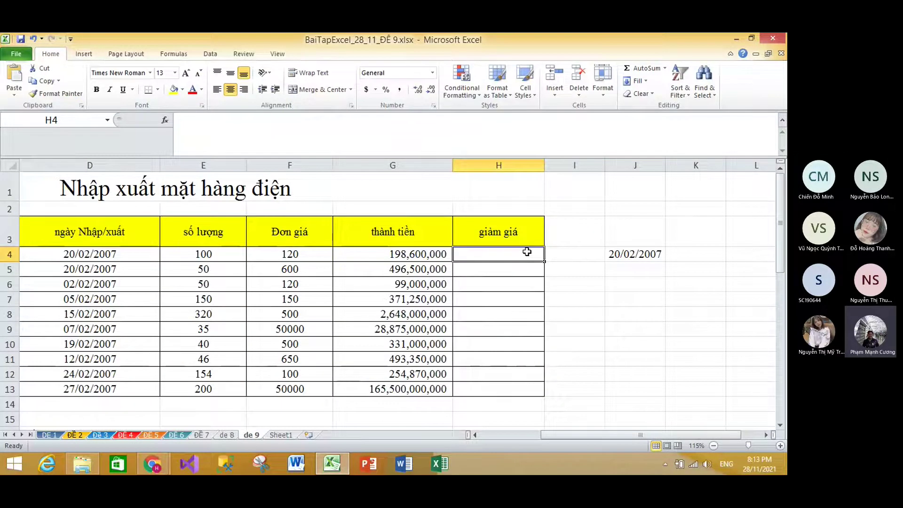
type("=Ì")
type("F(")
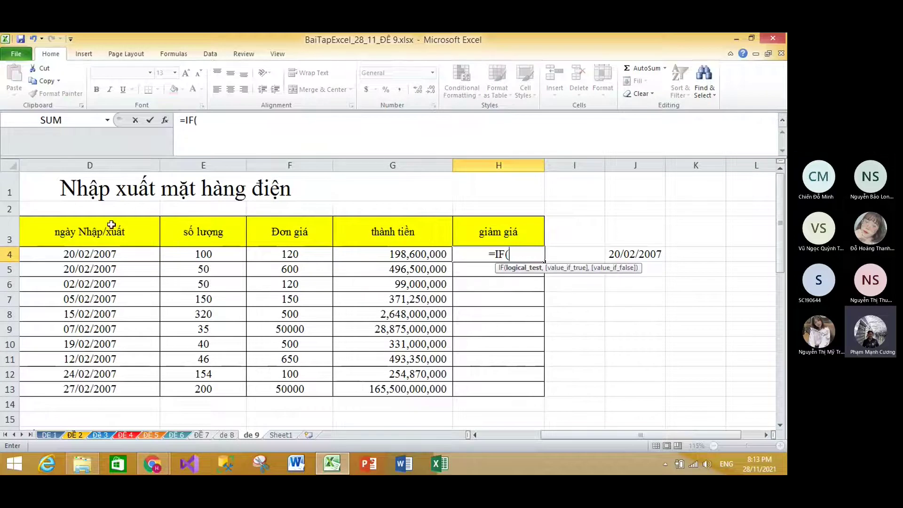
left_click(113, 252)
key("BackSpace")
key("BackSpace")
type("AND(")
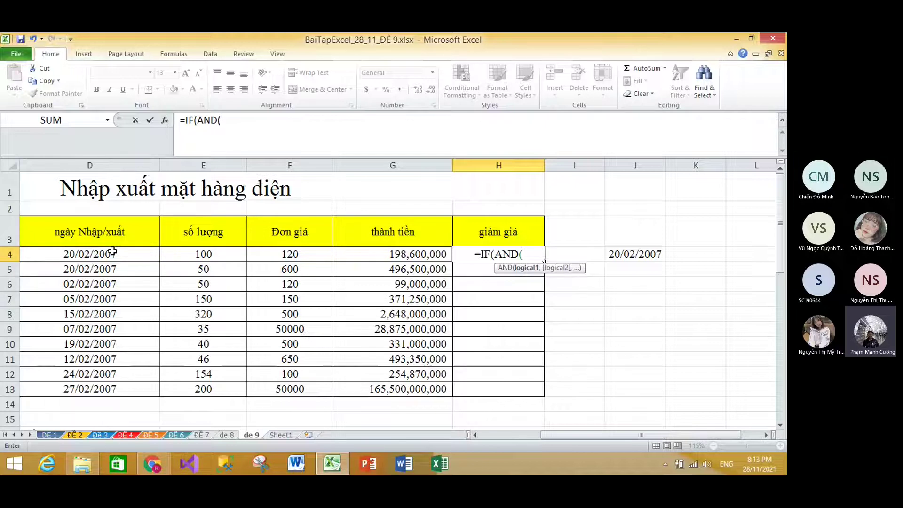
left_click(114, 254)
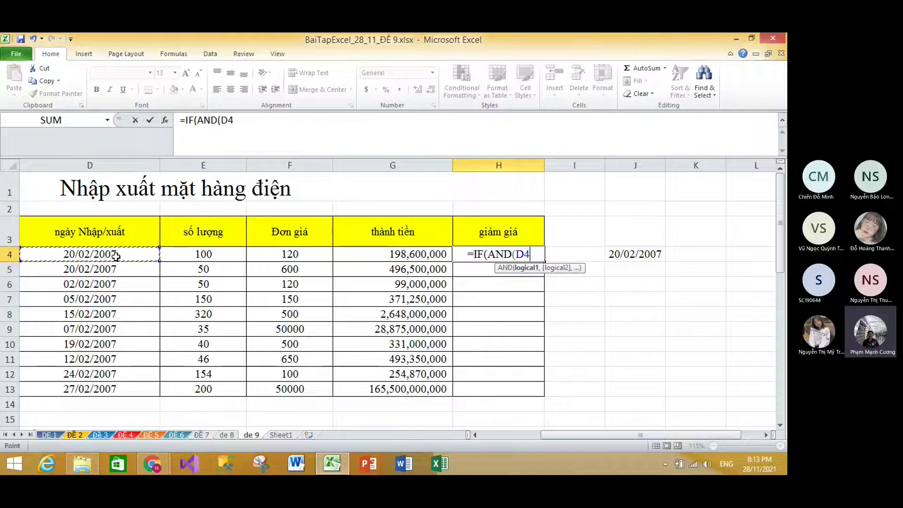
type(">=")
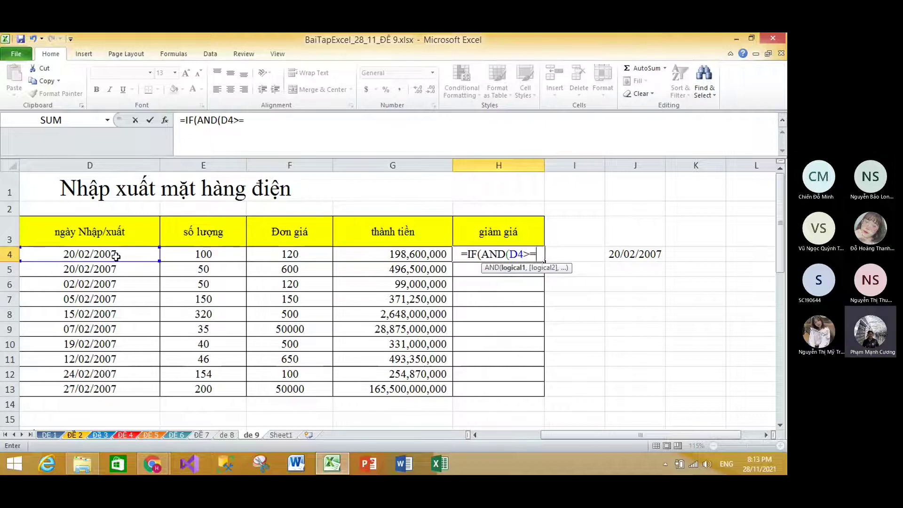
type("\"")
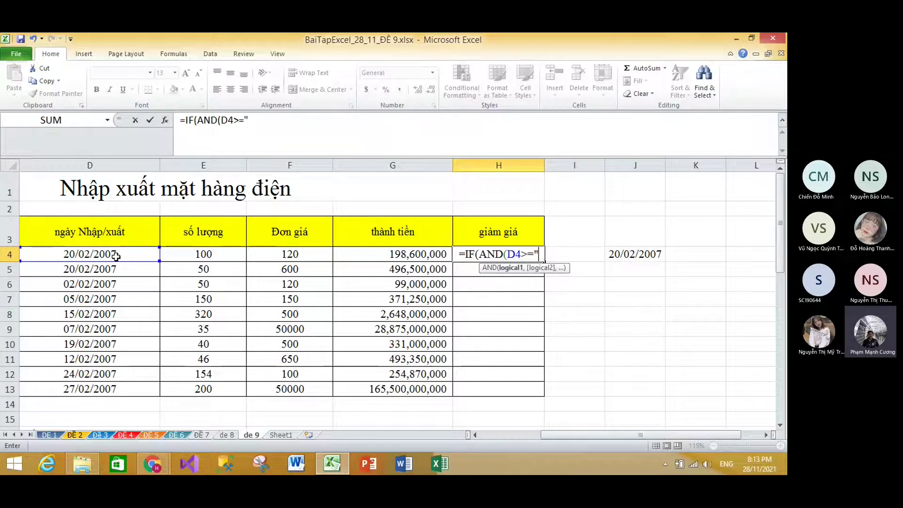
type("10/")
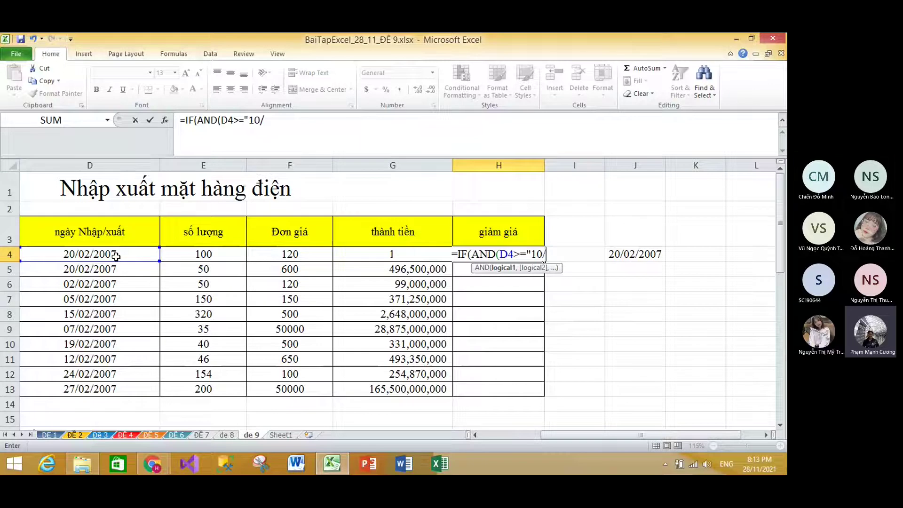
type("02/2007")
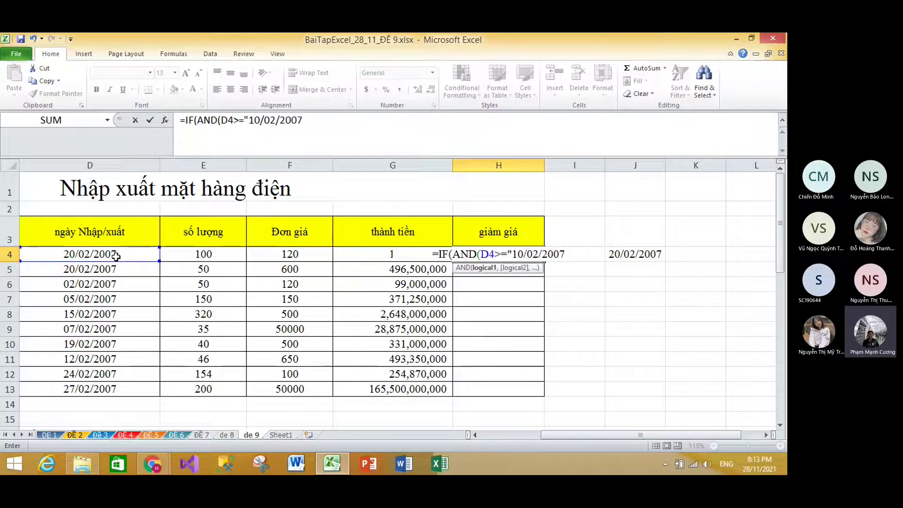
type("\"")
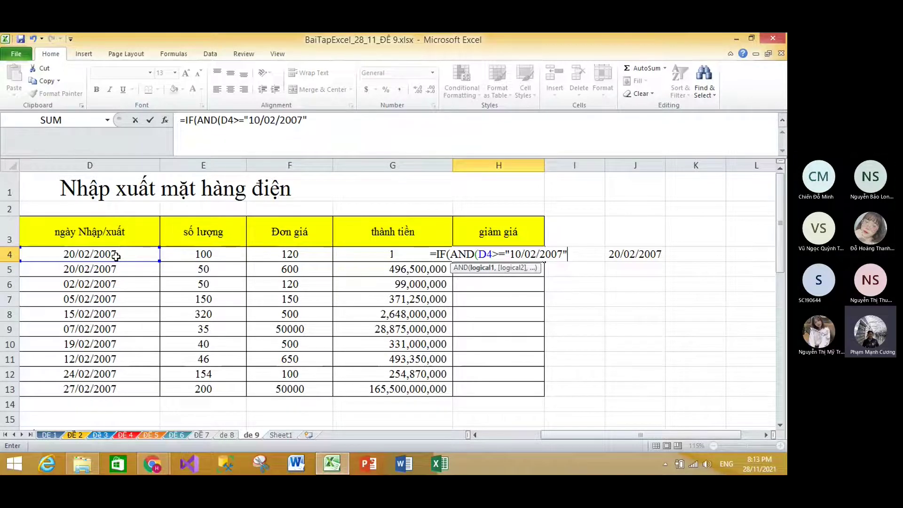
key("BackSpace")
key("BackSpace")
key("BackSpace")
key("BackSpace")
key("BackSpace")
key("BackSpace")
key("BackSpace")
key("BackSpace")
key("BackSpace")
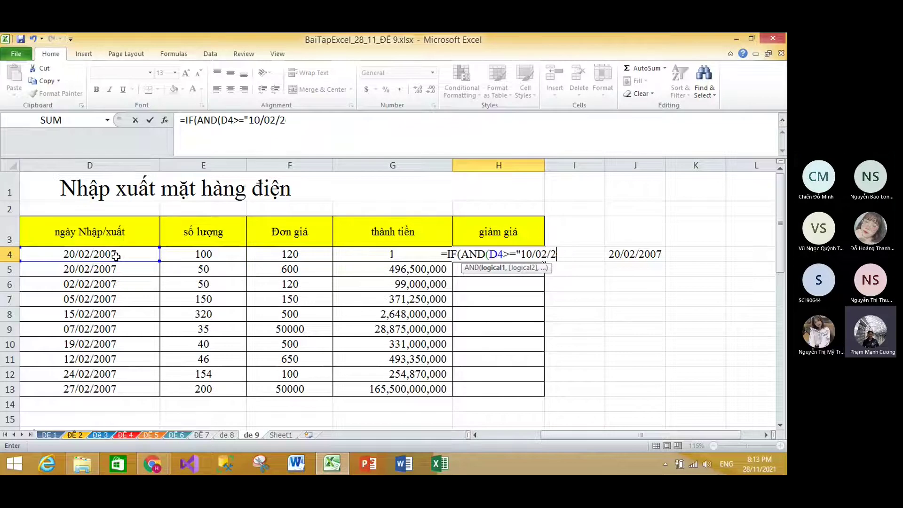
key("BackSpace")
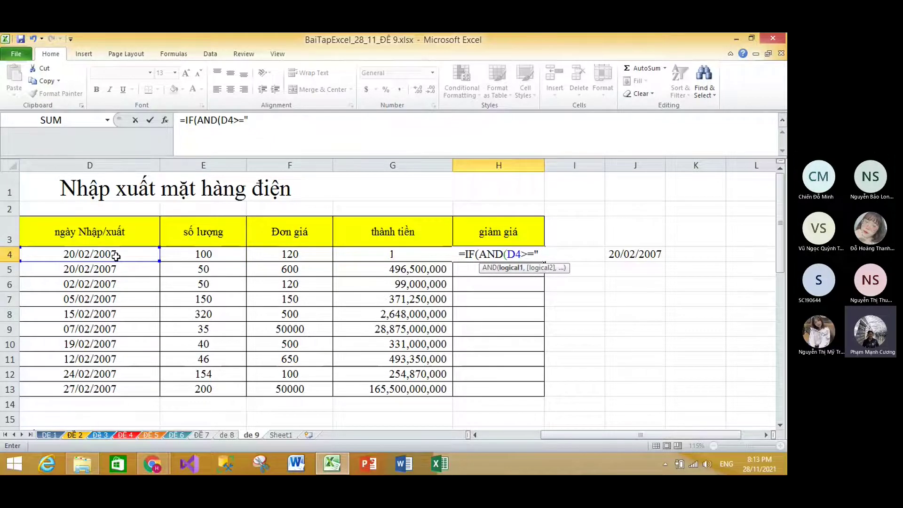
key("BackSpace")
- Complete the first AND condition in H4 as D4>=DATE(2007,2,10), followed by a comma for the second condition
type("DATE")
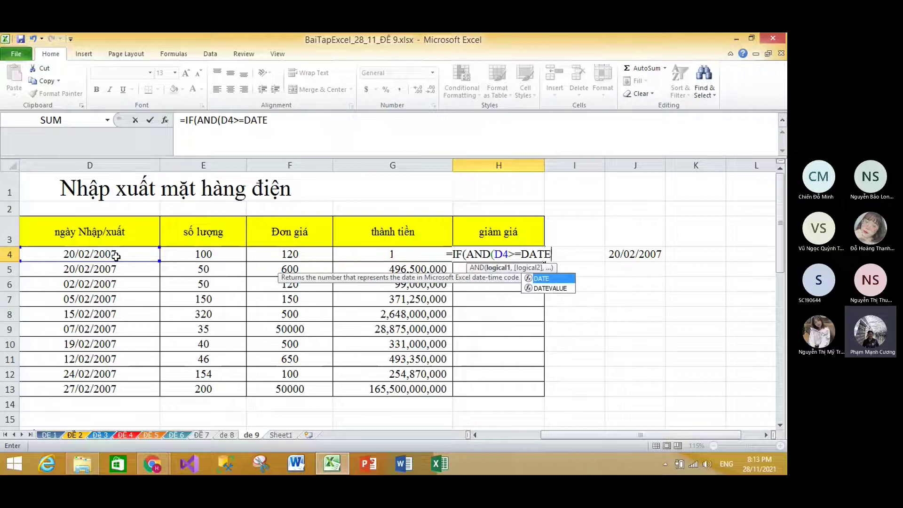
type("(")
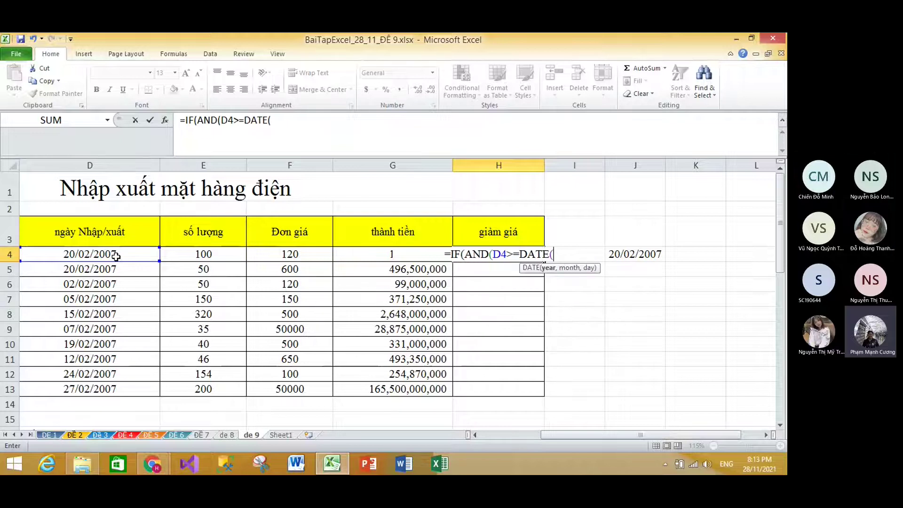
type("200")
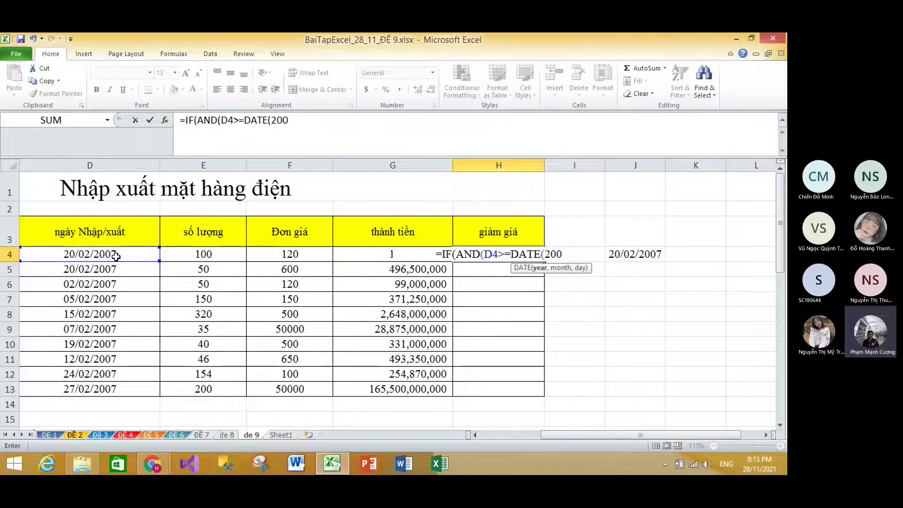
type("7,")
type("2,1")
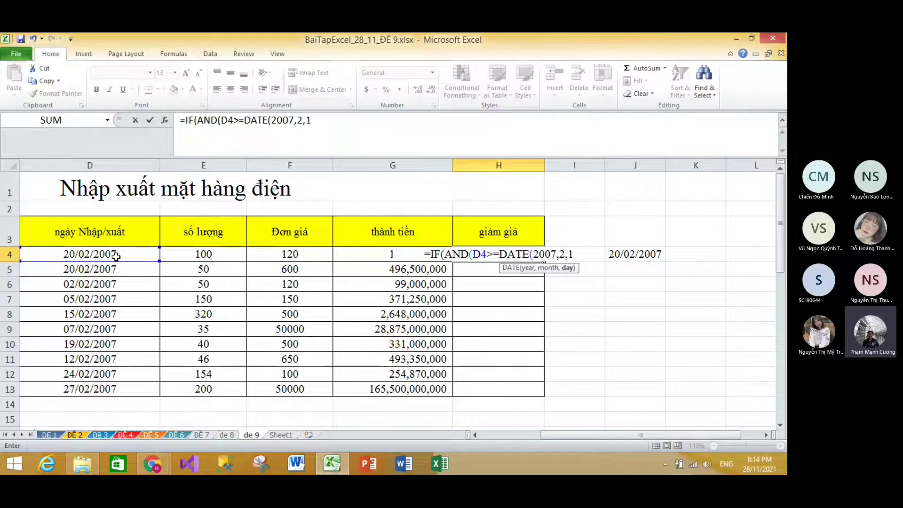
type("0)")
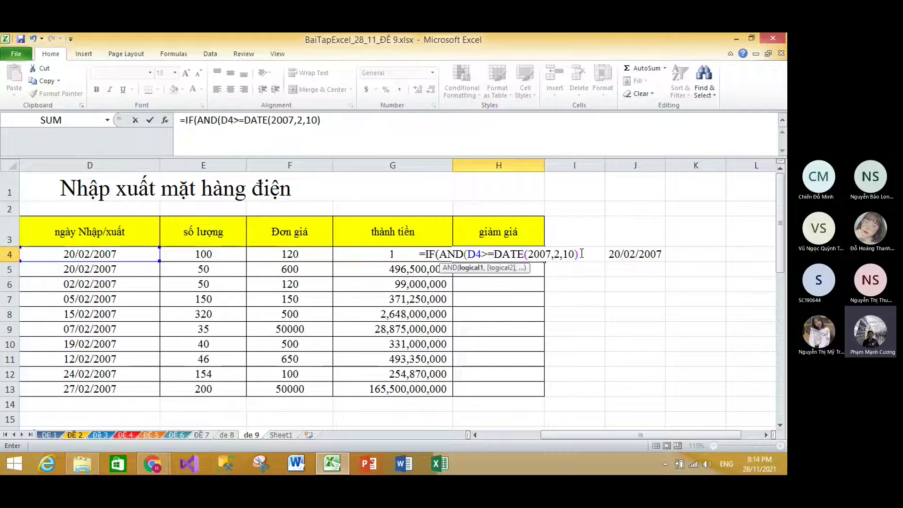
left_click(575, 254)
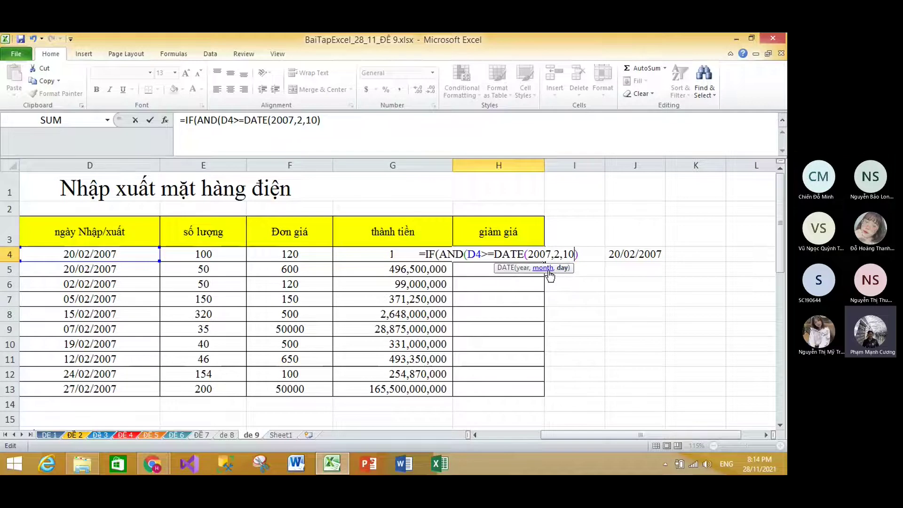
left_click(589, 253)
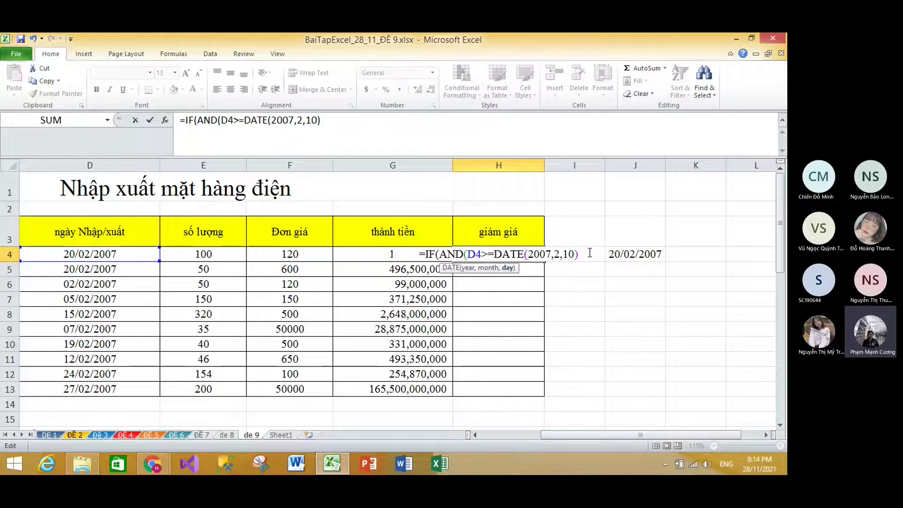
type(",")
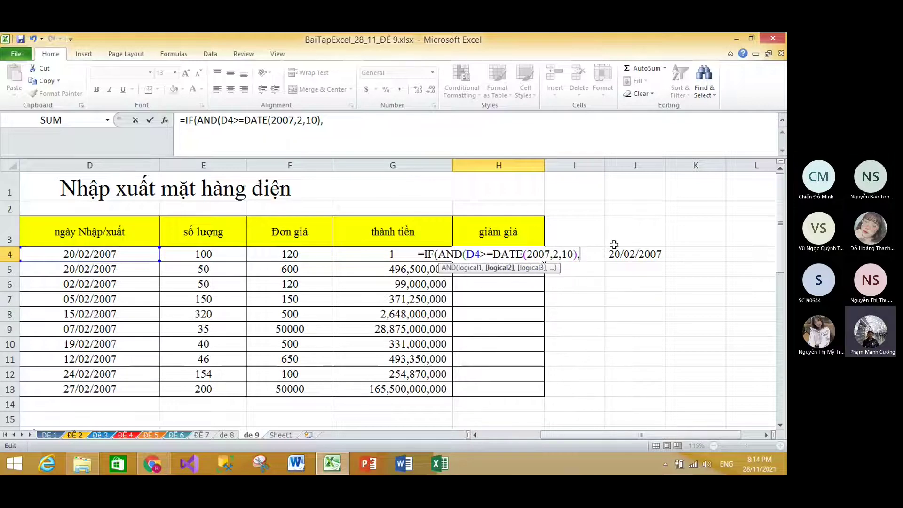
- Duplicate the first condition in the H4 formula, change the copy to D4<=DATE(2007,2,20), and close the AND function
left_click_drag(577, 254, 467, 254)
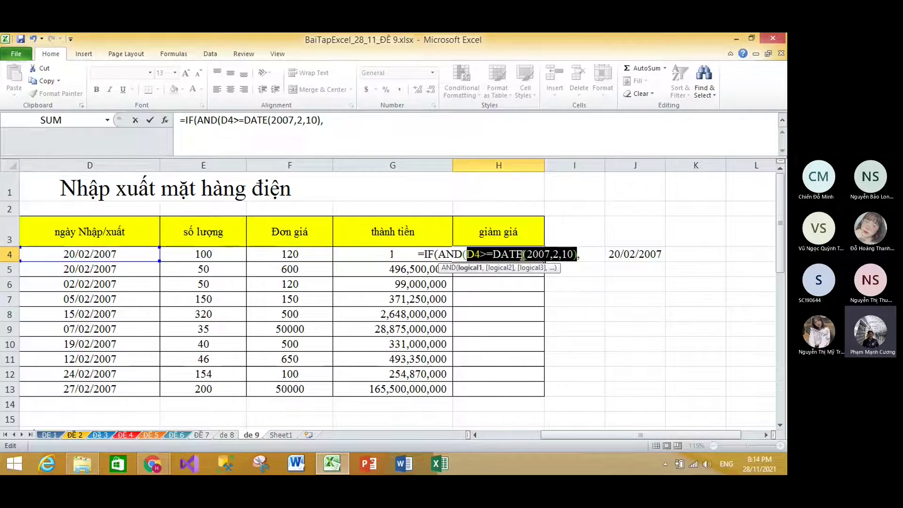
left_click(346, 121)
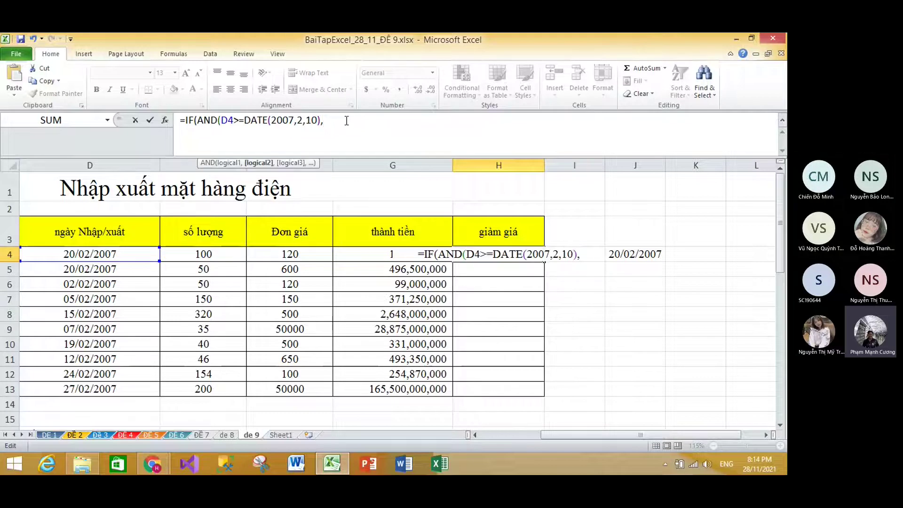
key("ctrl+v")
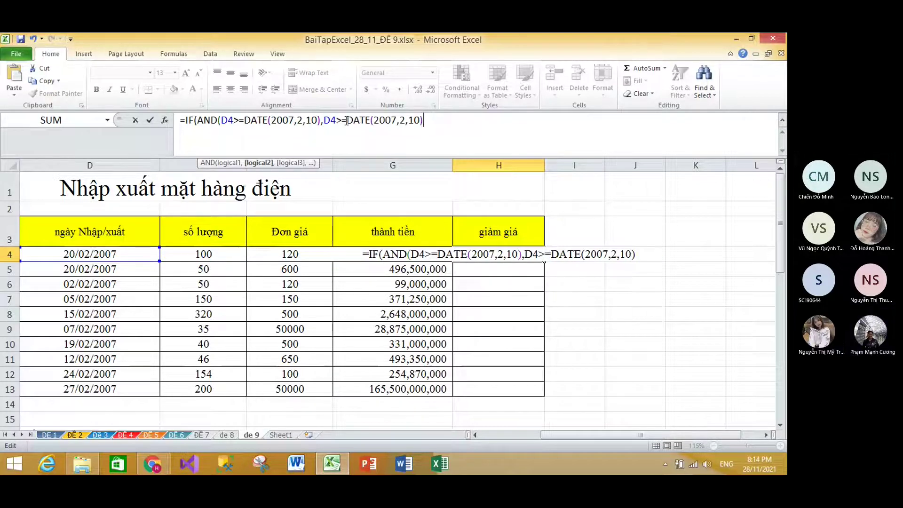
left_click(347, 120)
key("BackSpace")
key("BackSpace")
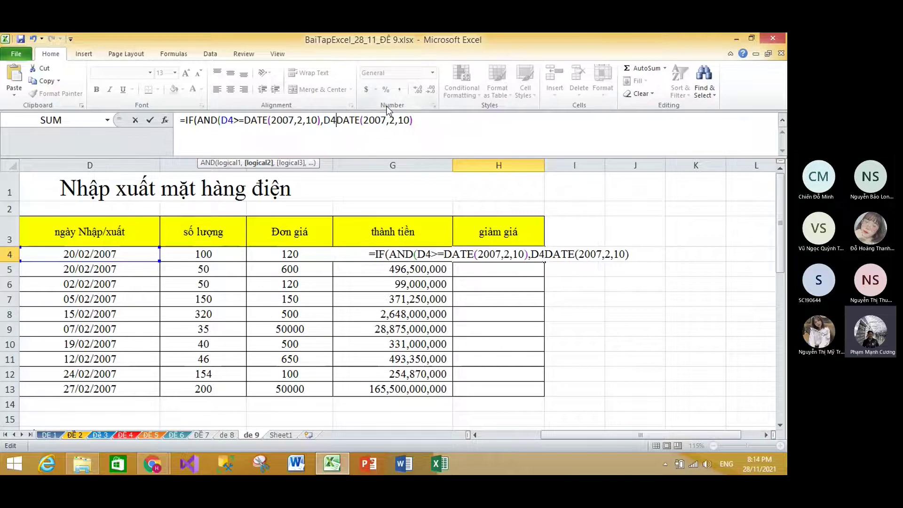
type("<=")
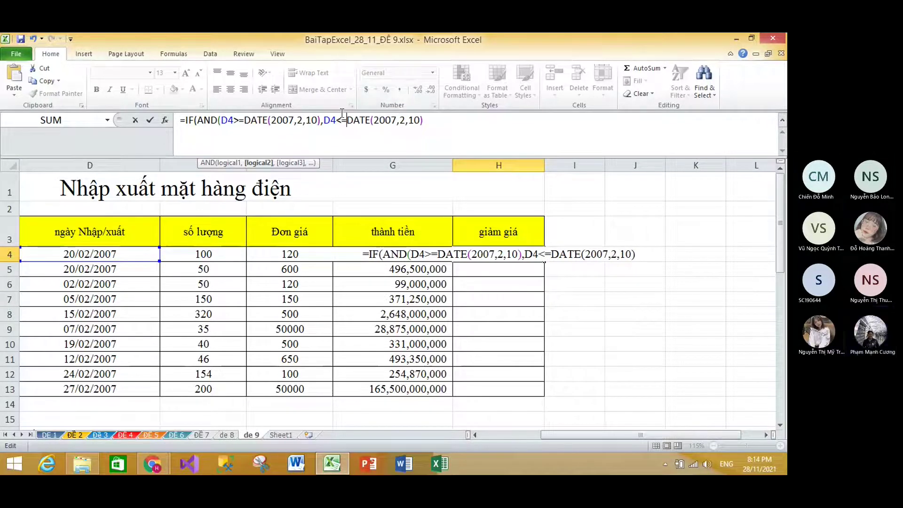
left_click(414, 120)
key("BackSpace")
type("2")
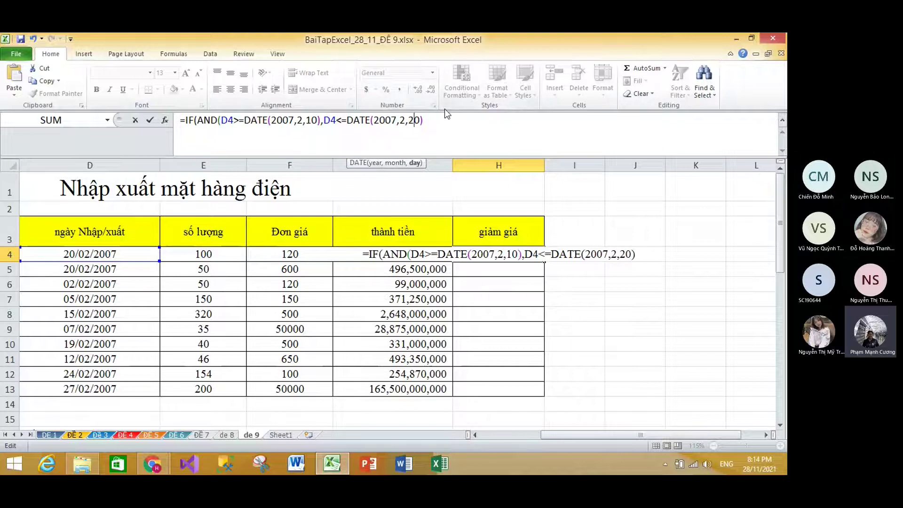
left_click(437, 119)
type(")")
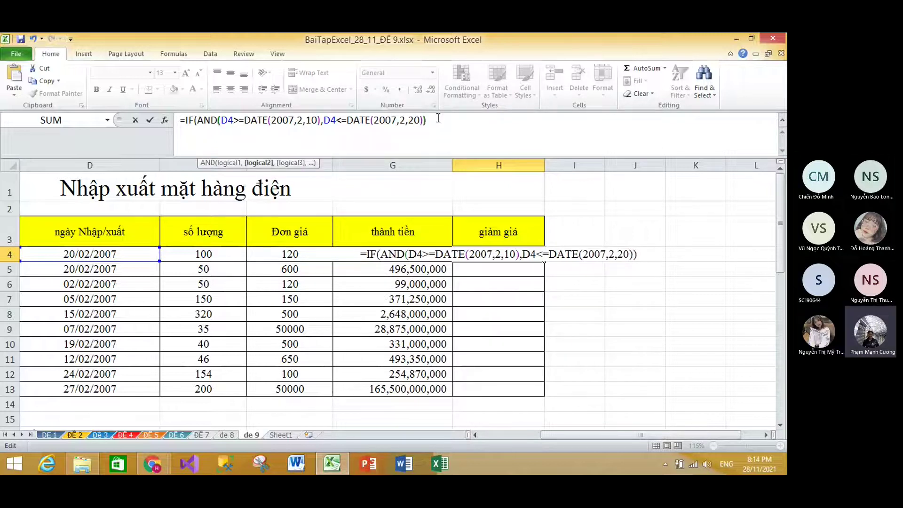
- Highlight both date conditions inside the AND function of the H4 formula to review them
key("shift+Left")
key("shift+Left")
key("shift+Left")
key("shift+Left")
key("shift+Left")
key("shift+Left")
key("shift+Left")
key("shift+Left")
key("shift+Left")
key("shift+Left")
key("shift+Left")
key("shift+Left")
key("shift+Left")
key("shift+Left")
key("shift+Left")
key("shift+Left")
key("shift+Left")
key("shift+Left")
key("shift+Left")
key("shift+Left")
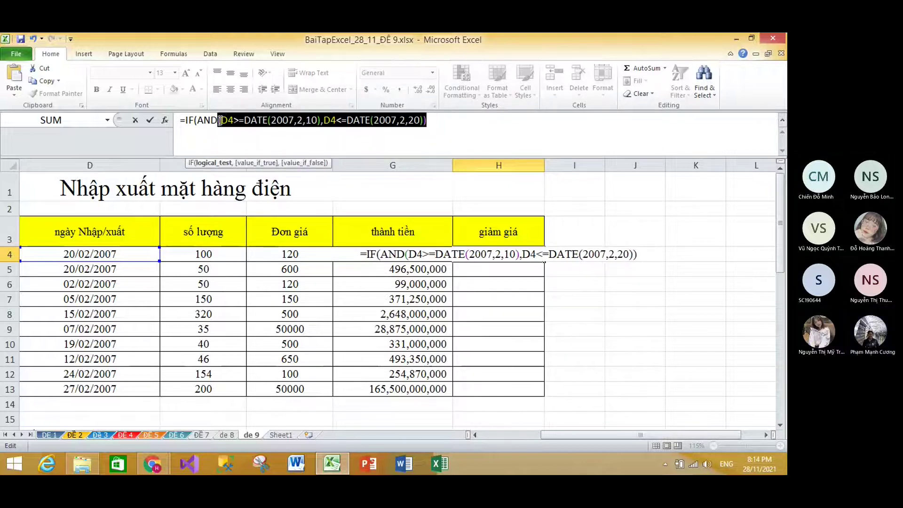
left_click(485, 125)
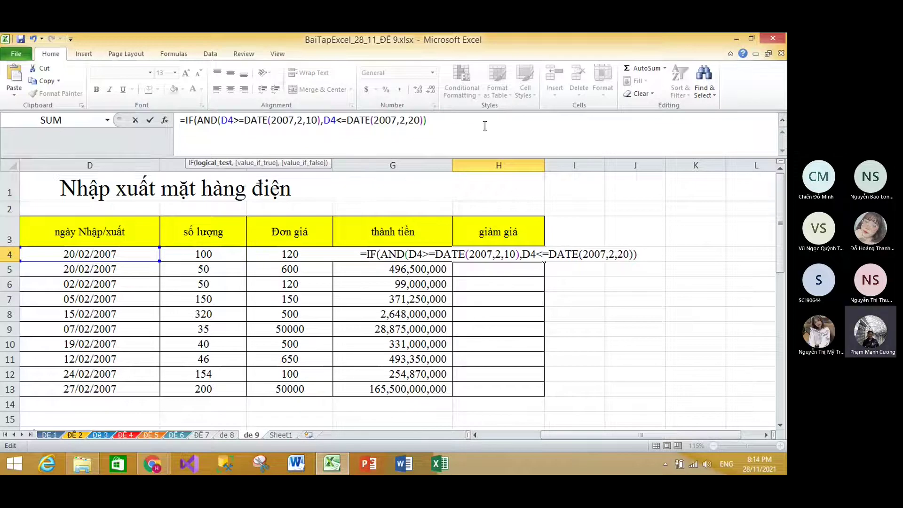
- Recheck the Câu 5 rule and finish the H4 formula with 5%*G4 as the true value and 0 otherwise
type(",")
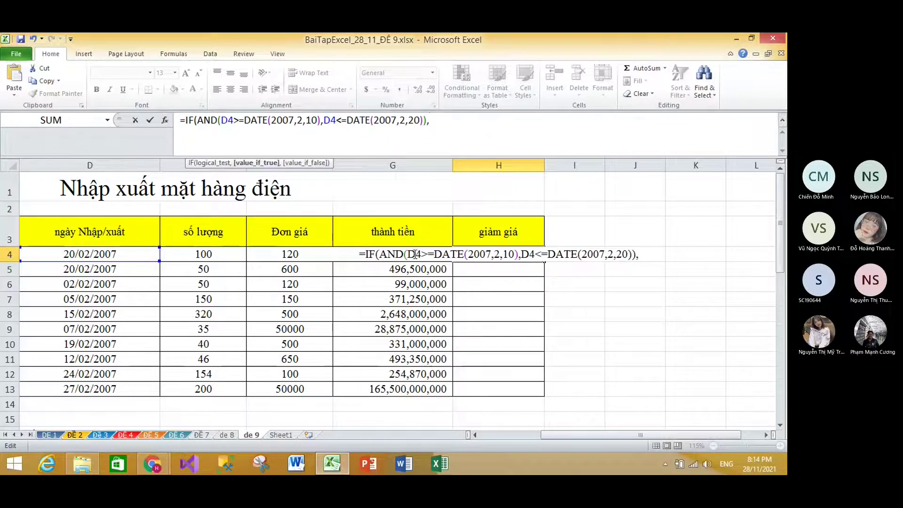
left_click_drag(781, 254, 782, 359)
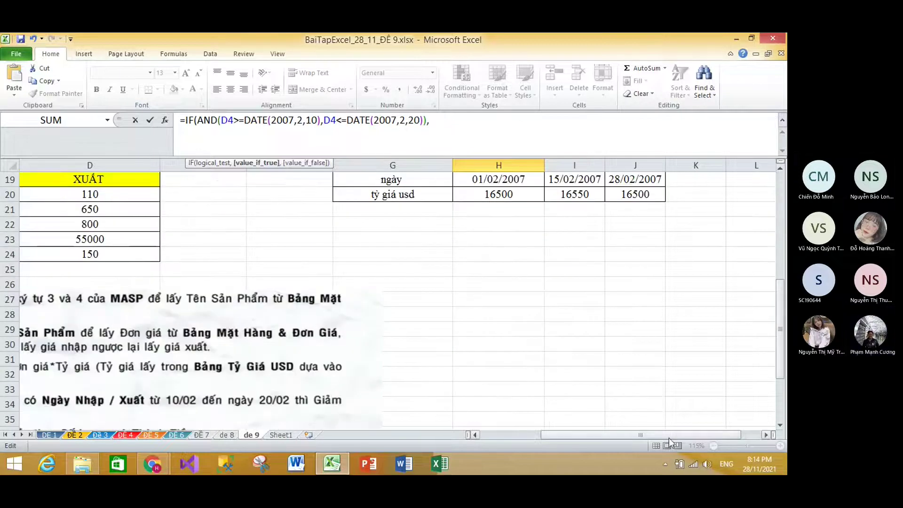
left_click_drag(668, 436, 608, 436)
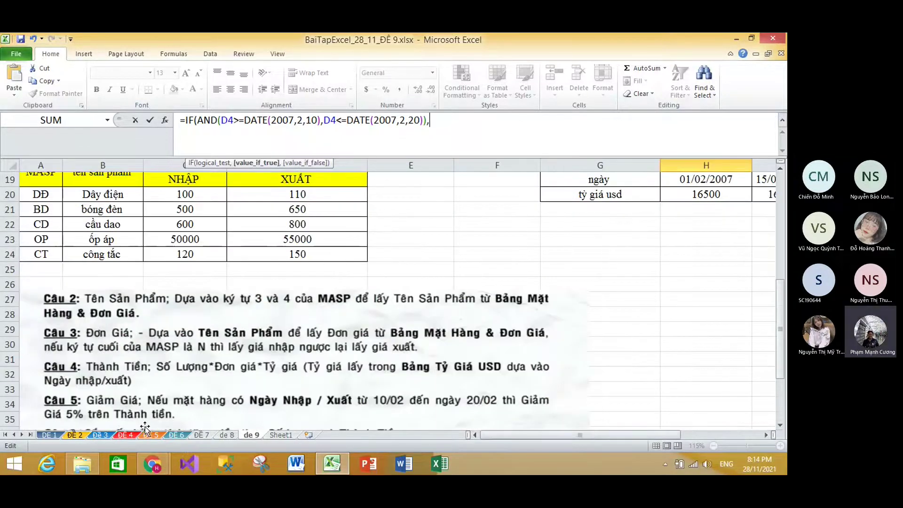
left_click_drag(782, 330, 777, 237)
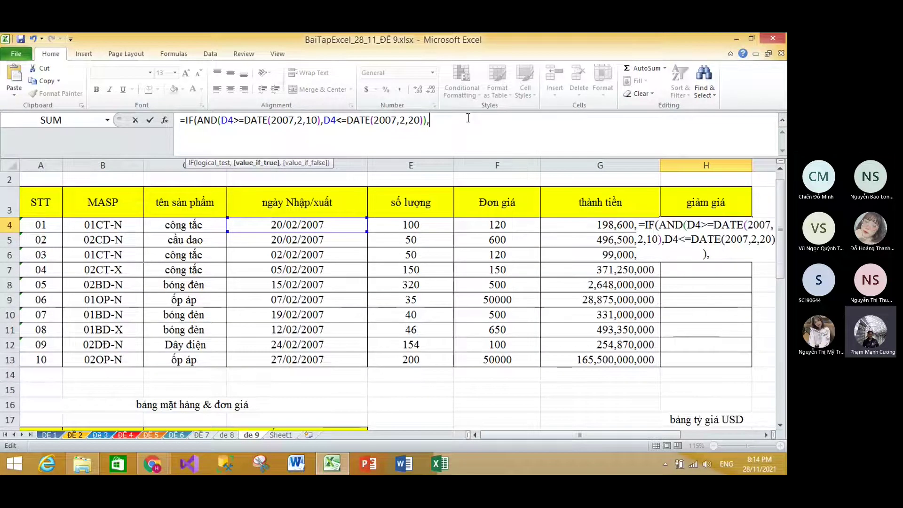
type("5%*")
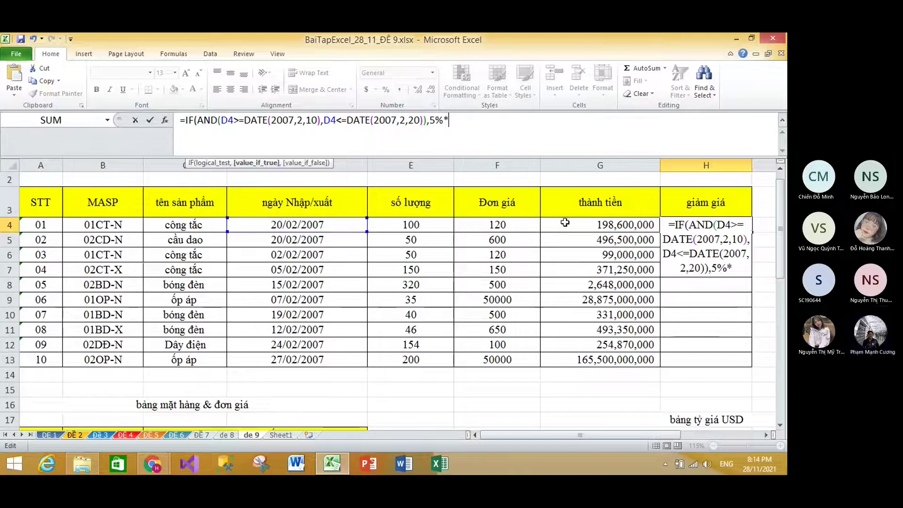
left_click(564, 224)
type(",0)")
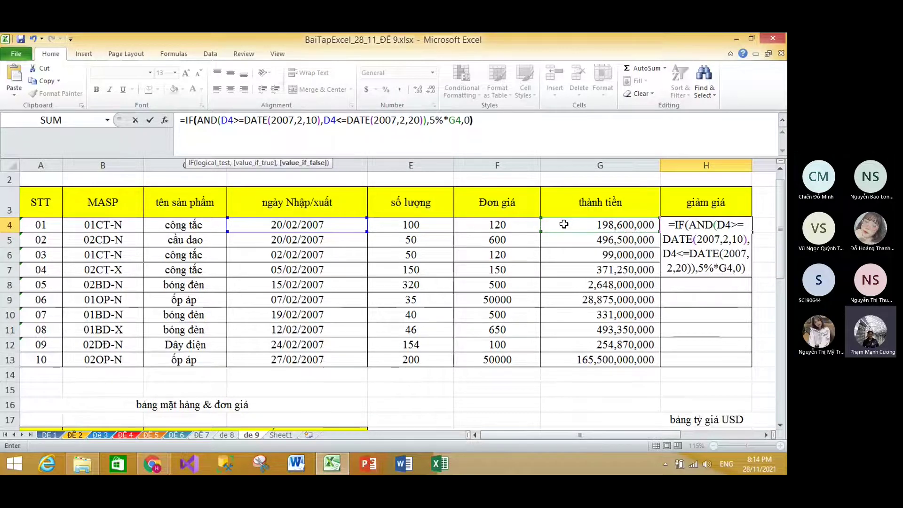
key("Return")
- Fill the H4 discount formula down to H13 and fit the thành tiền column's width to its contents
left_click(746, 227)
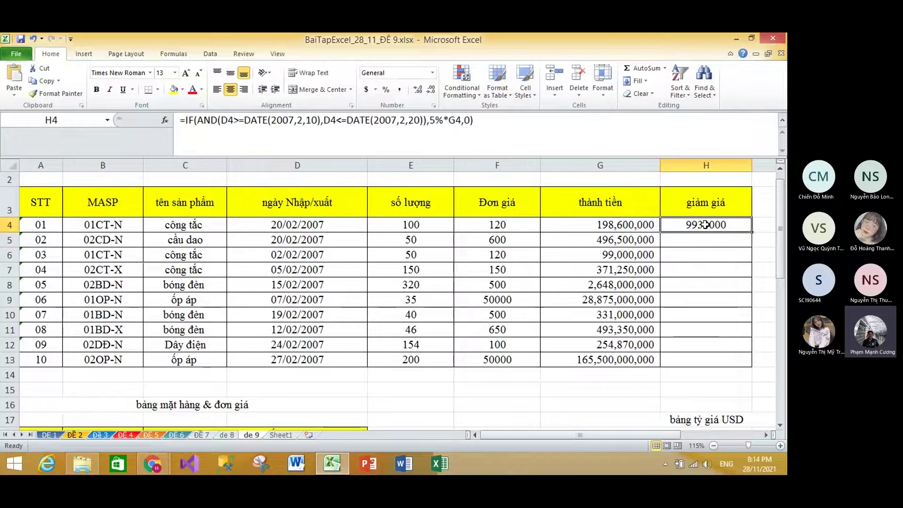
left_click_drag(747, 232, 744, 366)
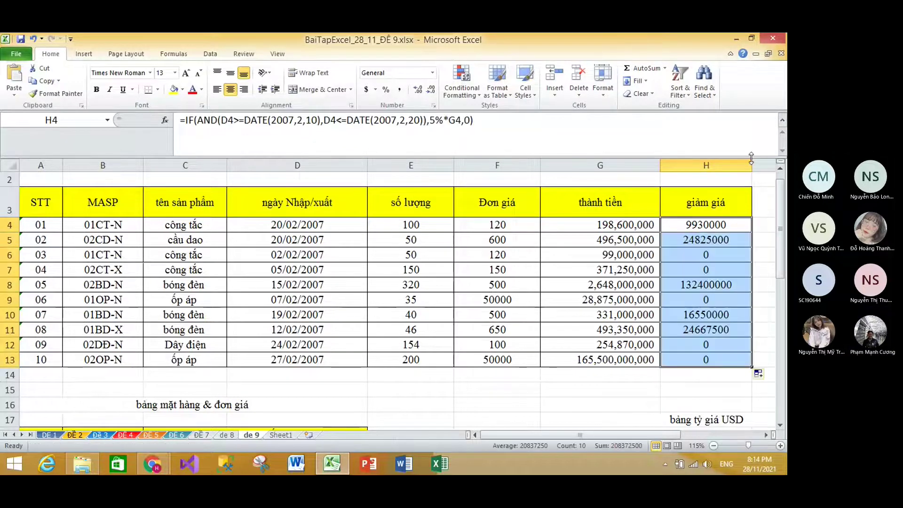
left_click_drag(657, 161, 616, 161)
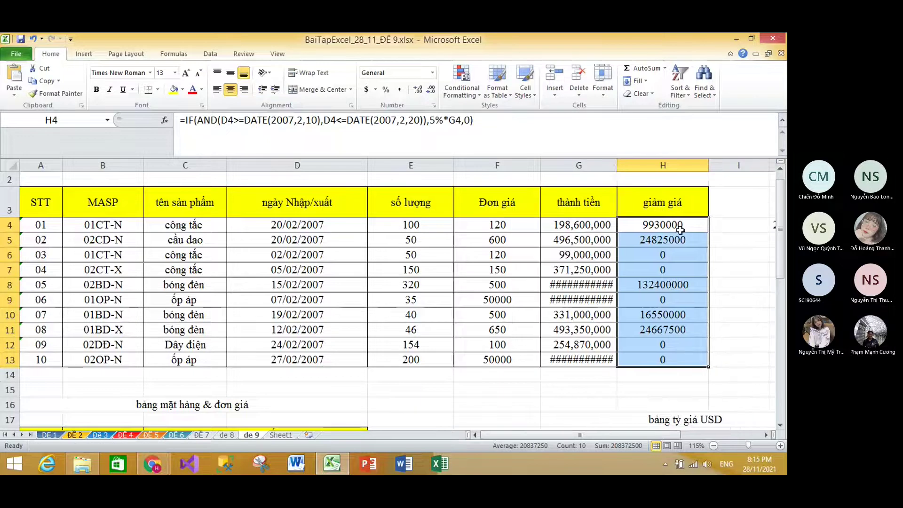
double_click(617, 161)
- Open the H4 formula for editing and review its second DATE condition and the 5% discount argument
left_click(708, 223)
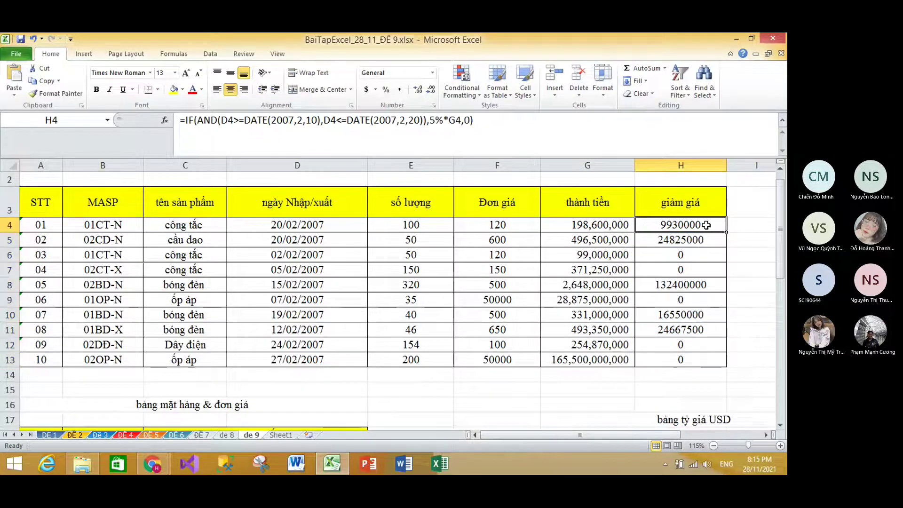
left_click(499, 120)
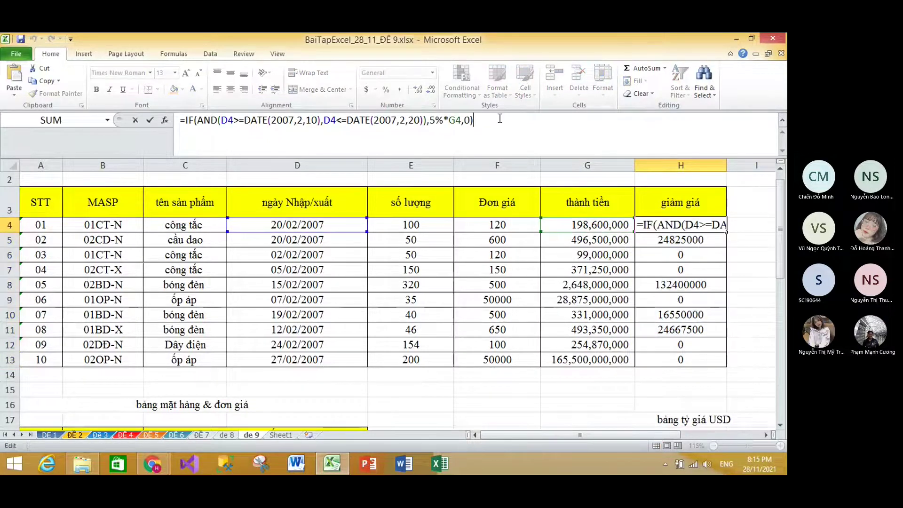
left_click(350, 120)
left_click_drag(347, 120, 425, 120)
left_click(444, 120)
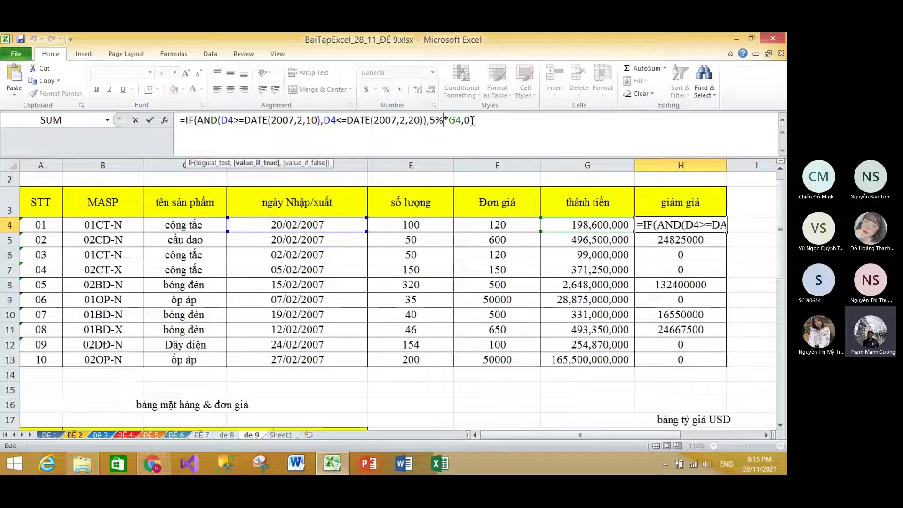
- Switch to the Microsoft Teams meeting in Chrome, paste the worksheet screenshot into the meeting chat and send it
mouse_move(153, 464)
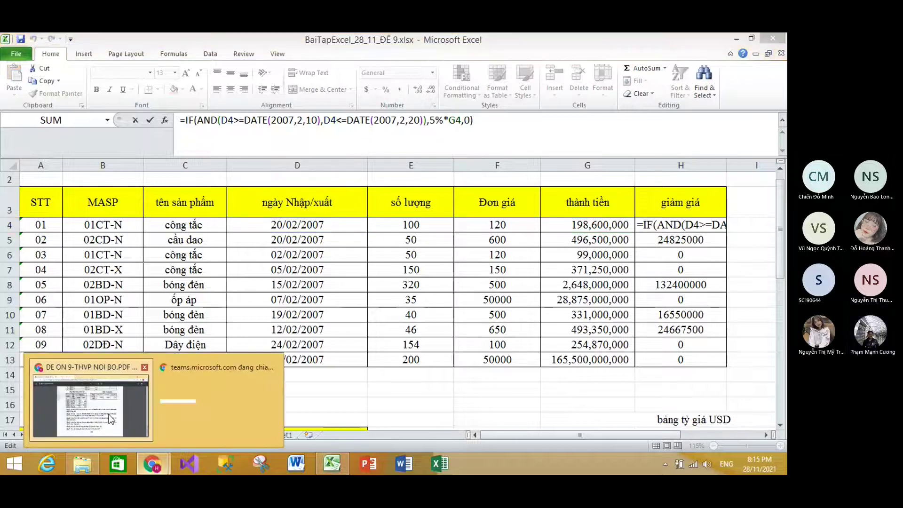
left_click(89, 405)
left_click(107, 45)
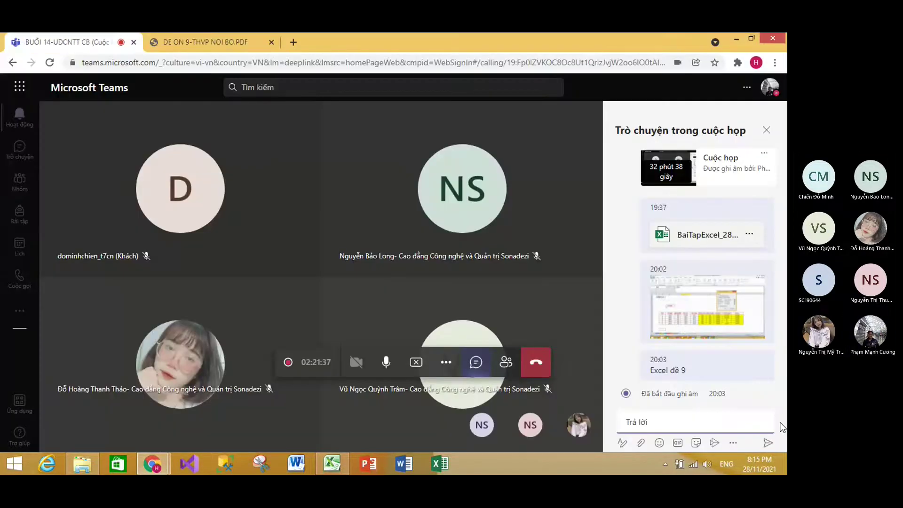
left_click(673, 422)
key("ctrl+v")
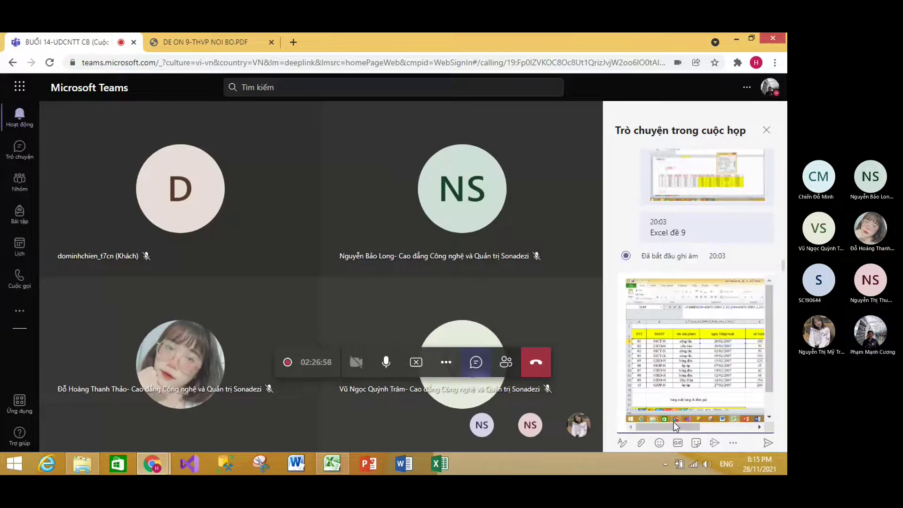
key("Return")
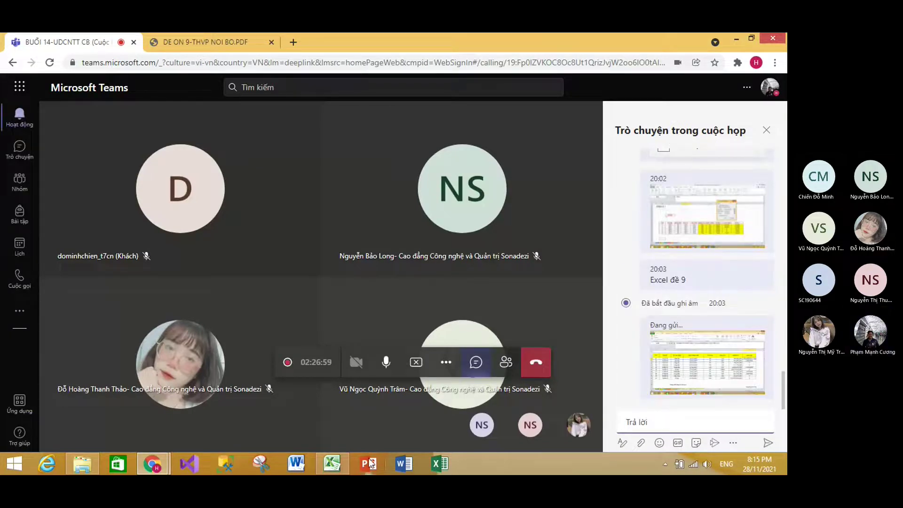
- Return to the Excel workbook, close the H4 formula unchanged, and read the Câu 6 and Câu 7 requirements
left_click(335, 464)
key("Return")
key("Up")
scroll(393, 308, "down", 7)
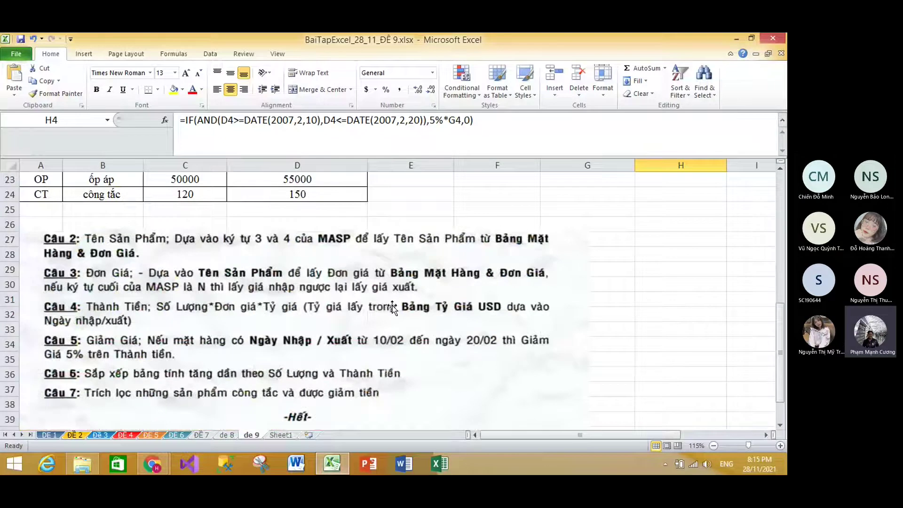
scroll(297, 340, "down", 1)
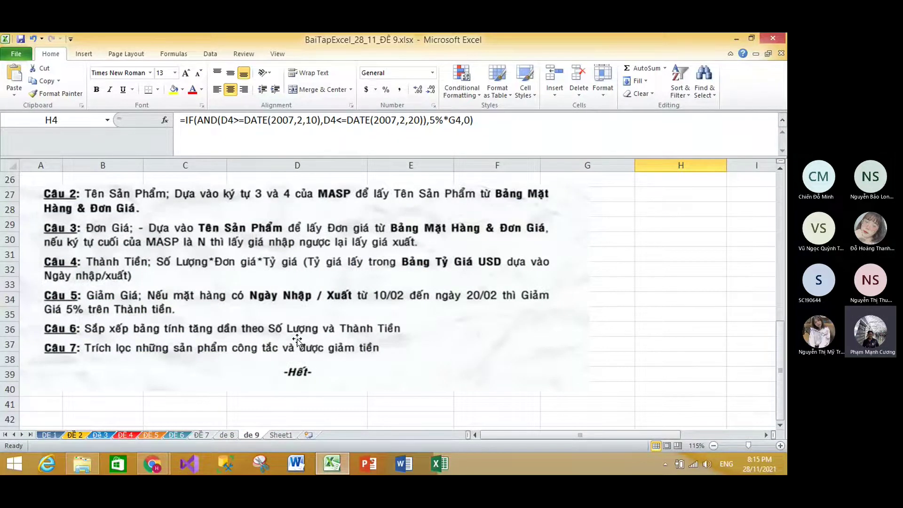
- Start a custom sort on B3:H13 with số lượng as the first level, smallest to largest
scroll(297, 340, "up", 8)
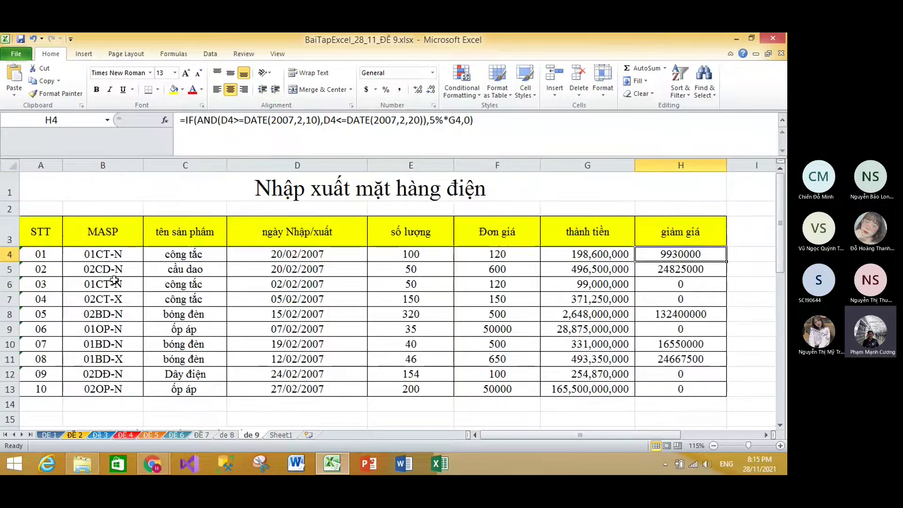
left_click_drag(106, 233, 671, 385)
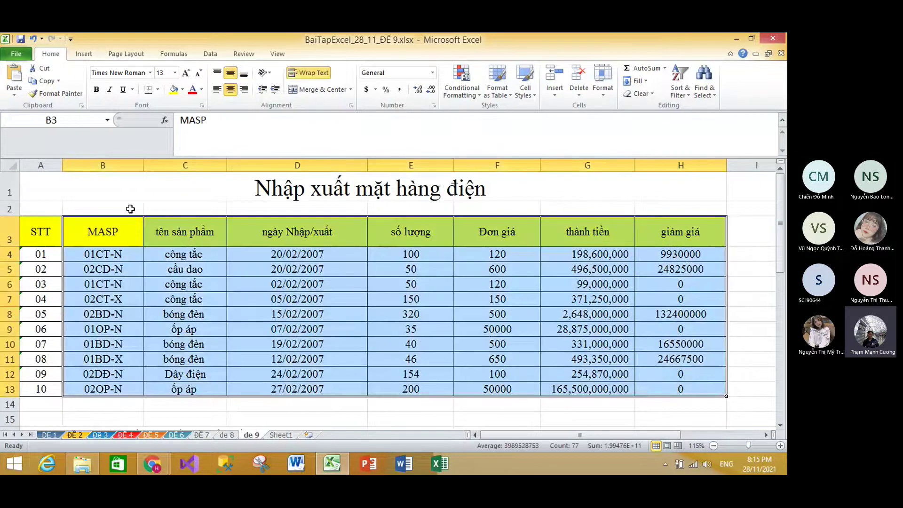
left_click(211, 53)
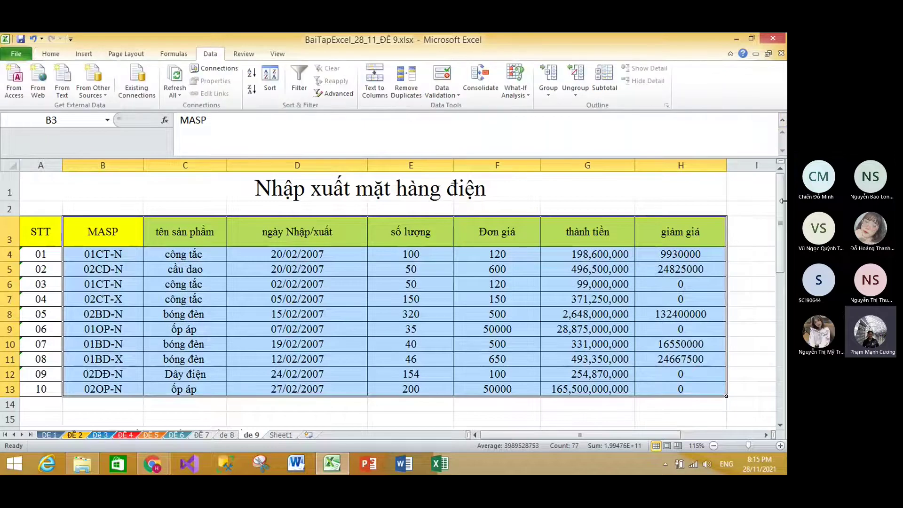
mouse_move(780, 210)
left_mouse_down()
mouse_move(774, 333)
mouse_move(777, 209)
left_mouse_up()
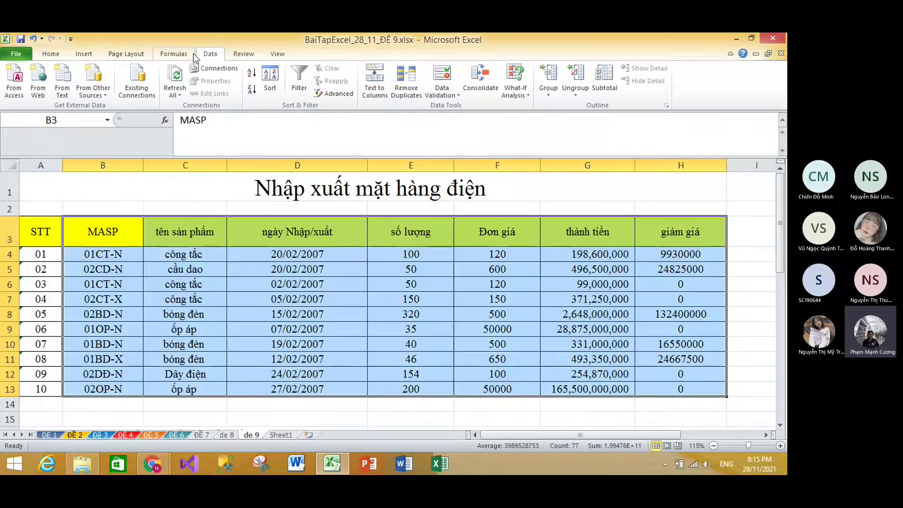
left_click(270, 80)
left_click(549, 246)
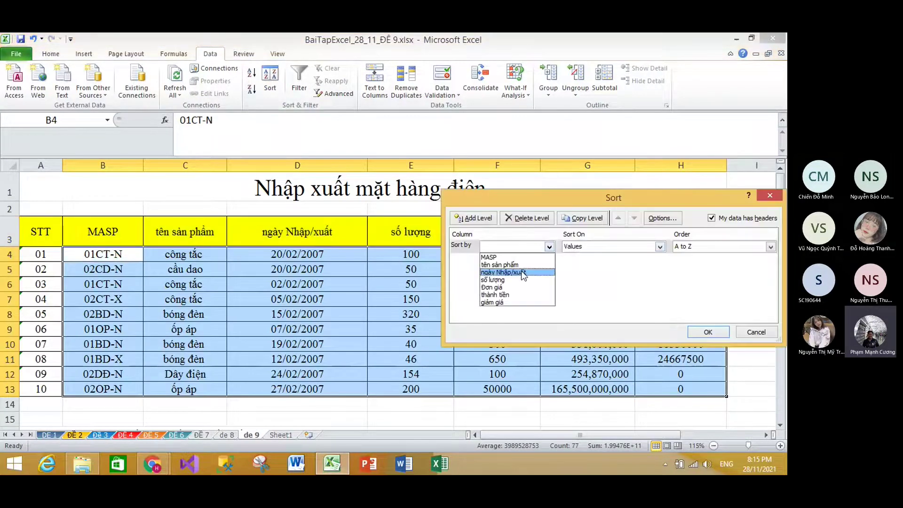
left_click(492, 280)
left_click_drag(538, 197, 474, 160)
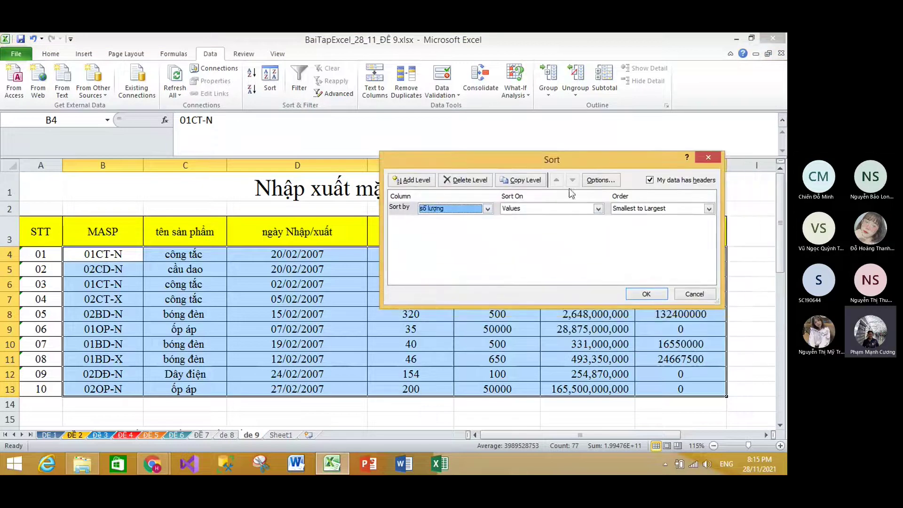
- Add thành tiền as the second sort level, smallest to largest, and apply the sort
left_click(413, 183)
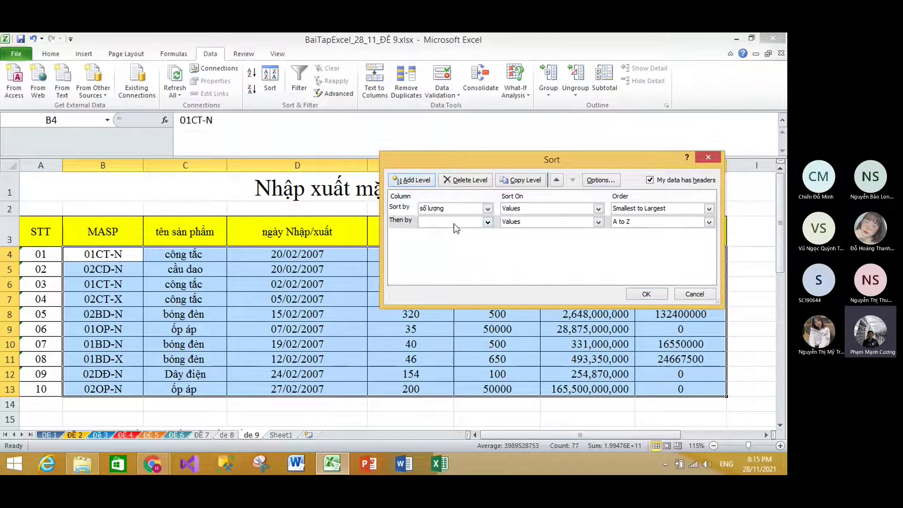
left_click(454, 224)
left_click(447, 275)
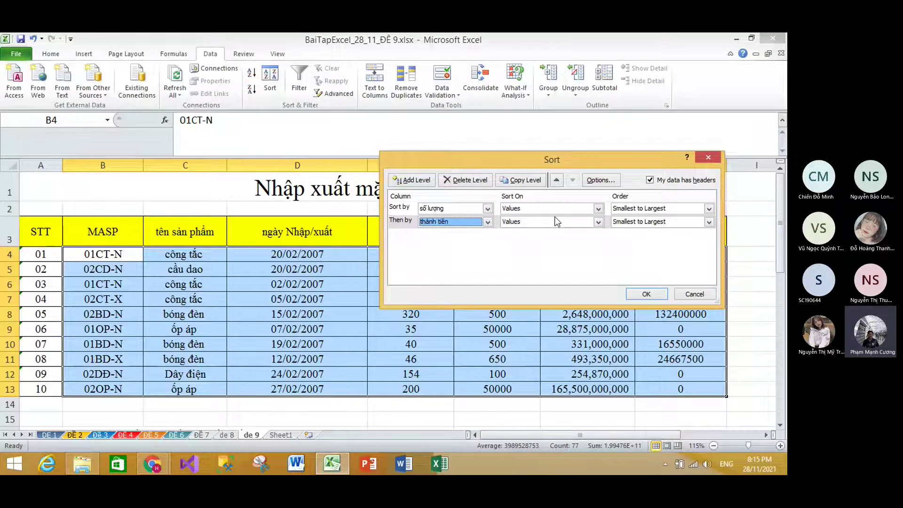
left_click(646, 294)
- Read the Câu 6 and Câu 7 requirements and review the sort levels applied to the table
scroll(441, 351, "down", 5)
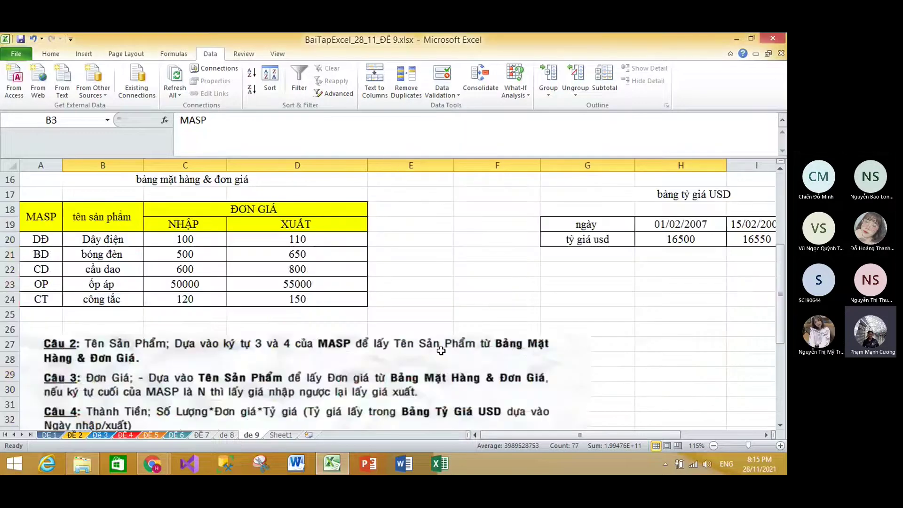
scroll(441, 350, "down", 4)
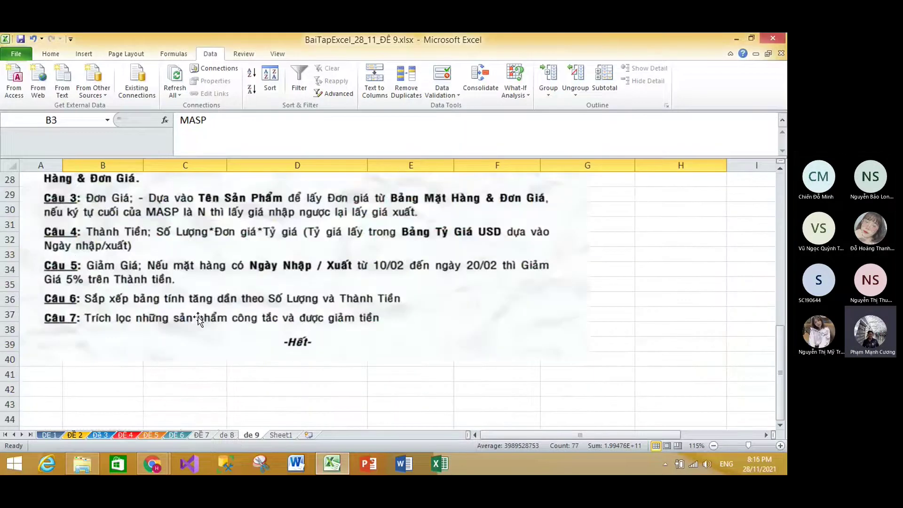
scroll(230, 310, "up", 4)
scroll(230, 301, "up", 5)
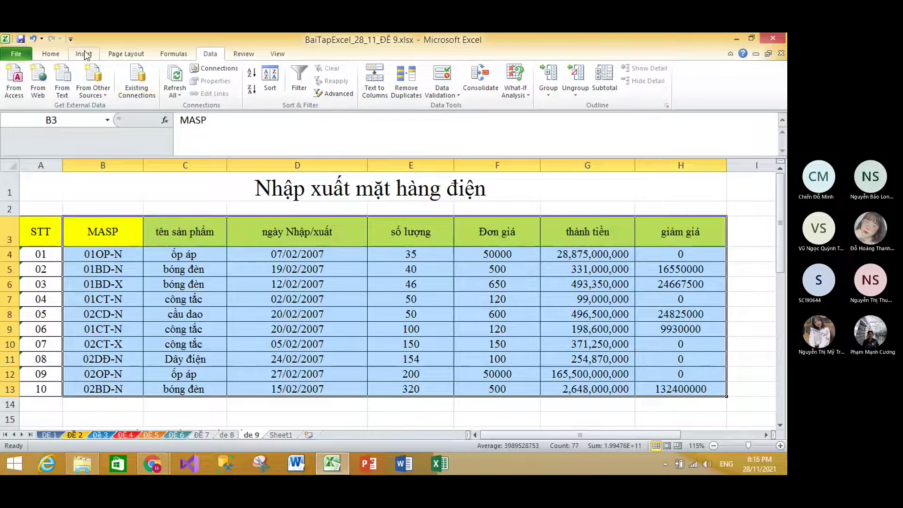
left_click(270, 80)
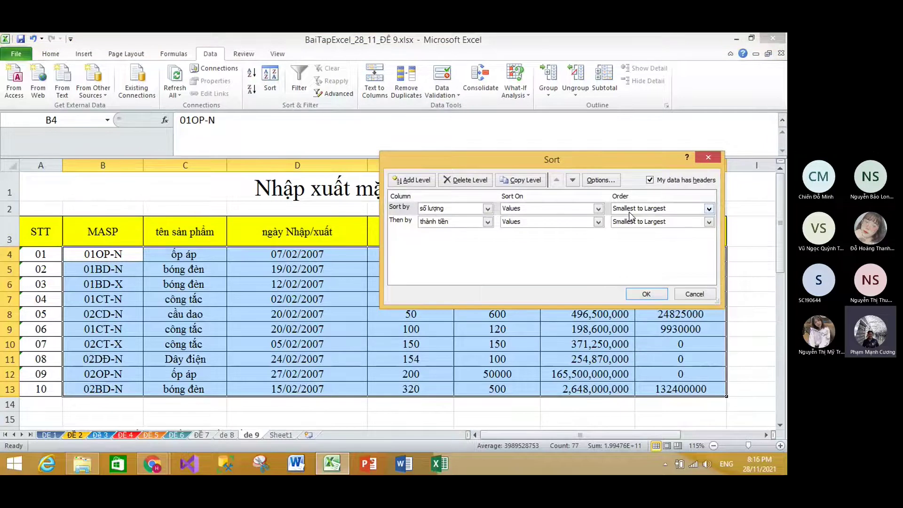
left_click(647, 294)
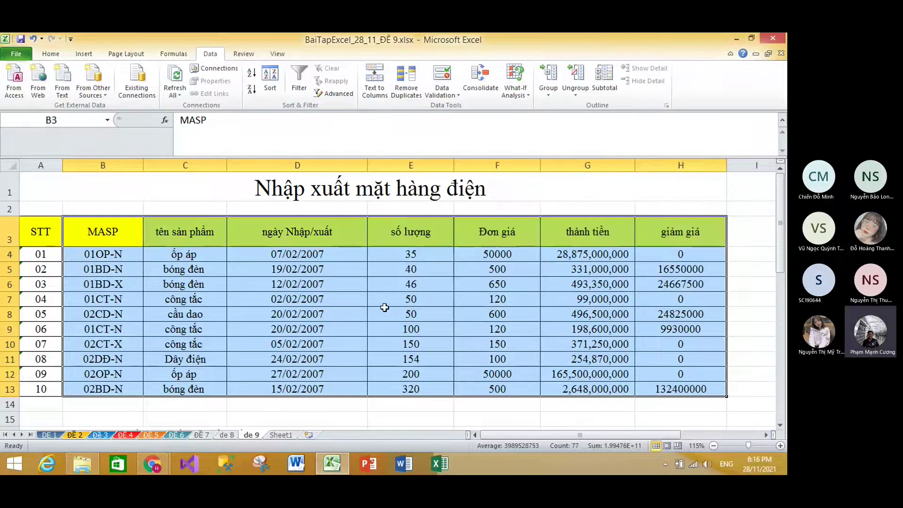
left_click(383, 310)
- Copy the tên sản phẩm header from C3 to C47 to start the Câu 7 filter criteria range
scroll(385, 309, "down", 10)
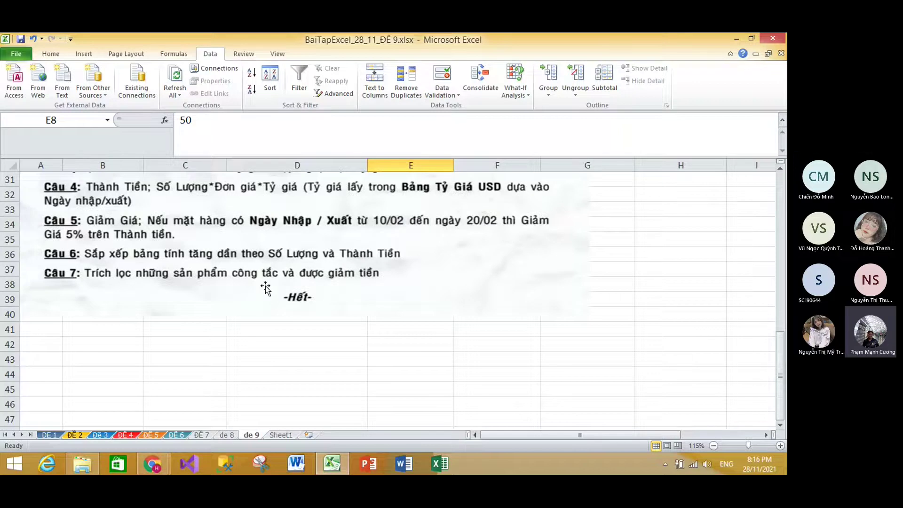
scroll(265, 288, "up", 10)
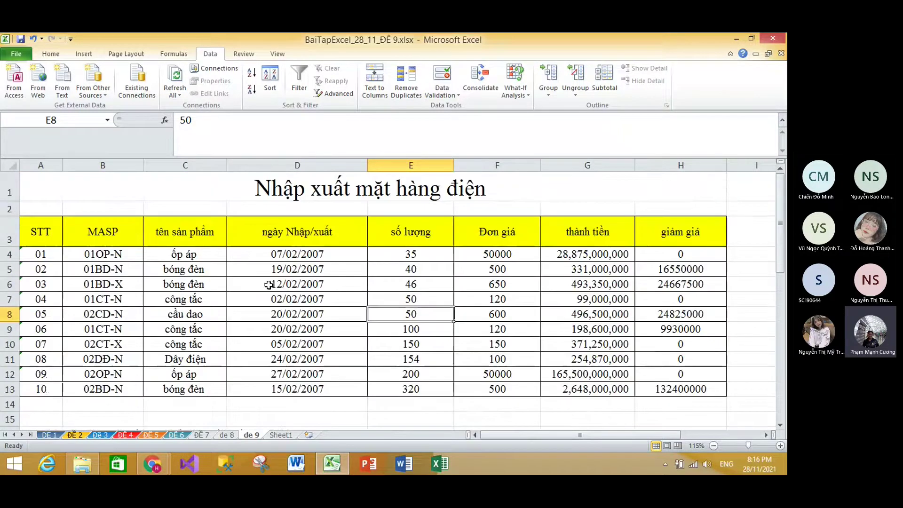
right_click(208, 239)
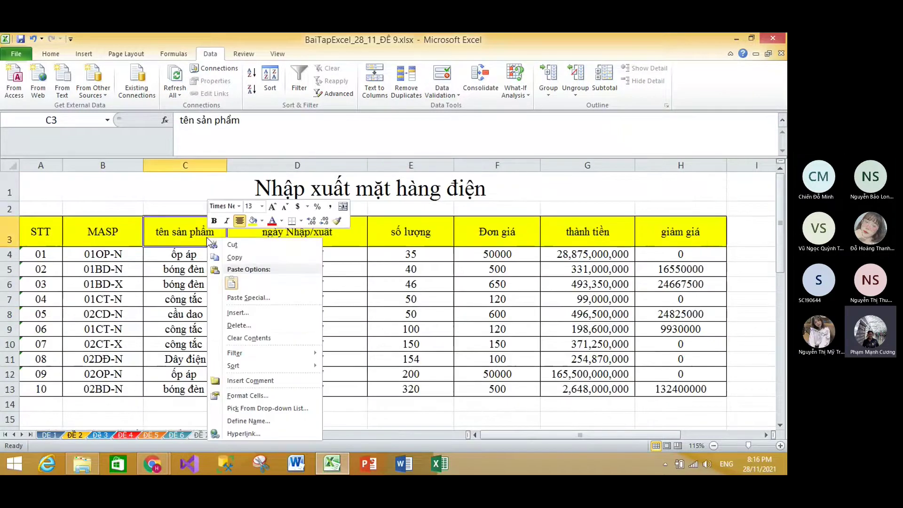
left_click(232, 257)
scroll(261, 306, "down", 3)
scroll(281, 343, "down", 6)
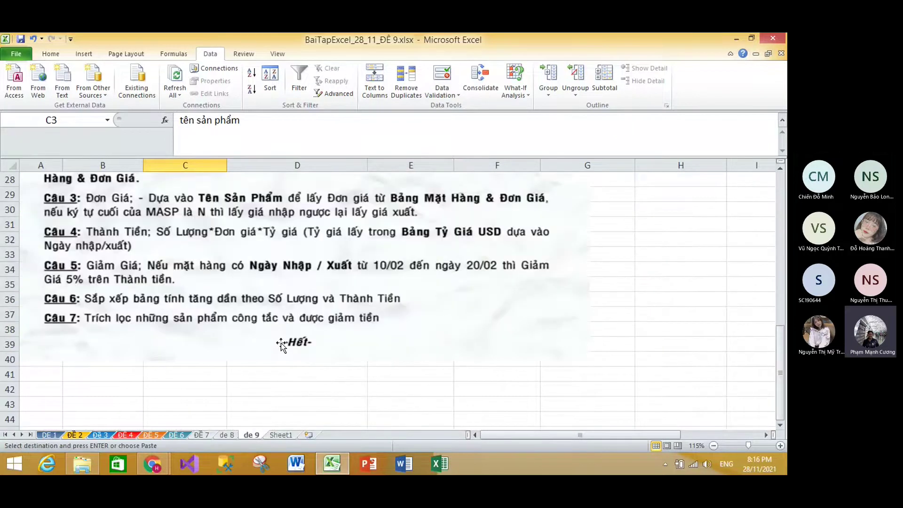
scroll(281, 343, "down", 3)
right_click(205, 329)
left_click(234, 171)
scroll(220, 338, "up", 3)
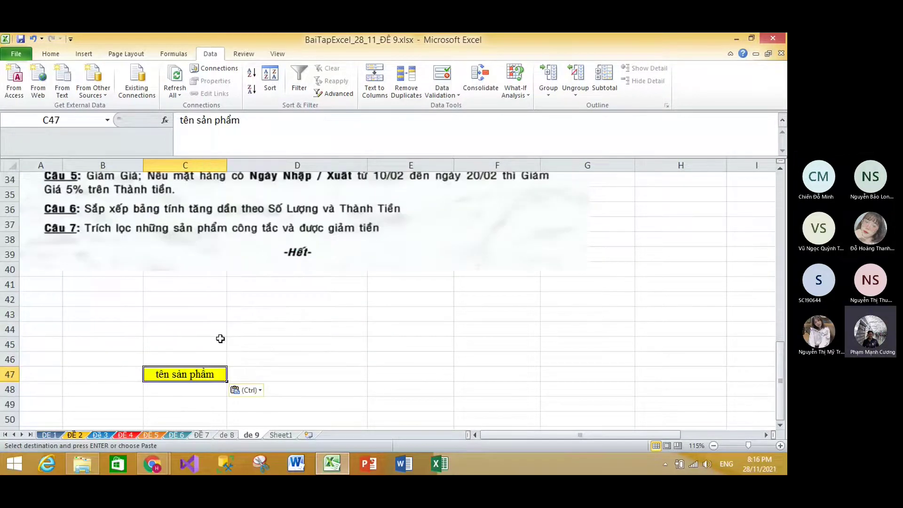
- Copy công tắc from C7 and paste it as a value into C48 under the tên sản phẩm criteria header
scroll(220, 338, "up", 11)
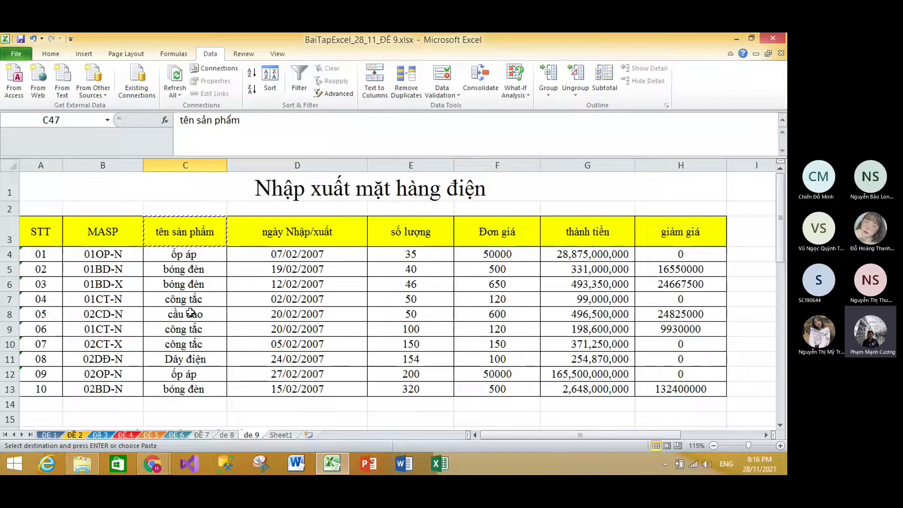
left_click(194, 300)
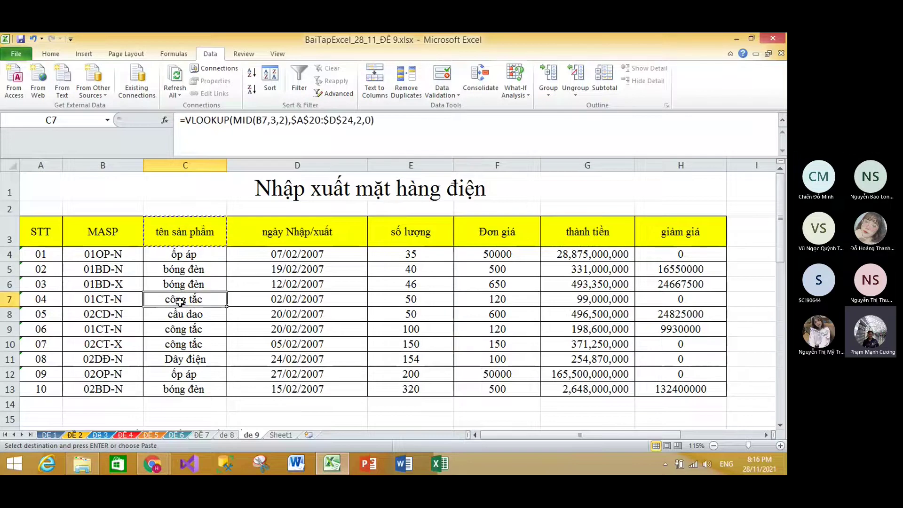
right_click(194, 300)
left_click(207, 121)
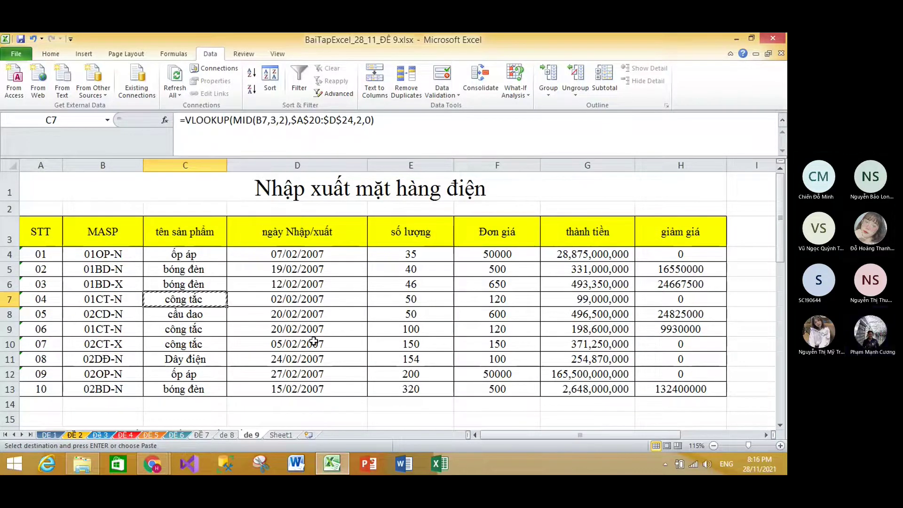
scroll(313, 353, "down", 12)
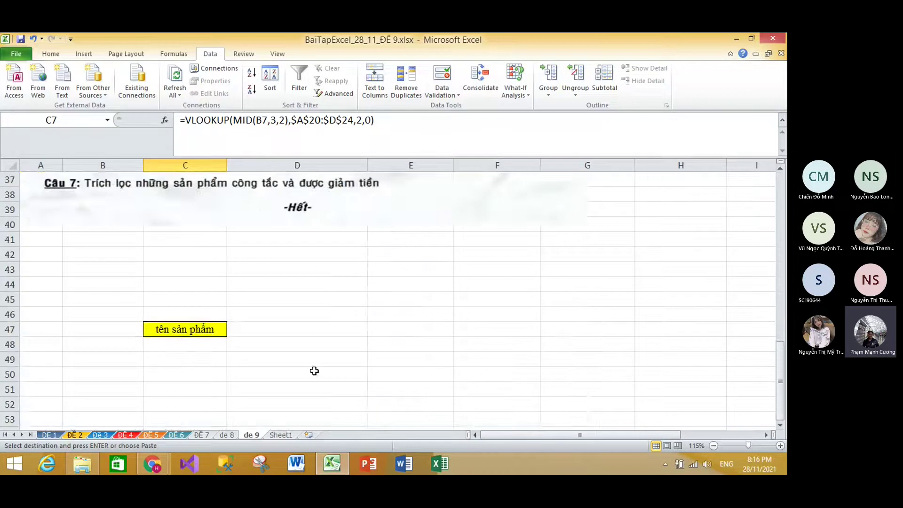
right_click(175, 343)
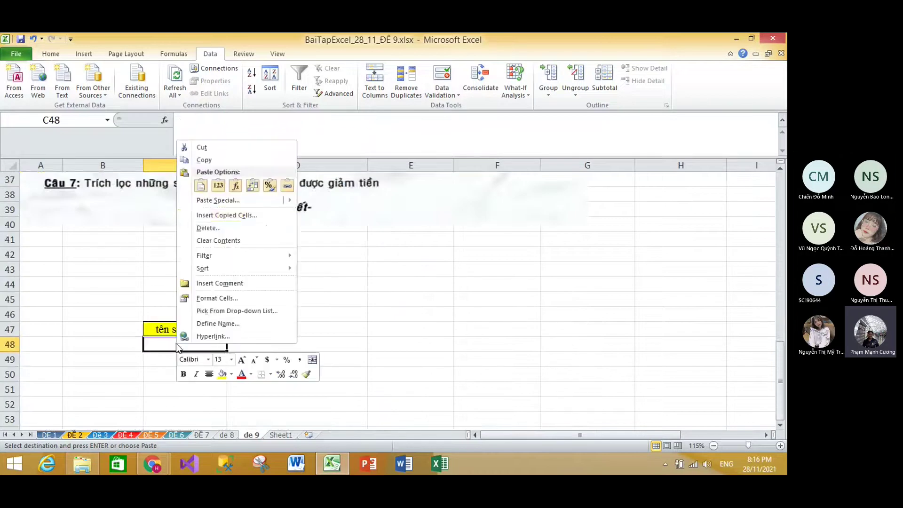
left_click(218, 185)
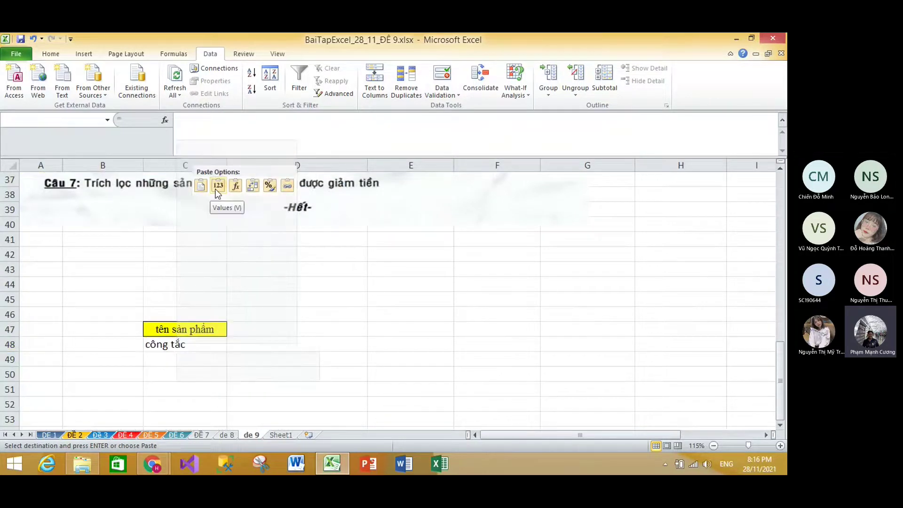
- Check the công tắc entry in B24 of the price table against the criterion in C48
scroll(224, 311, "up", 9)
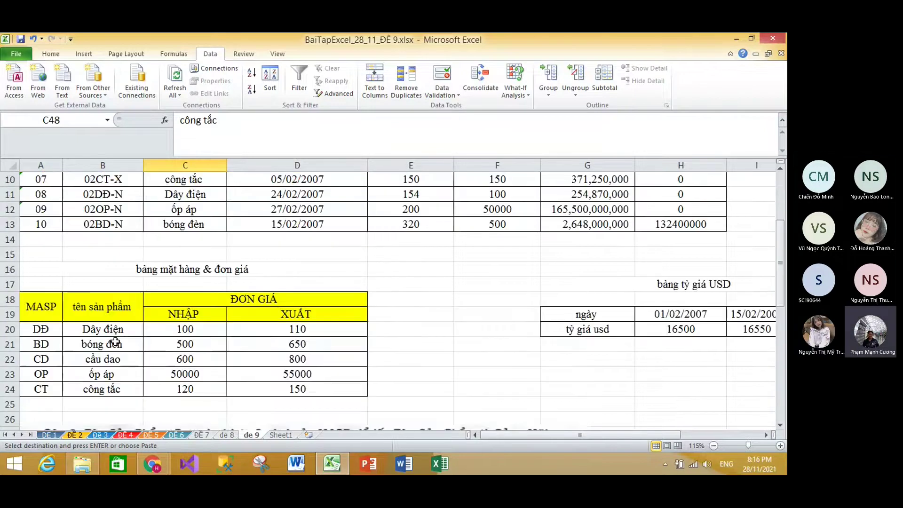
left_click(112, 396)
scroll(141, 395, "down", 10)
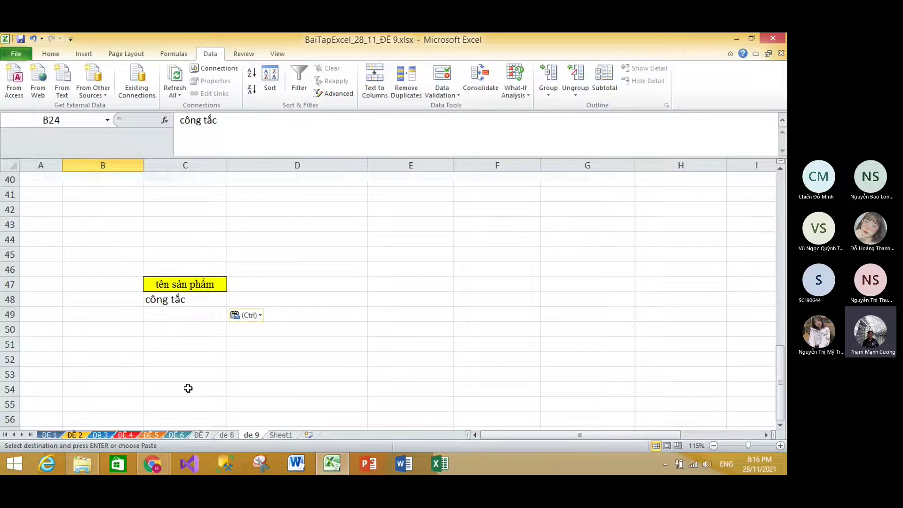
- Copy the giảm giá header from H3 to D47, beside the tên sản phẩm criteria header
scroll(189, 388, "up", 4)
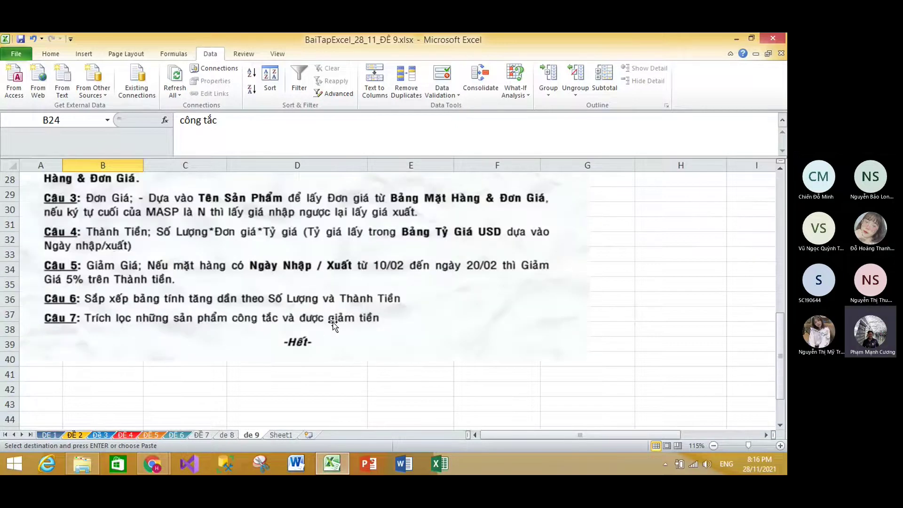
scroll(334, 329, "up", 2)
scroll(335, 337, "up", 7)
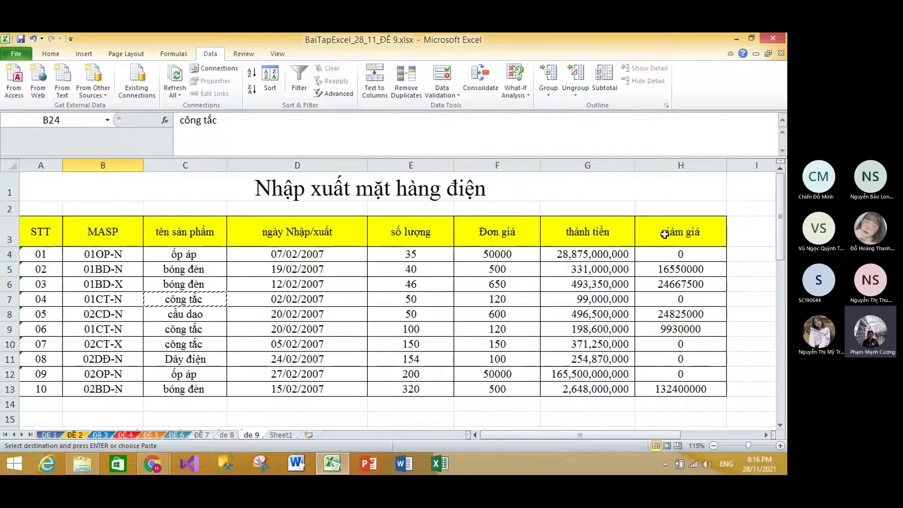
right_click(664, 234)
left_click(581, 255)
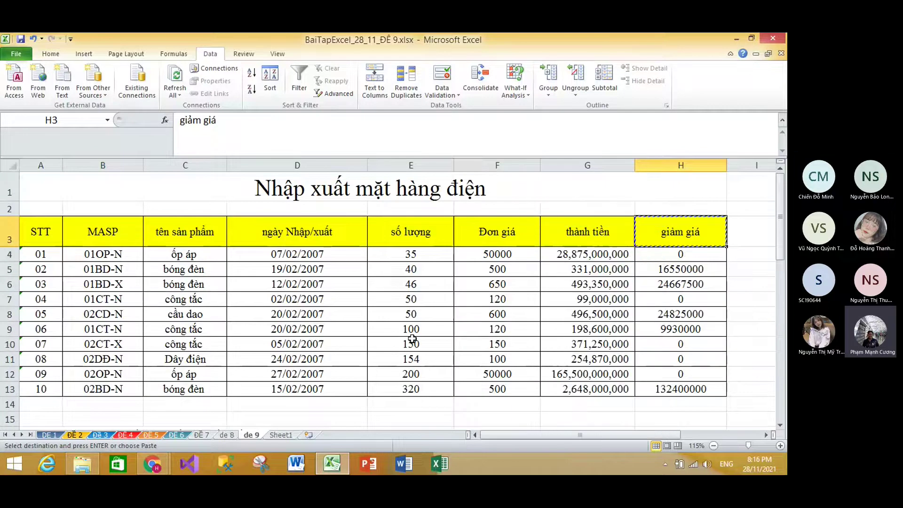
scroll(412, 339, "down", 11)
left_click(246, 373)
right_click(246, 373)
left_click(274, 216)
left_click(274, 217)
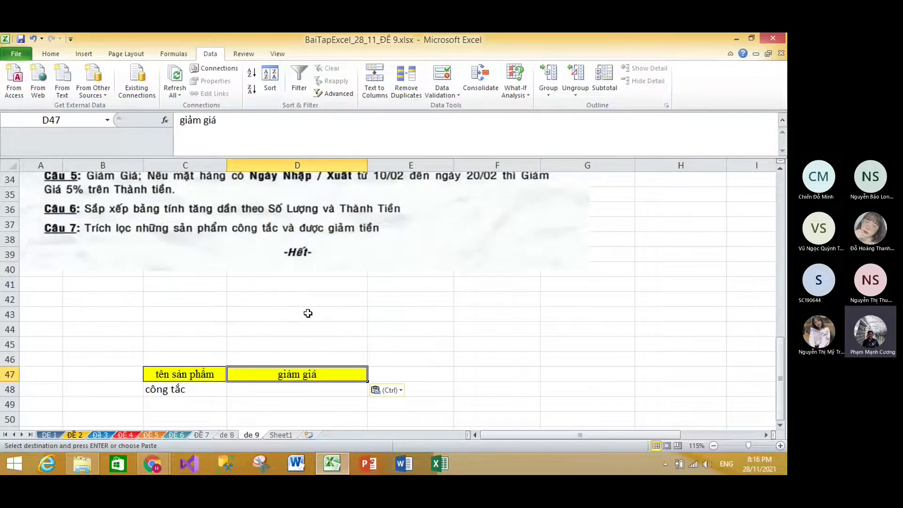
- Review the discount values in H4:H13 and enter the criterion >0 in D48 under giảm giá
scroll(395, 341, "up", 10)
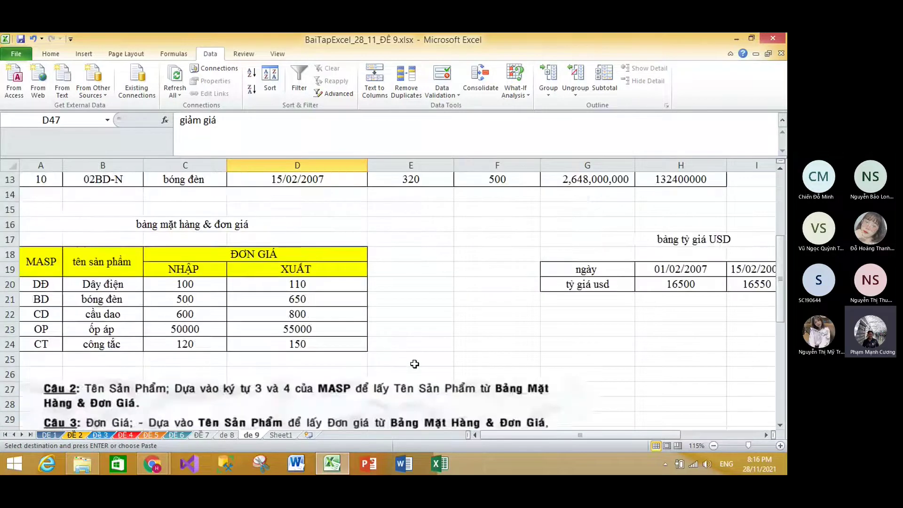
scroll(525, 395, "up", 1)
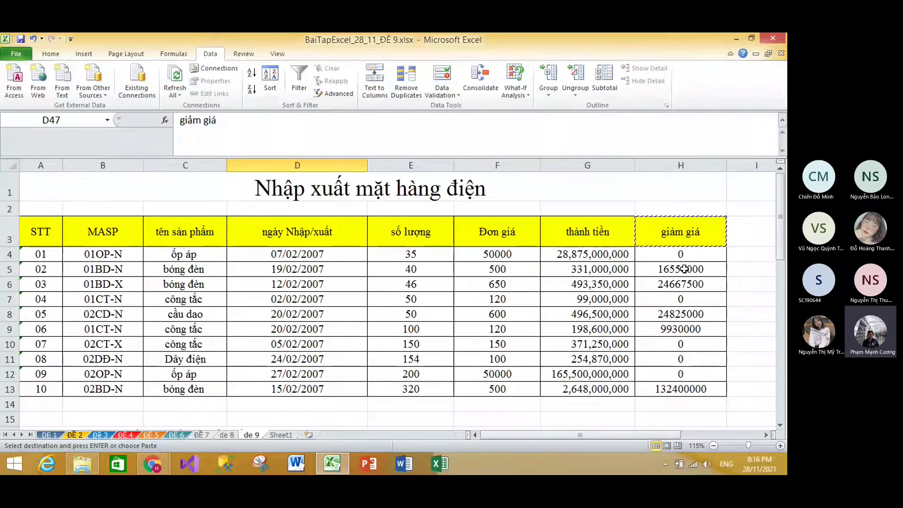
left_click_drag(682, 254, 683, 390)
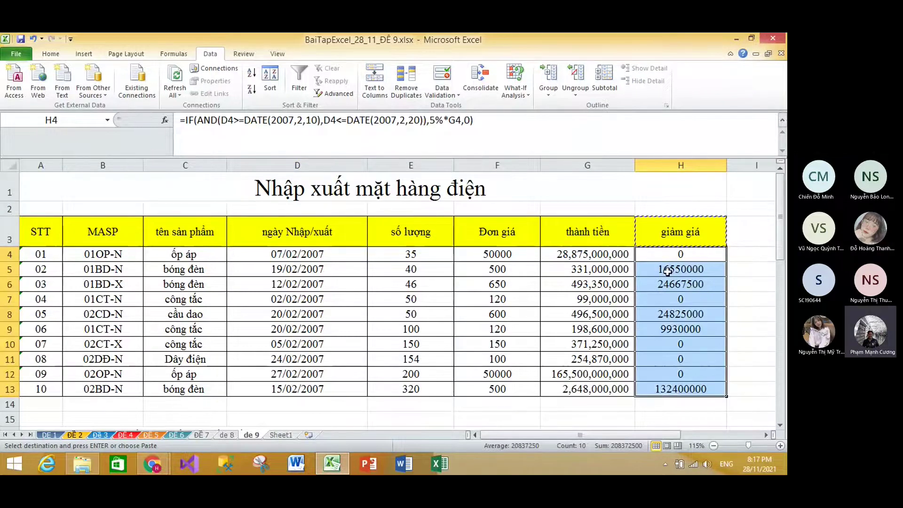
scroll(360, 389, "down", 11)
left_click(274, 394)
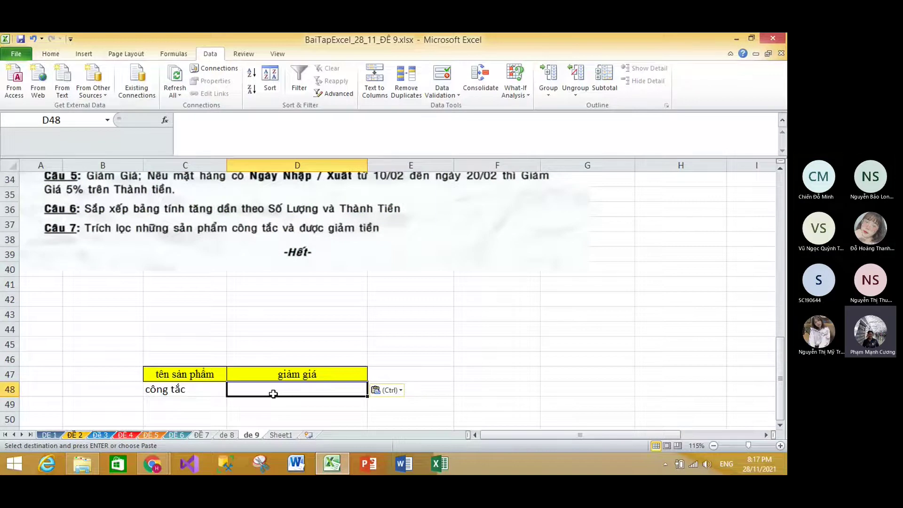
type(">0")
key("Return")
scroll(410, 356, "up", 2)
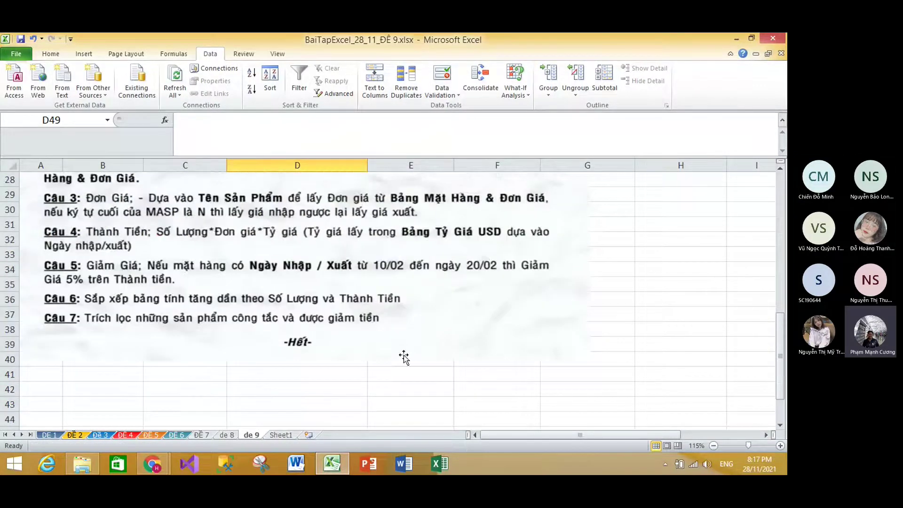
- Start an Advanced Filter that copies results to another location, with A3:H13 as the list range
scroll(282, 326, "down", 2)
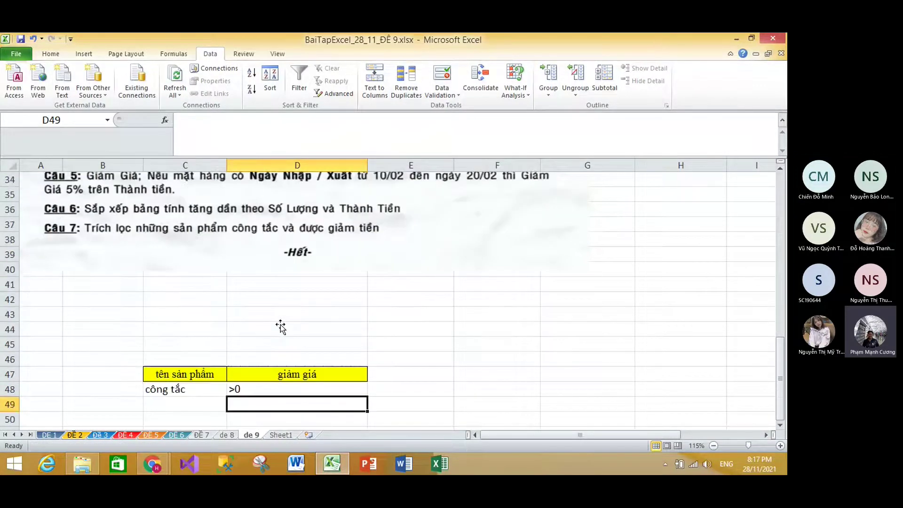
scroll(281, 326, "up", 5)
scroll(281, 325, "up", 6)
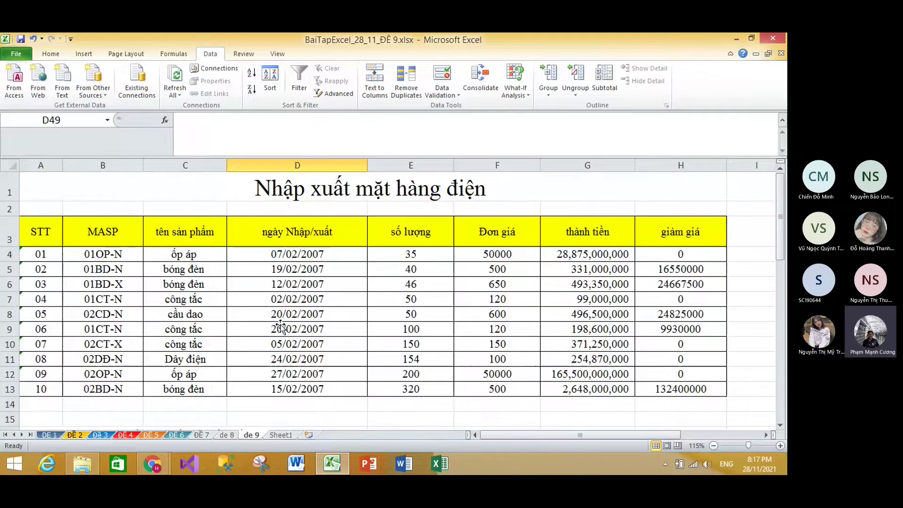
left_click(297, 284)
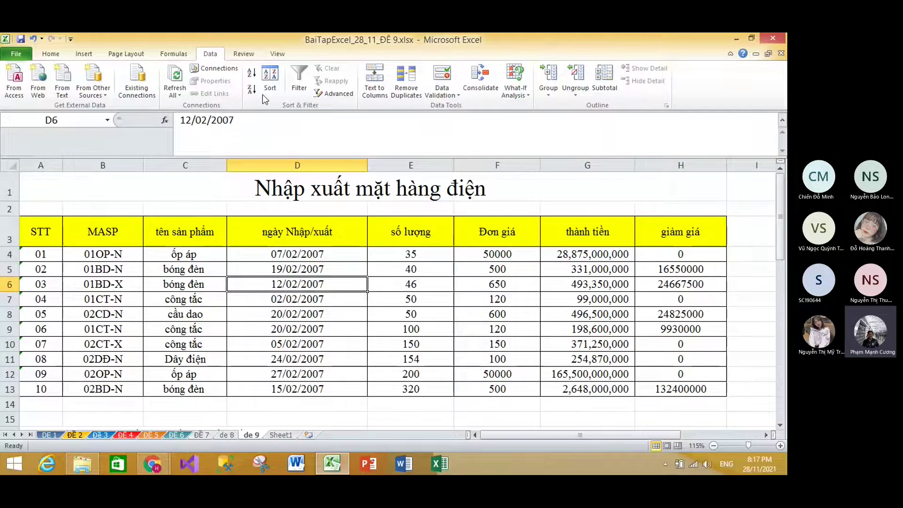
left_click(328, 92)
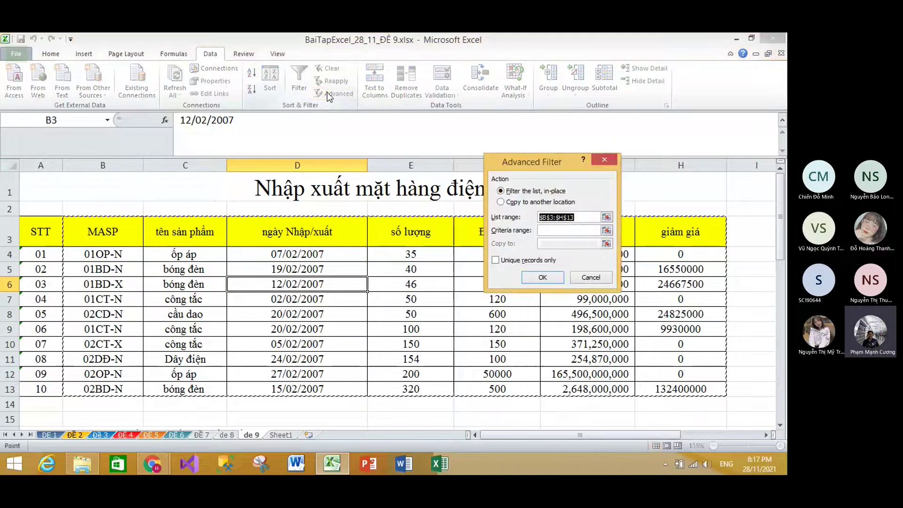
left_click(500, 201)
left_click(546, 231)
left_click_drag(41, 233, 670, 393)
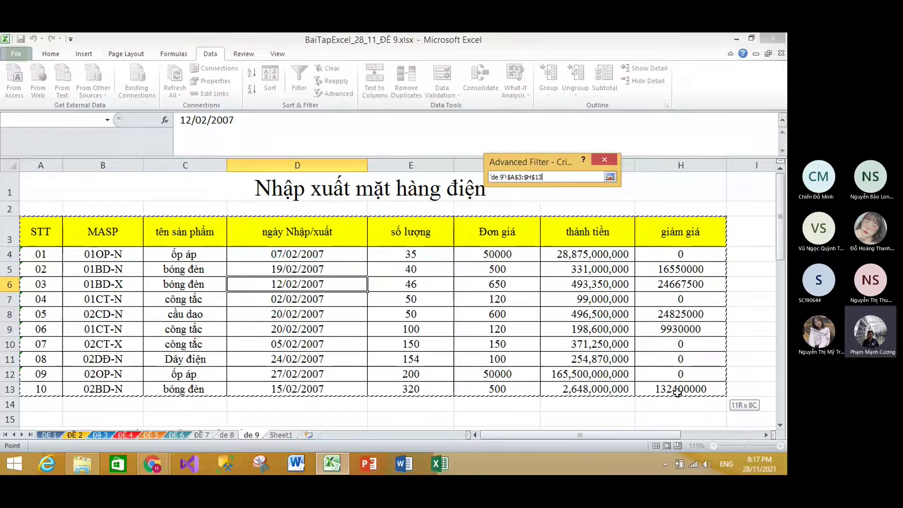
left_click(541, 244)
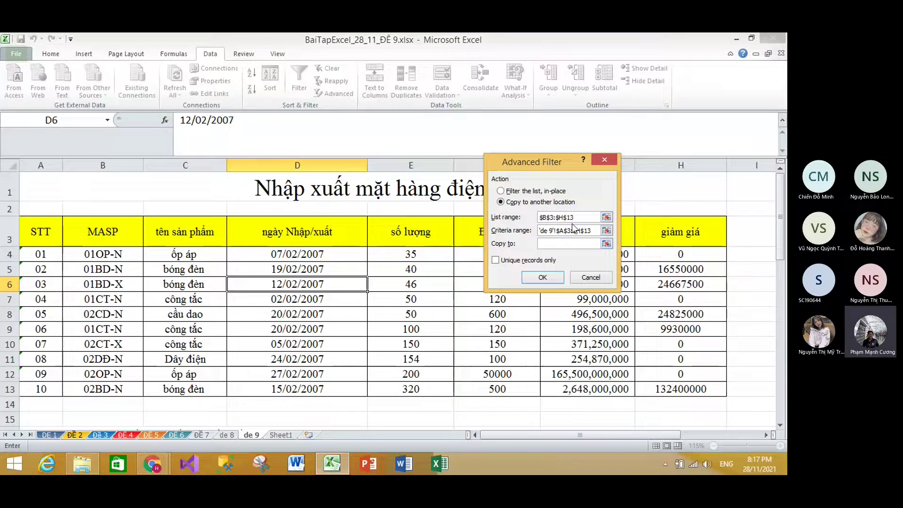
left_click_drag(59, 230, 708, 395)
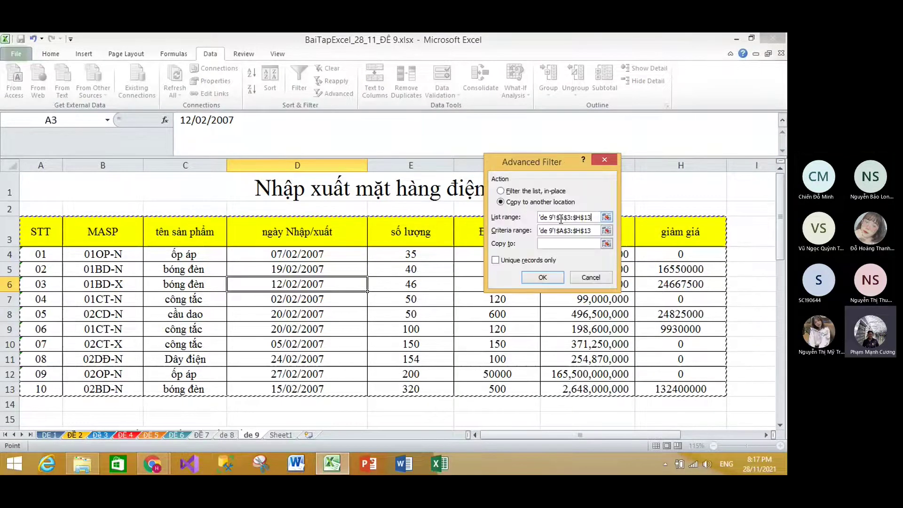
- Set the Advanced Filter's criteria range to C47:D48, output to C56, and run the filter
scroll(383, 322, "down", 12)
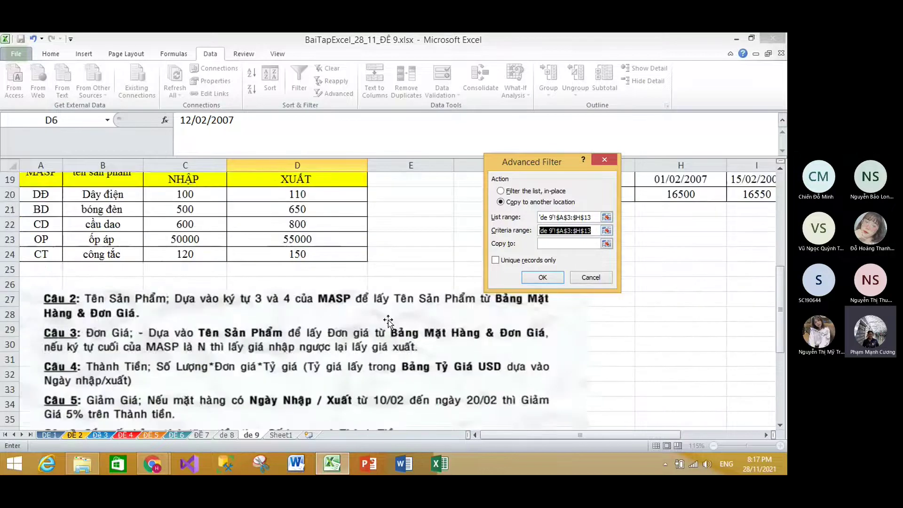
left_click_drag(197, 331, 246, 343)
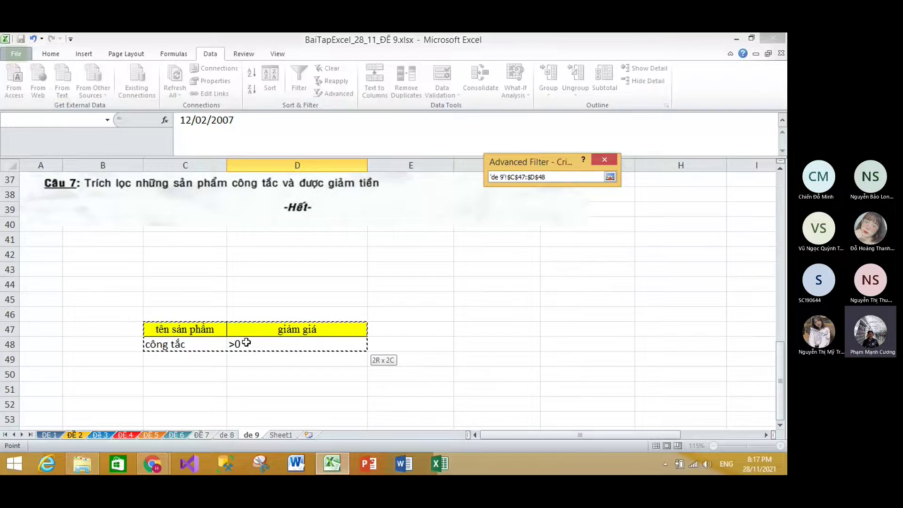
key("Return")
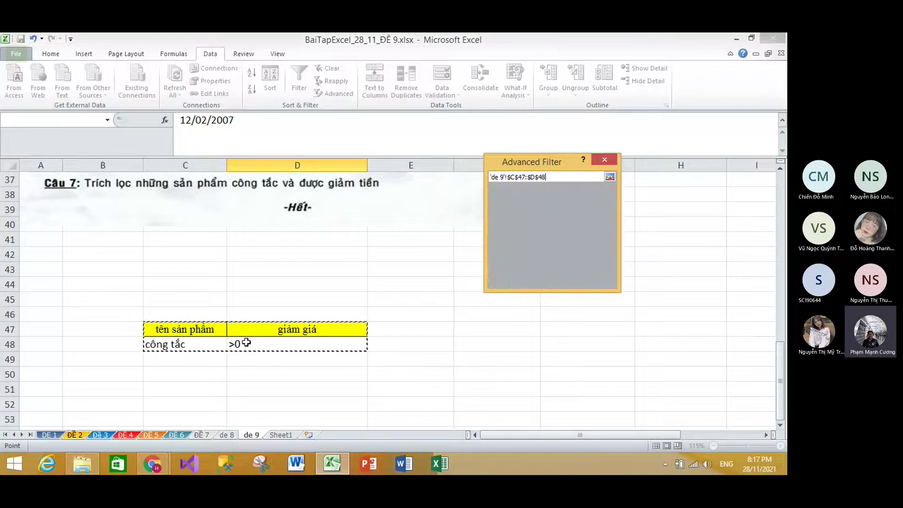
left_click(558, 244)
scroll(174, 358, "down", 3)
left_click(180, 324)
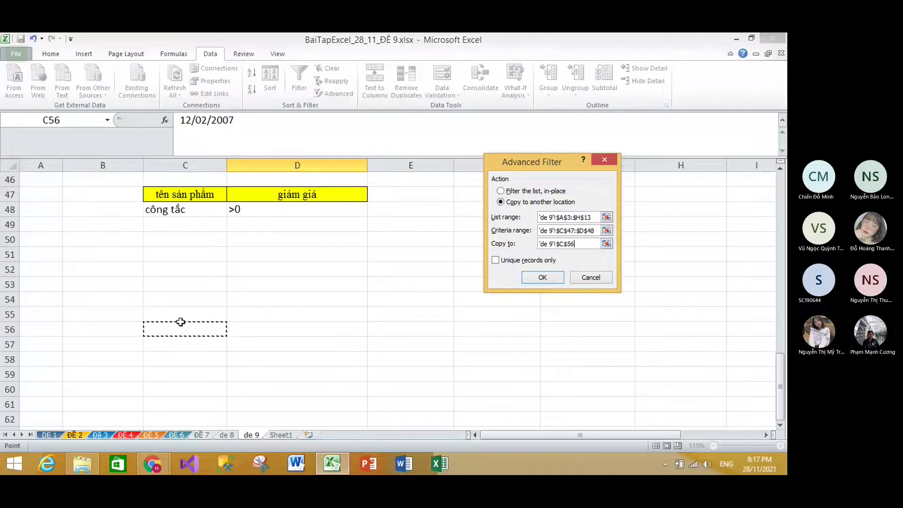
left_click(546, 279)
scroll(380, 337, "down", 14)
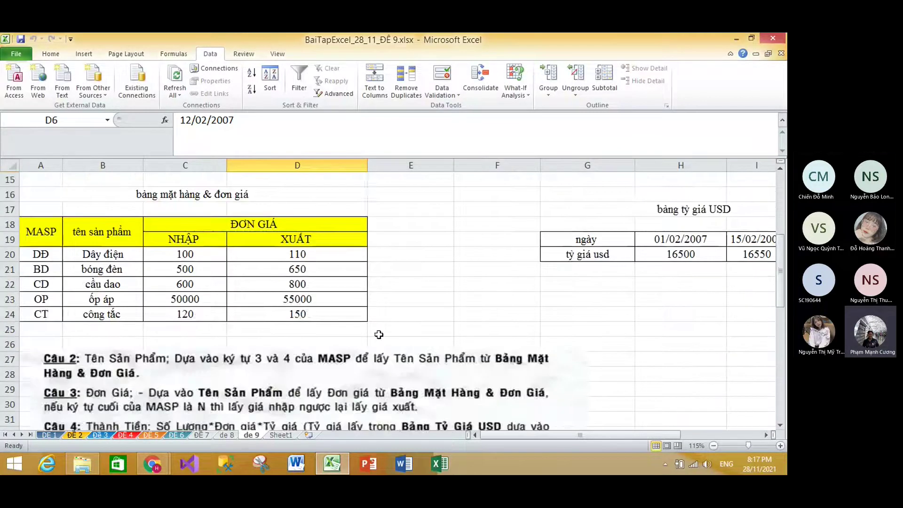
- Review the công tắc and >0 criteria in row 48 and enter the note VÀ beside them in E48
left_click_drag(196, 227, 272, 223)
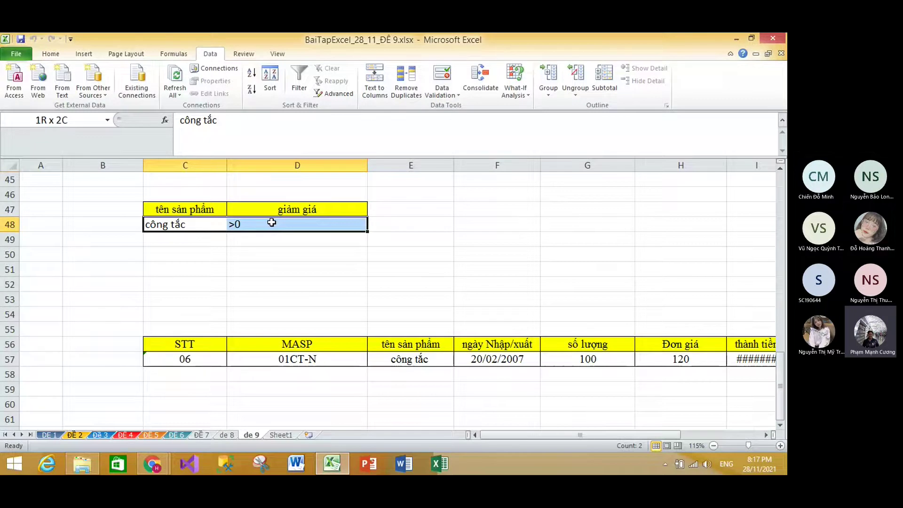
left_click(269, 222)
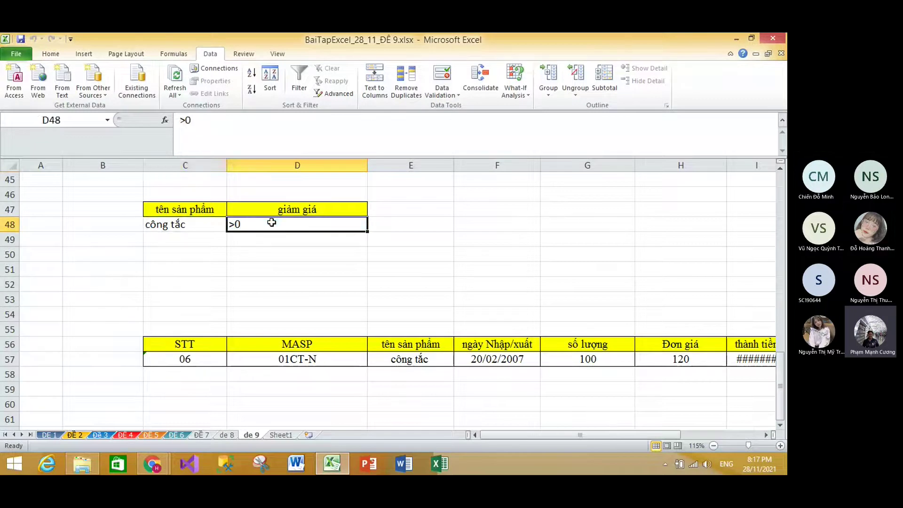
left_click(183, 219)
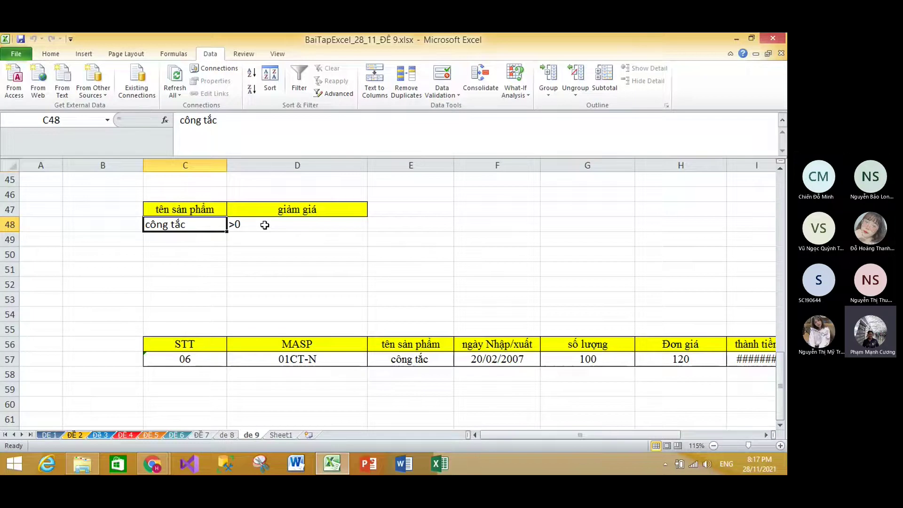
left_click(411, 224)
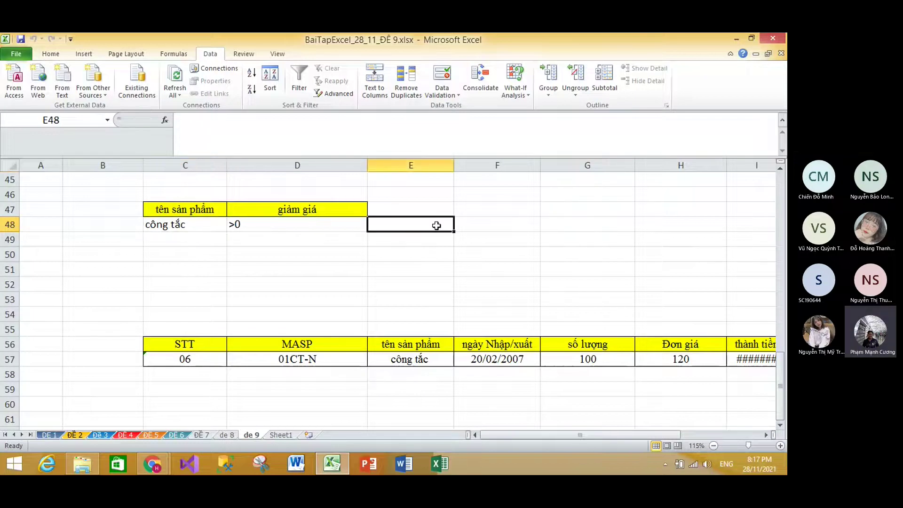
type("VÀ")
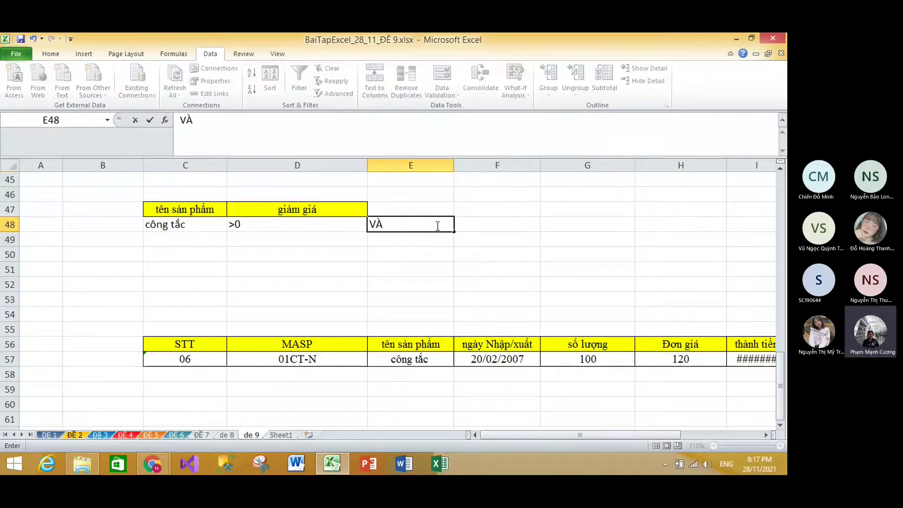
key("Return")
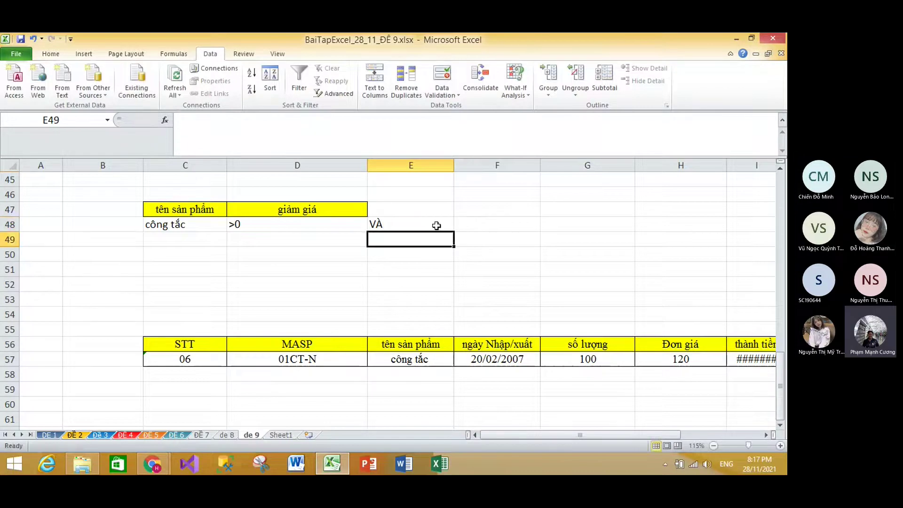
- Check the Câu 7 wording and move the >0 criterion from D48 down to D49
left_click(293, 219)
scroll(337, 239, "up", 5)
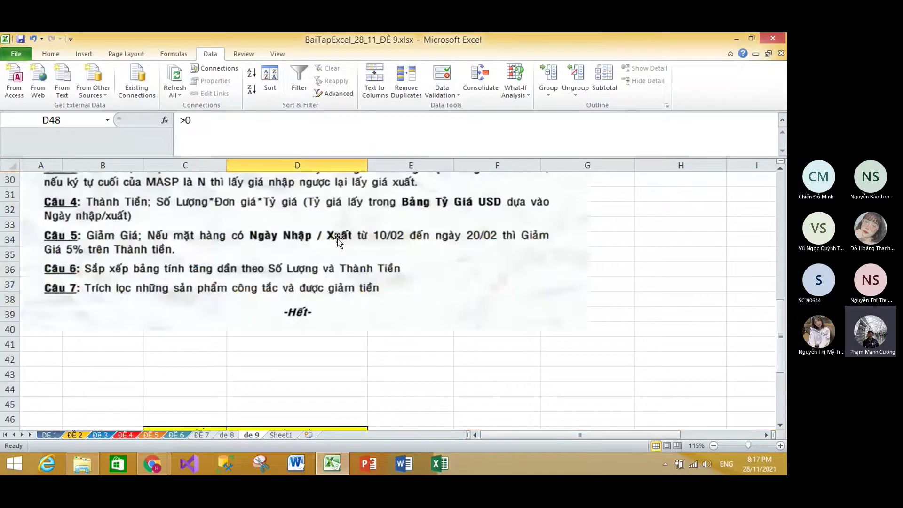
scroll(293, 294, "down", 4)
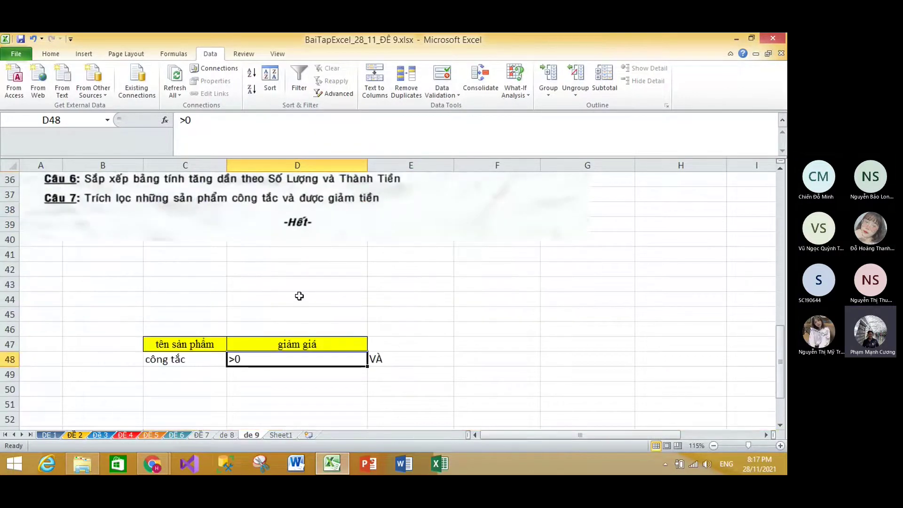
scroll(298, 294, "up", 1)
left_click_drag(270, 322, 263, 335)
left_click(297, 312)
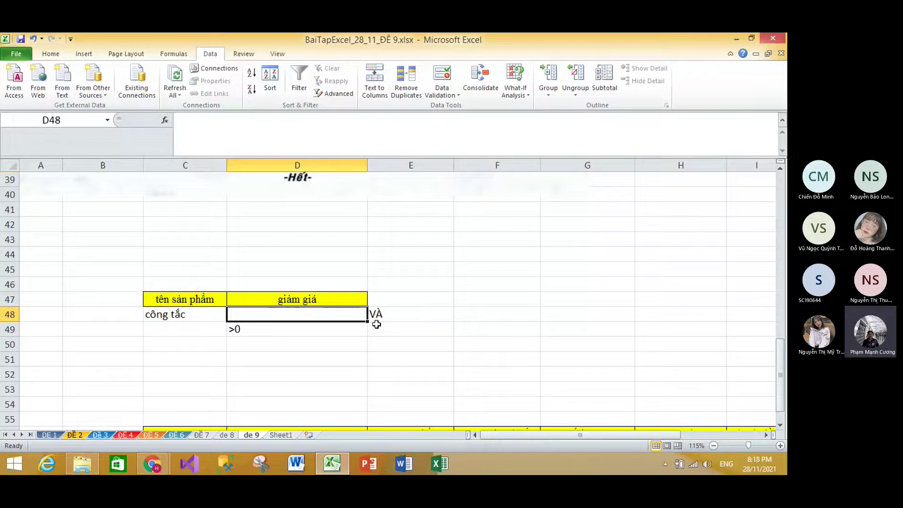
- Enter the note Hoặc in E49, below VÀ
left_click(395, 328)
type("HoĂ")
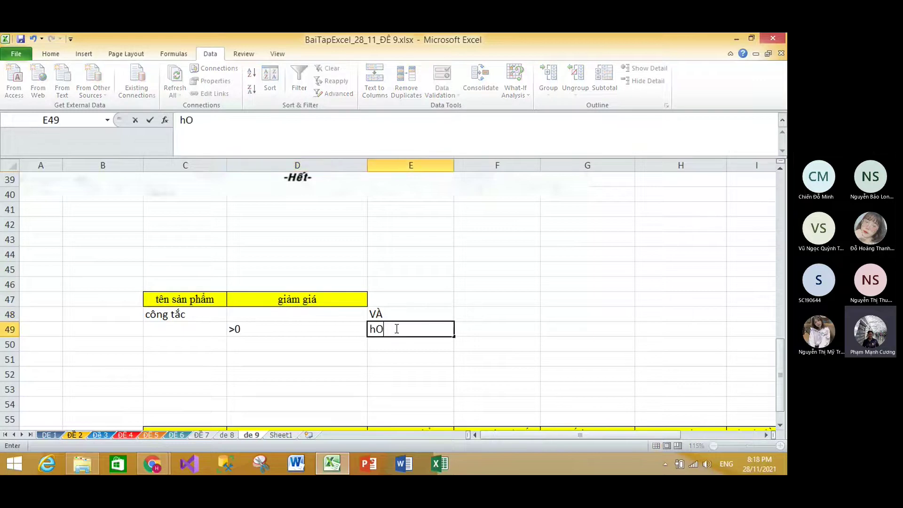
key("BackSpace")
type("A")
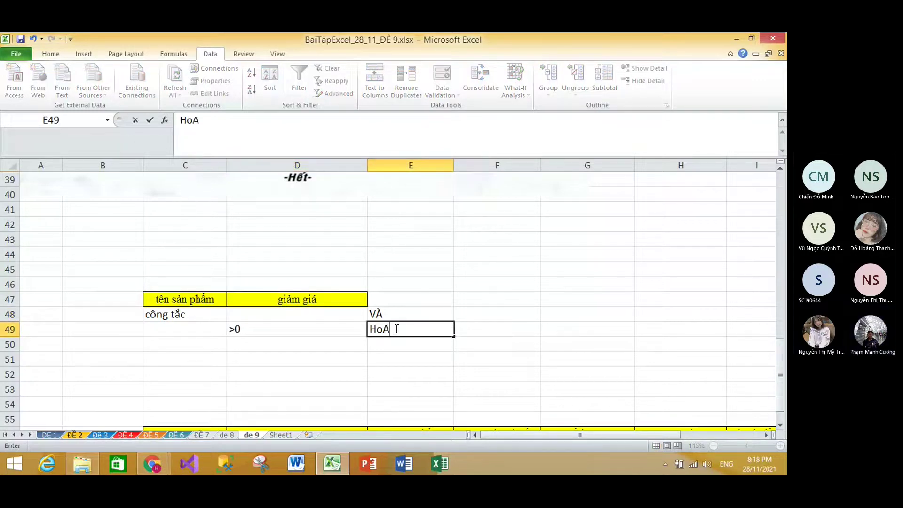
key("BackSpace")
type("ăjc")
key("Return")
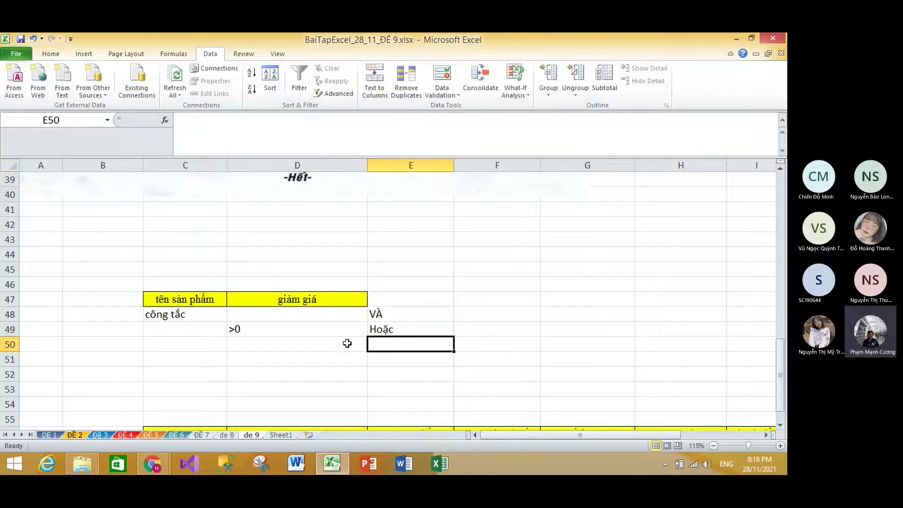
- Compare the discounts in H5, H6 and H8 with the công tắc products in C7 and C9 of the main table
left_click(249, 333)
scroll(248, 333, "up", 6)
scroll(267, 336, "up", 6)
left_click_drag(681, 224, 689, 241)
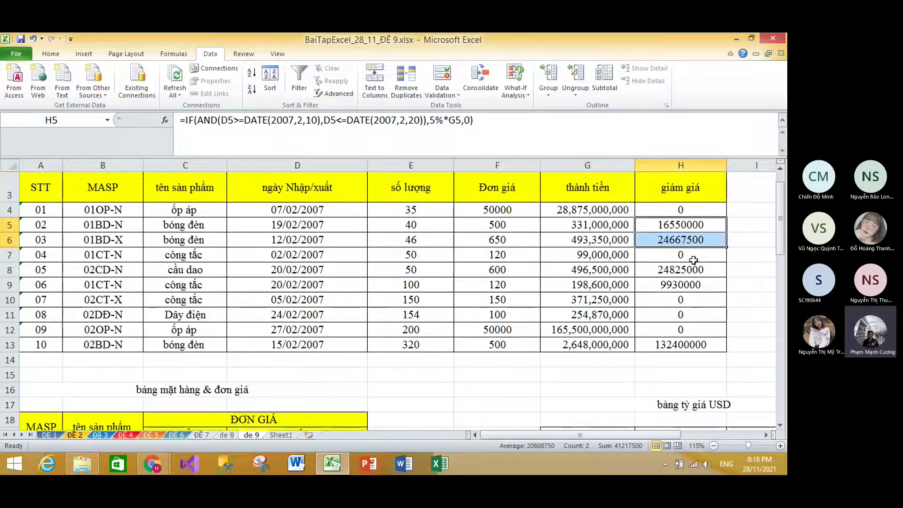
left_click(693, 269)
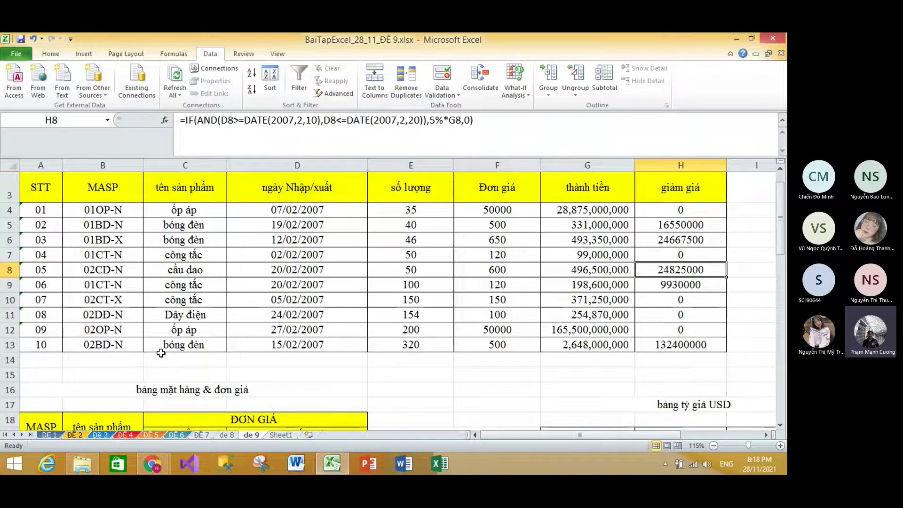
left_click(184, 256)
left_click(189, 285)
- Move the >0 criterion from D49 back up to D48, on the same row as công tắc
scroll(189, 286, "down", 16)
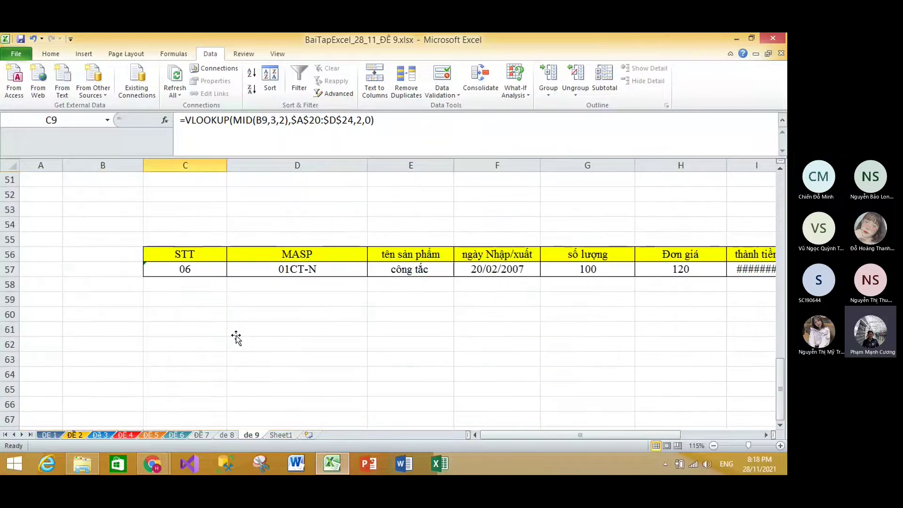
scroll(236, 337, "up", 2)
scroll(236, 337, "up", 5)
scroll(264, 312, "down", 3)
left_click(276, 326)
left_click_drag(271, 322, 274, 315)
left_click(427, 340)
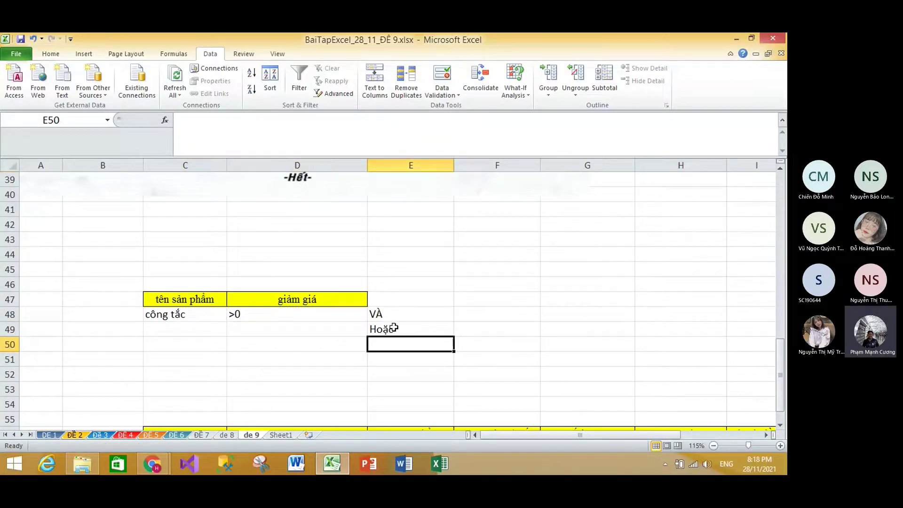
- Look over the questions from Câu 2 to Câu 7 and the price and exchange rate tables
scroll(393, 328, "up", 4)
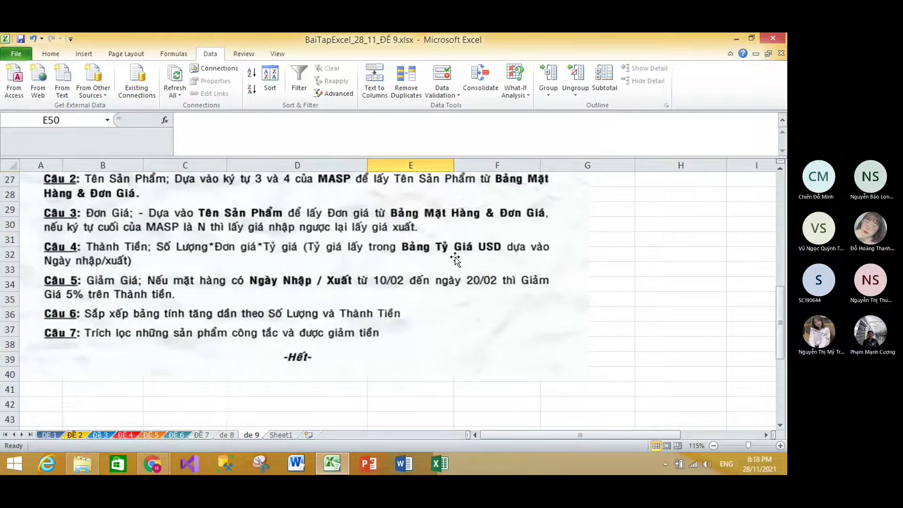
scroll(298, 352, "up", 1)
scroll(358, 414, "down", 3)
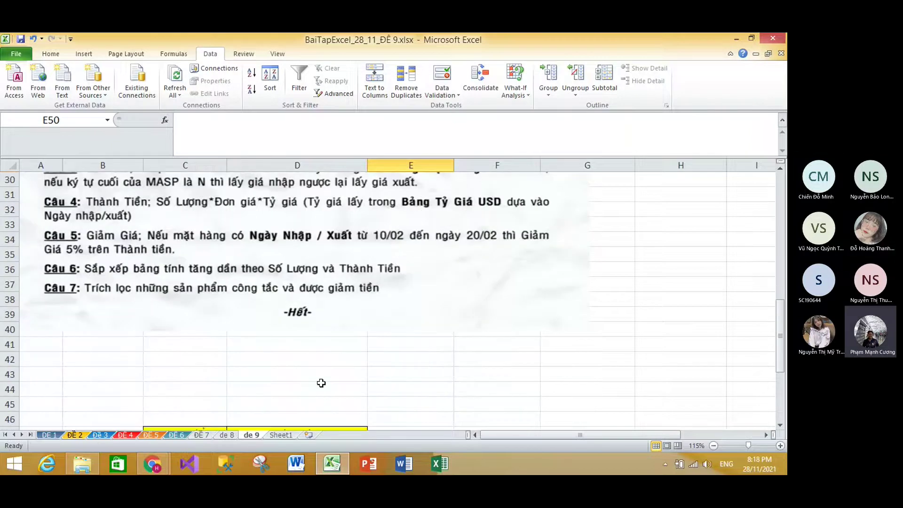
scroll(324, 380, "up", 9)
scroll(396, 366, "down", 1)
scroll(396, 366, "up", 1)
scroll(396, 366, "down", 2)
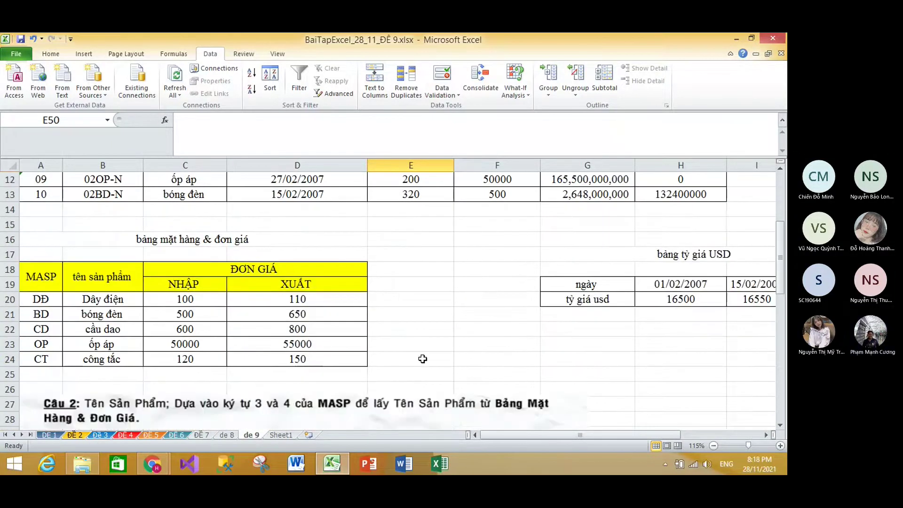
scroll(414, 353, "up", 4)
- Examine the year, month and day arguments of the first DATE function in the giảm giá formula in H4
left_click(690, 256)
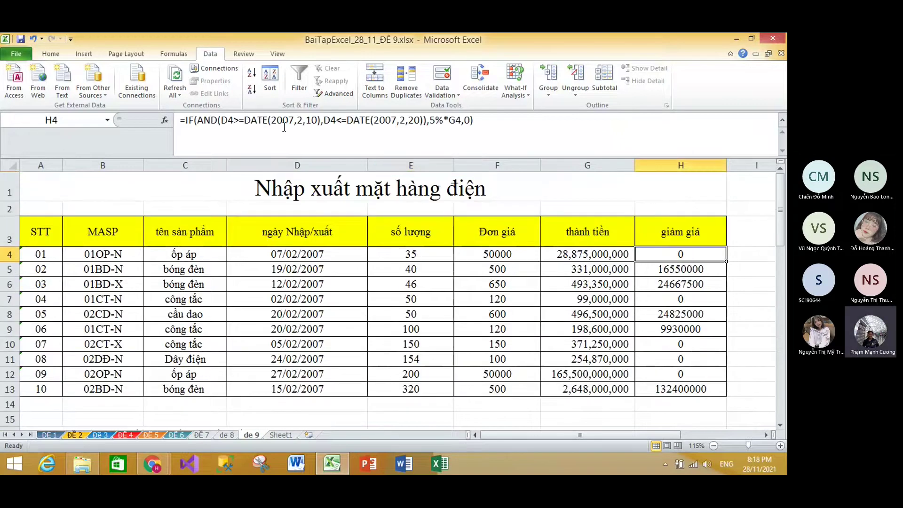
left_click_drag(248, 119, 315, 116)
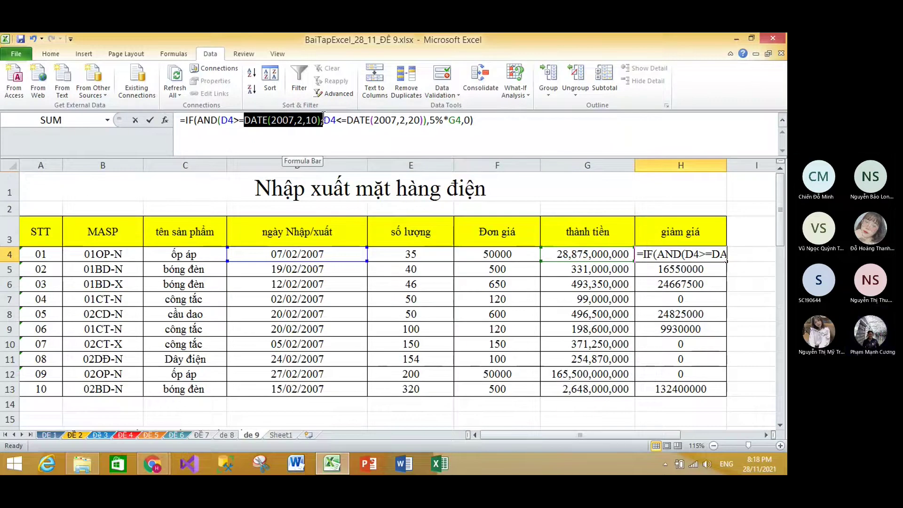
left_click(290, 120)
double_click(299, 120)
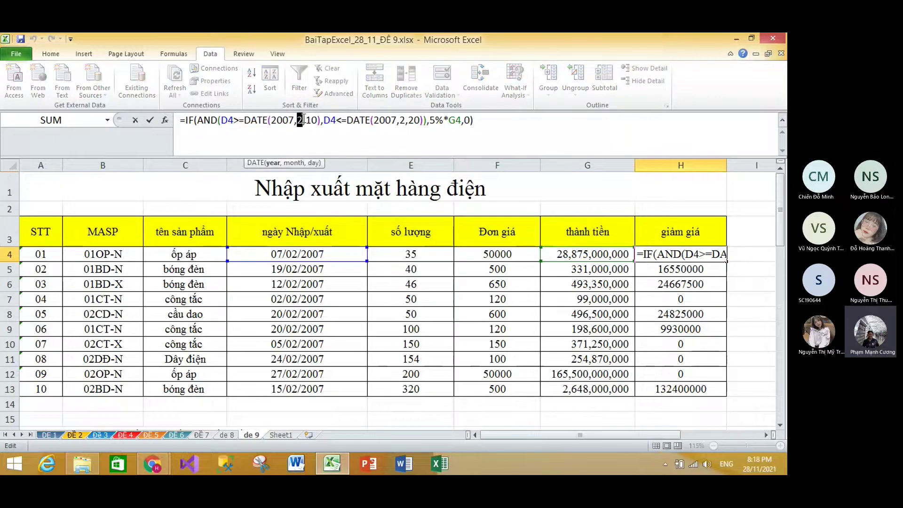
left_click(309, 118)
left_click(298, 120)
left_click(283, 119)
key("Return")
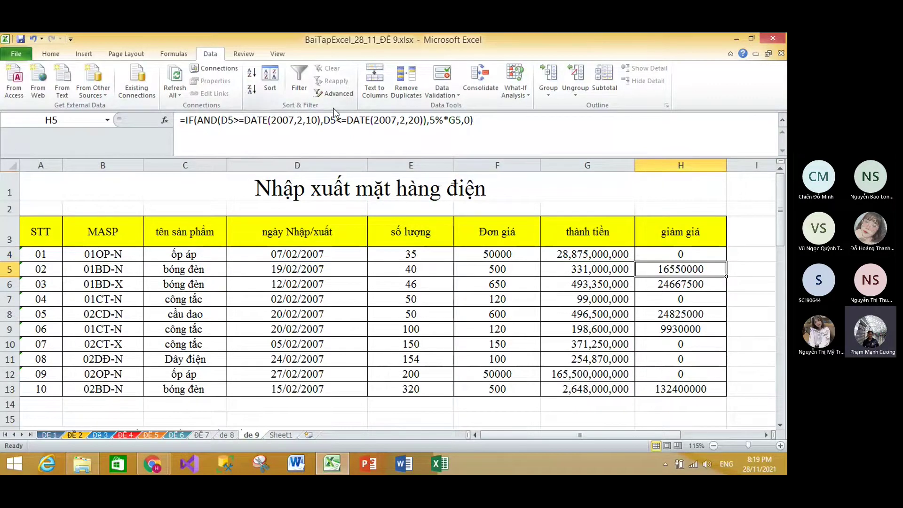
- Select the first giảm giá cell, H4, save BaiTapExcel_28_11_ĐỀ 9.xlsx and close the workbook
left_click(672, 251)
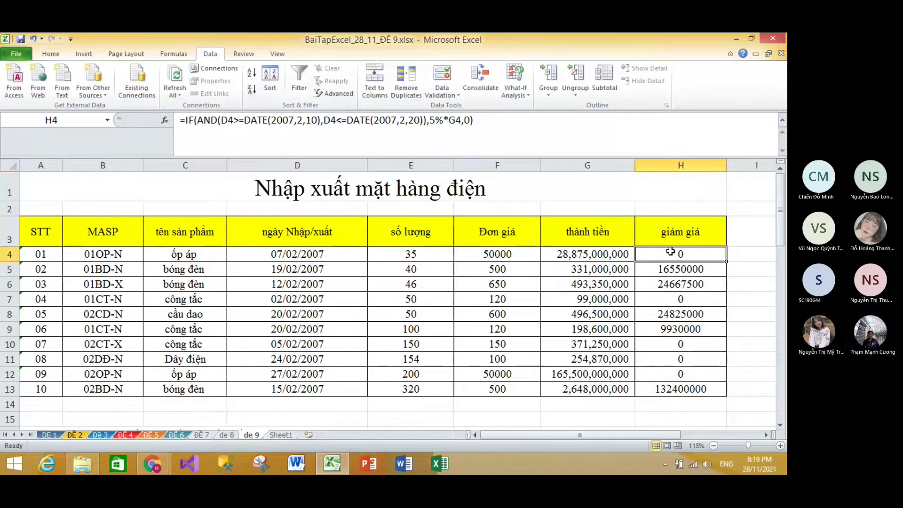
left_click(21, 40)
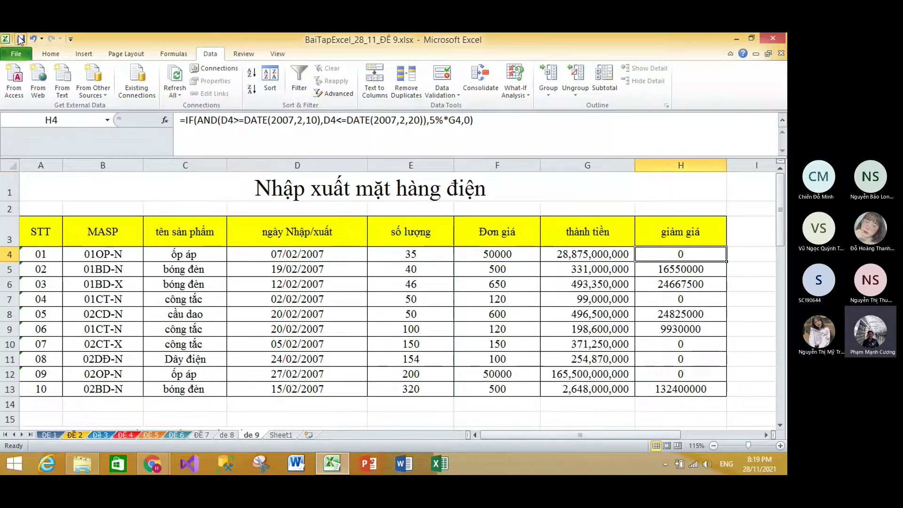
left_click(778, 41)
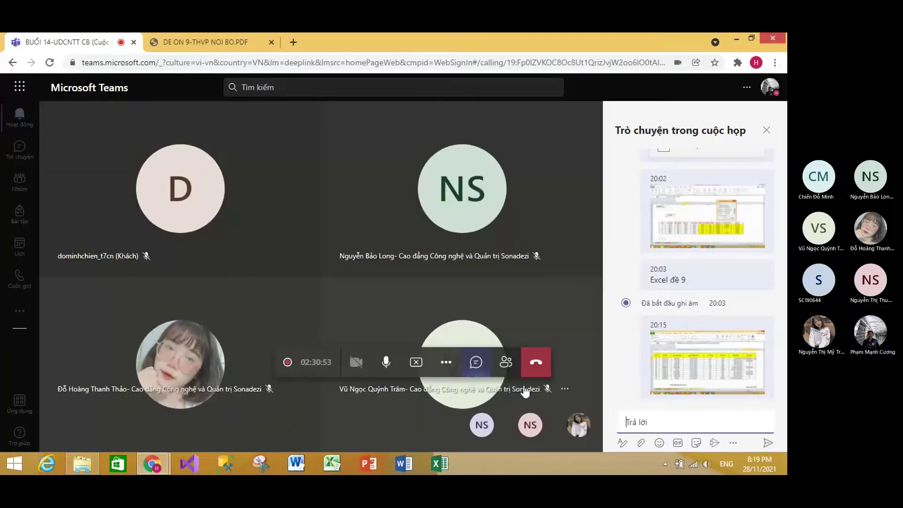
- Upload BaiTapExcel_28_11_ĐỀ 9.xlsx from the computer to the General folder, replacing the existing copy, and send it in the Teams meeting chat
left_click(443, 375)
left_click(674, 408)
left_click(642, 443)
left_click(630, 420)
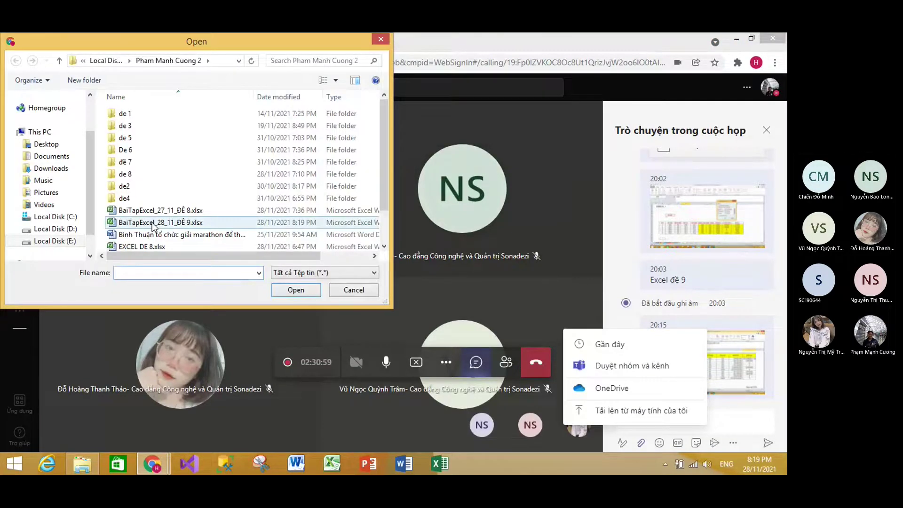
left_click(353, 290)
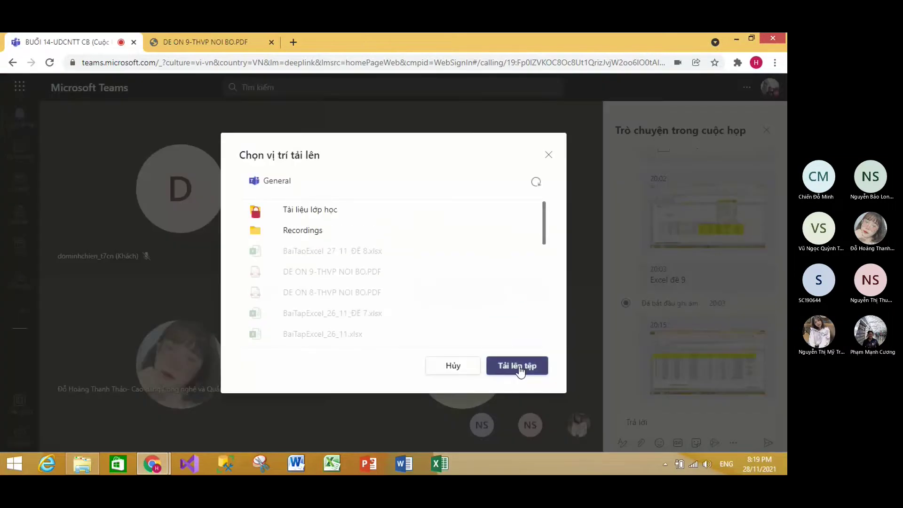
left_click(519, 370)
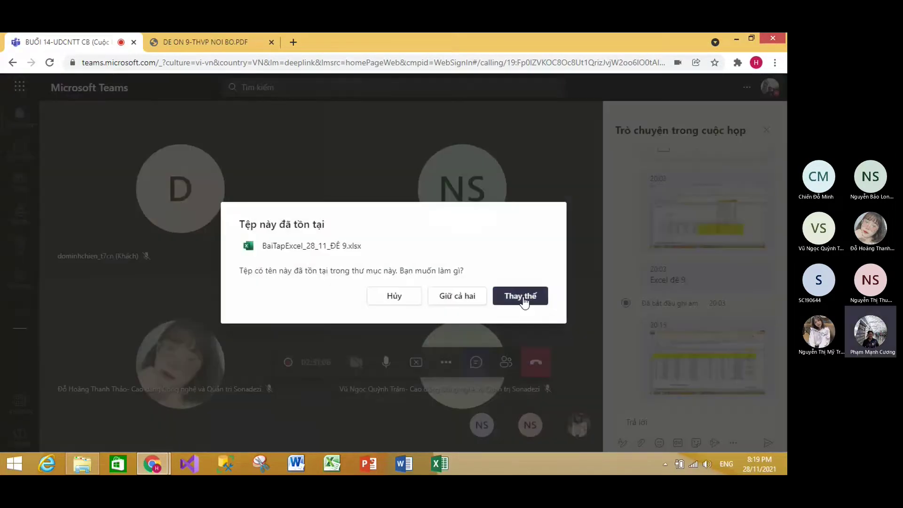
left_click(522, 297)
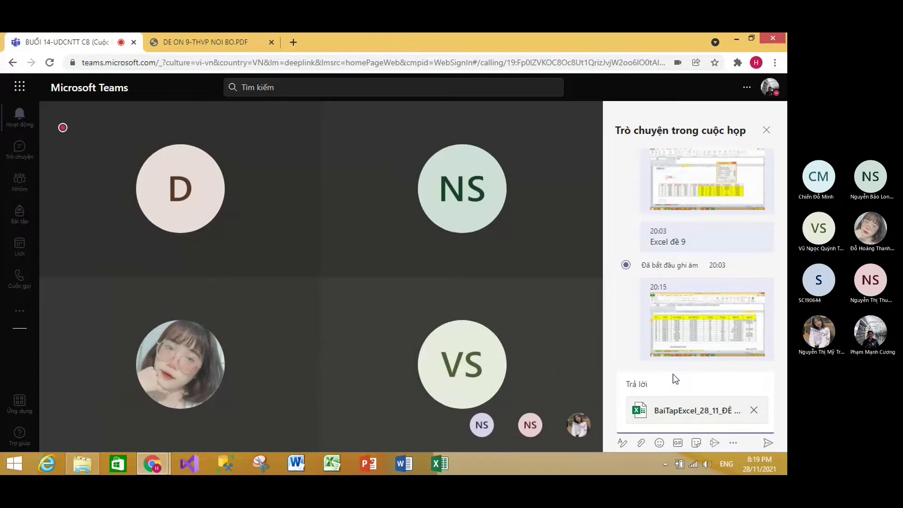
left_click(767, 442)
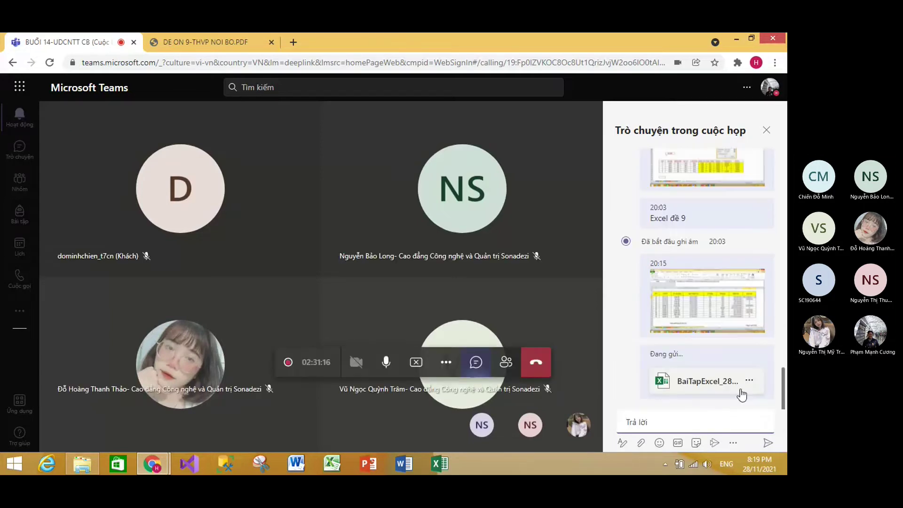
- Stop the recording of the Teams meeting
left_click(451, 372)
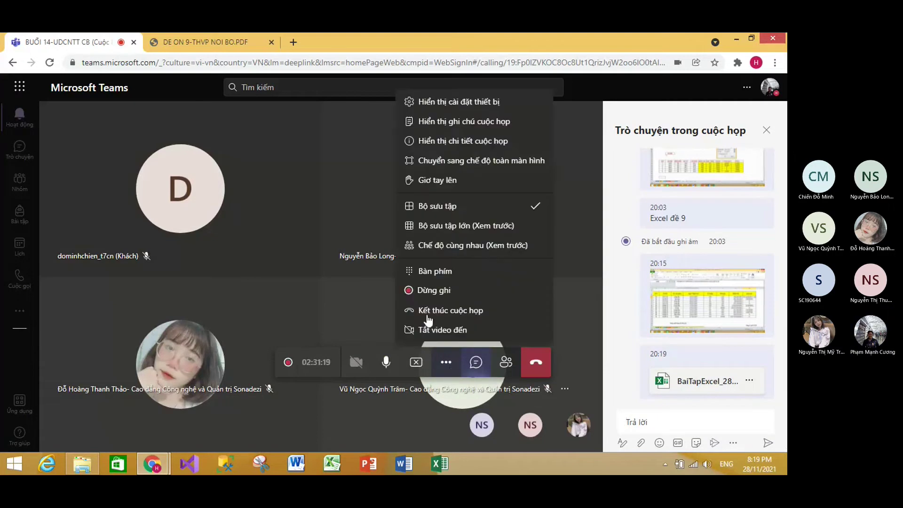
left_click(434, 299)
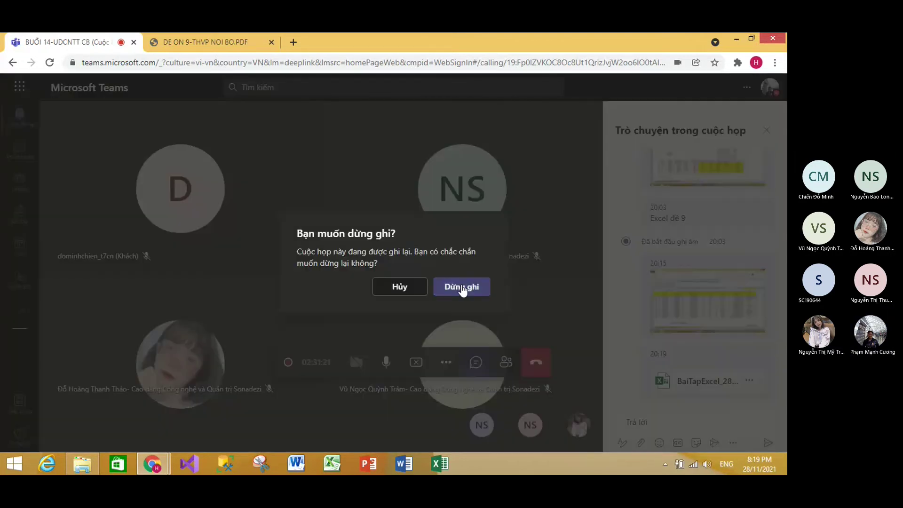